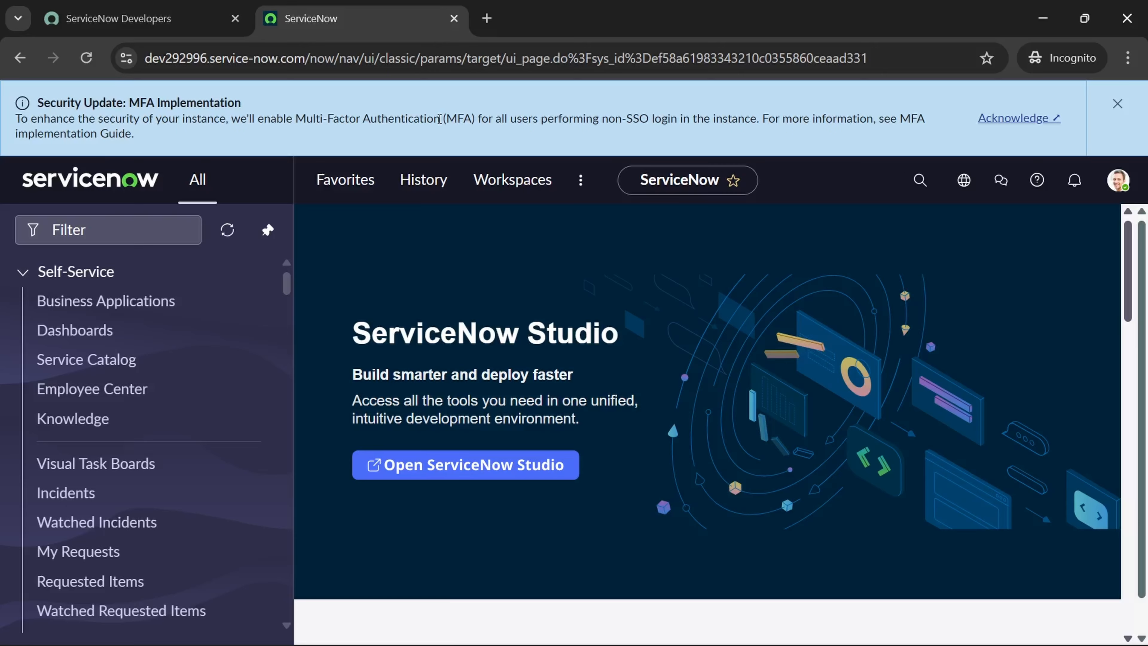
Step: Open sys_properties.list and filter Name by *glide.authenticate.multifactor to show 13 properties
{"action": "left_click", "coordinate": [108, 233]}
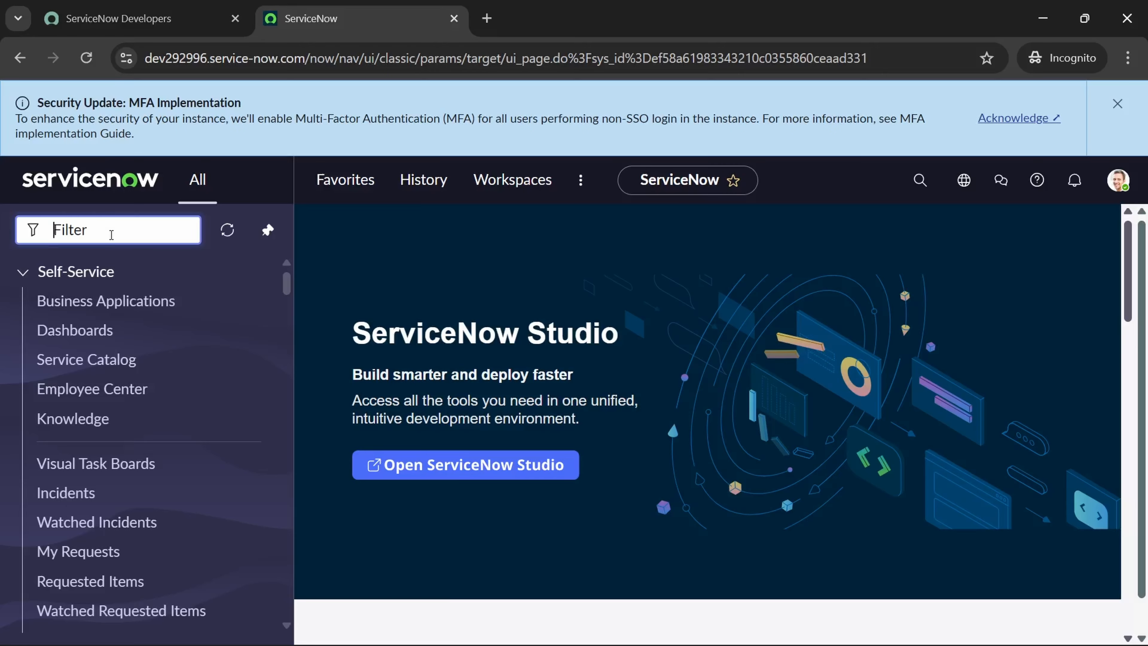
{"action": "type", "text": "sys_"}
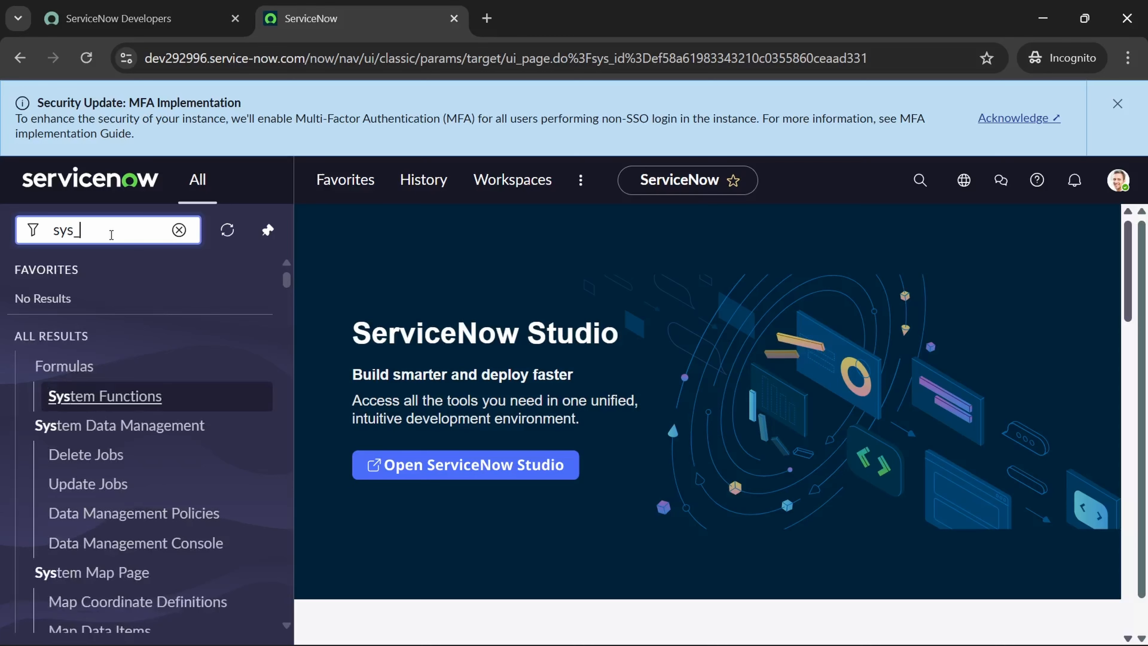
{"action": "type", "text": "properties.lis"}
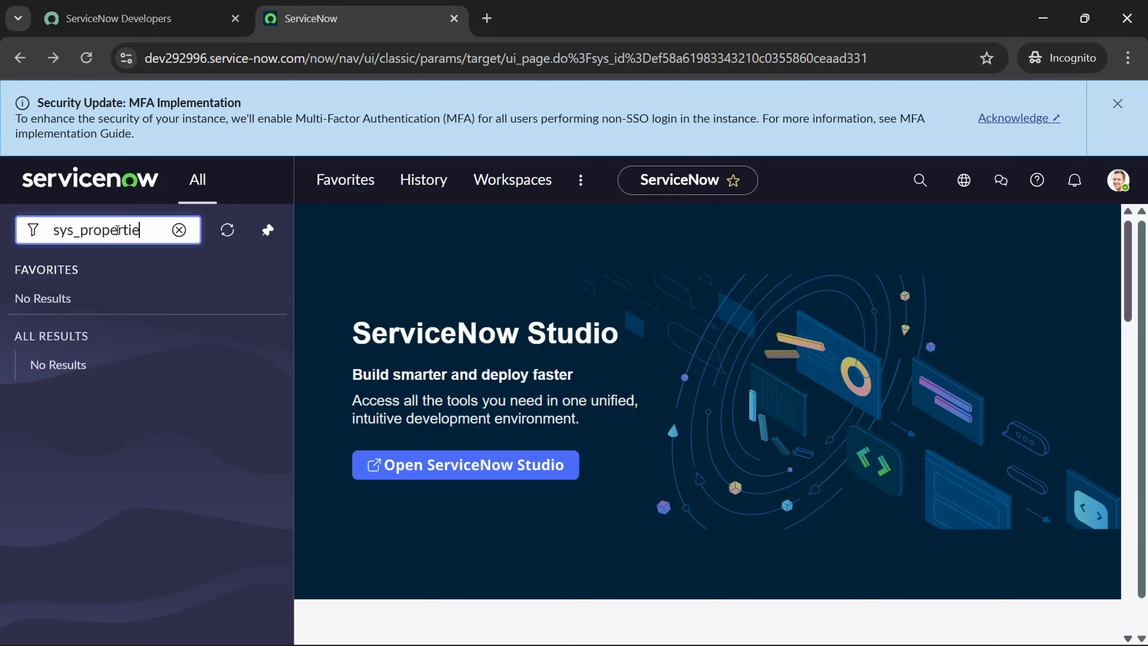
{"action": "type", "text": "t"}
{"action": "key", "text": "Return"}
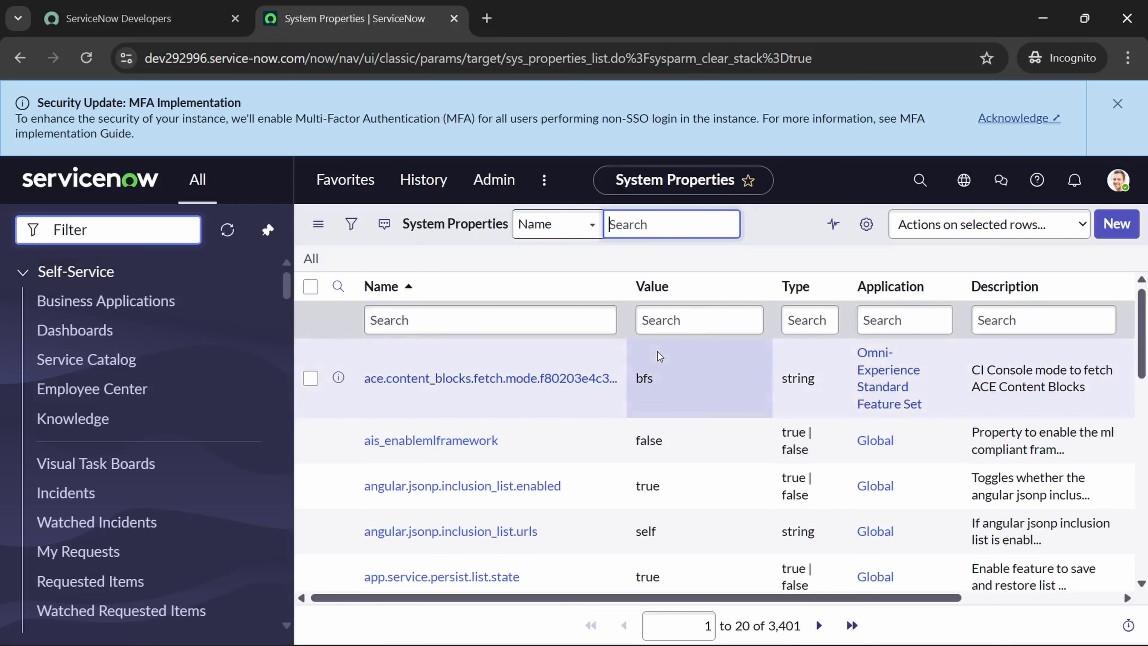
{"action": "left_click", "coordinate": [475, 320]}
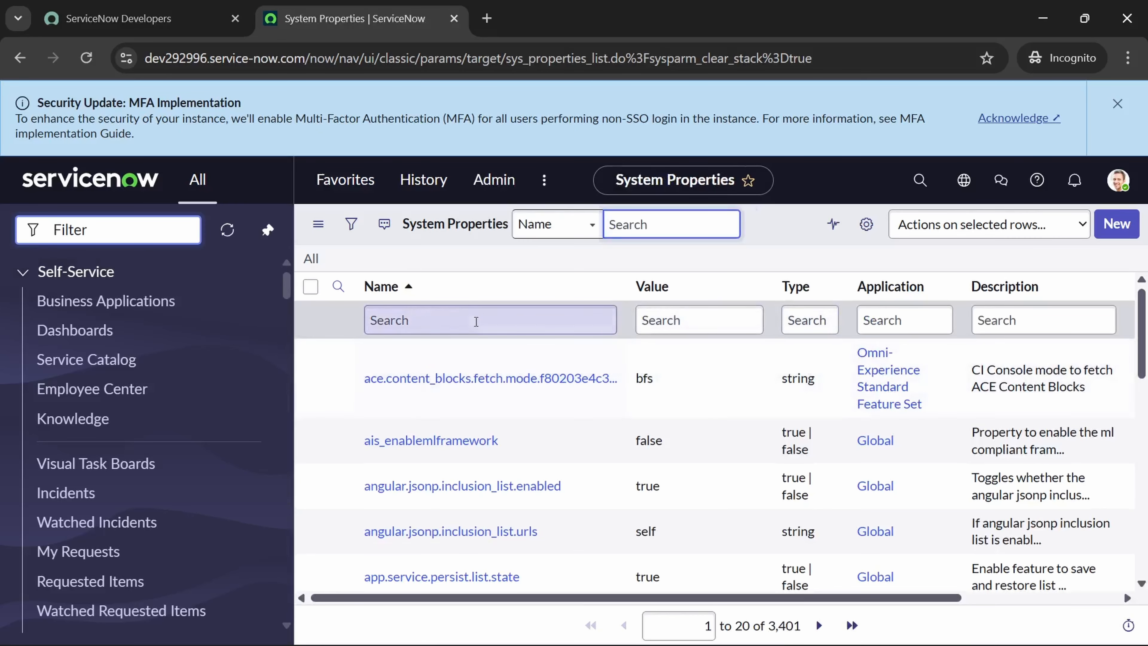
{"action": "type", "text": "*glide.authenticate.multifactor"}
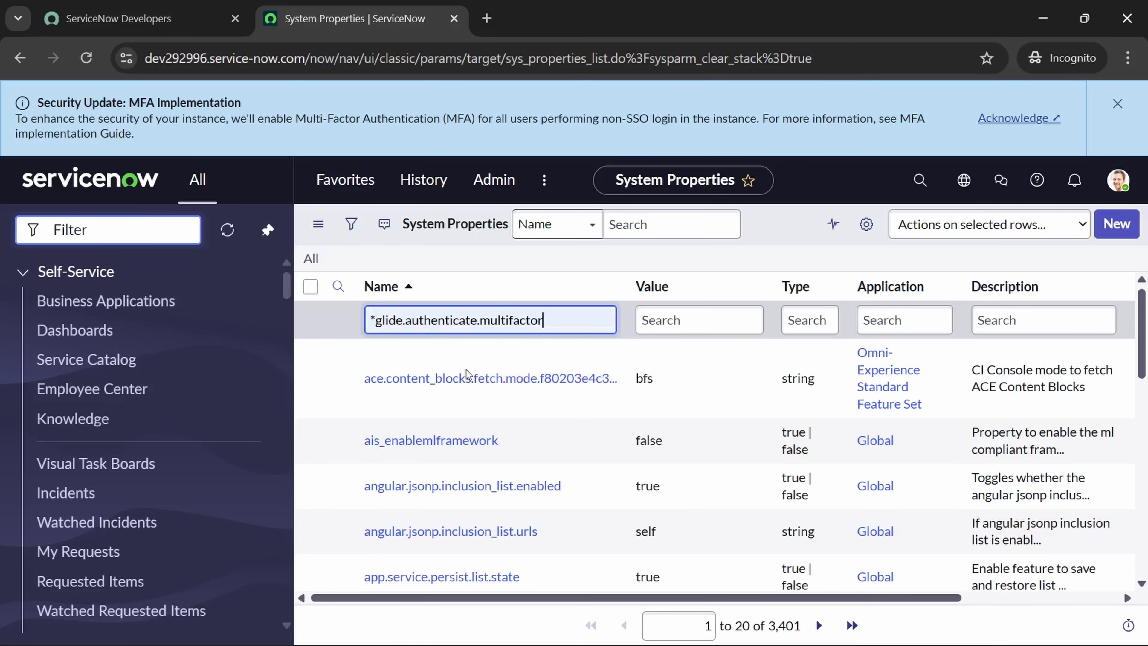
{"action": "key", "text": "Return"}
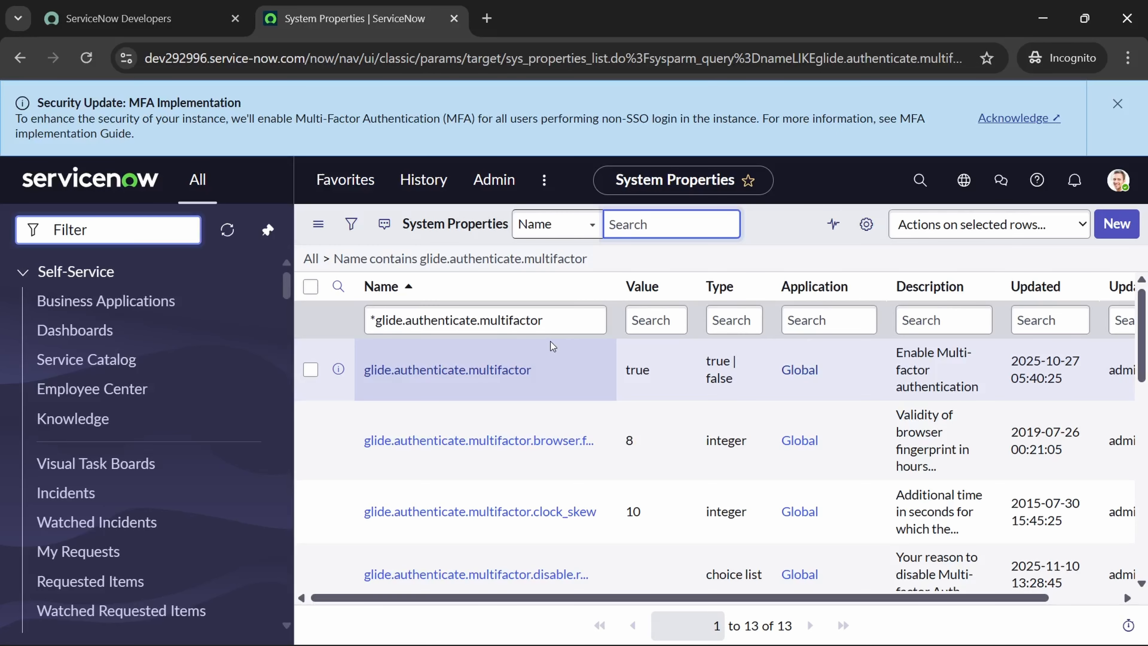
Step: Zoom the Chrome page out to 90%
{"action": "scroll", "coordinate": [617, 441], "scroll_direction": "down", "scroll_amount": 3}
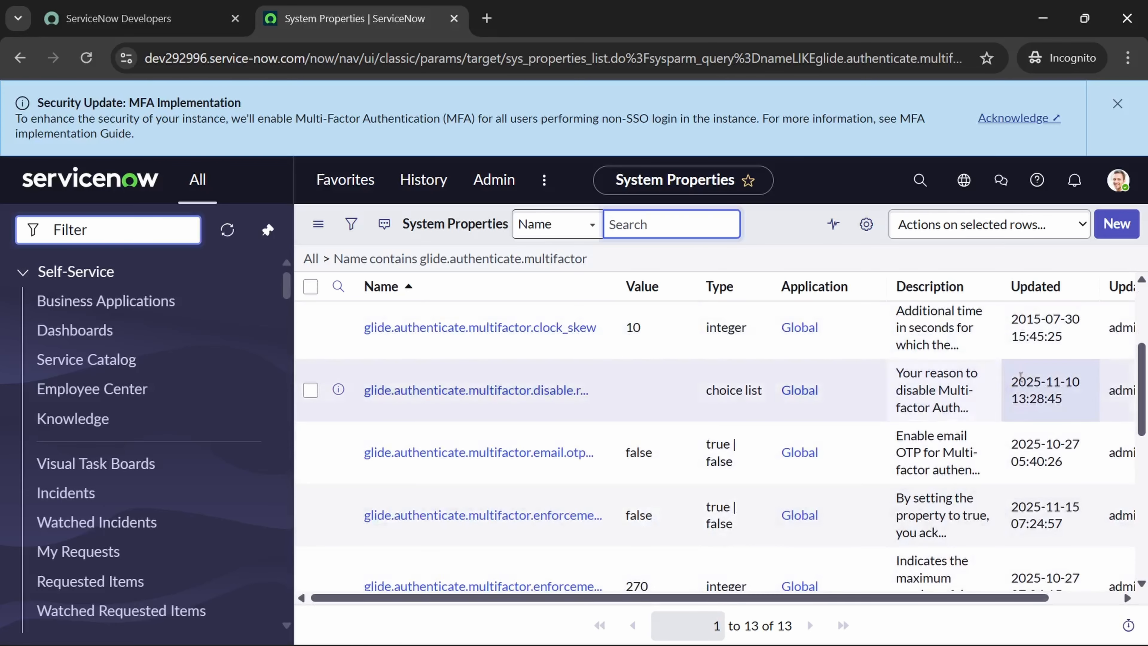
{"action": "left_click", "coordinate": [1128, 58]}
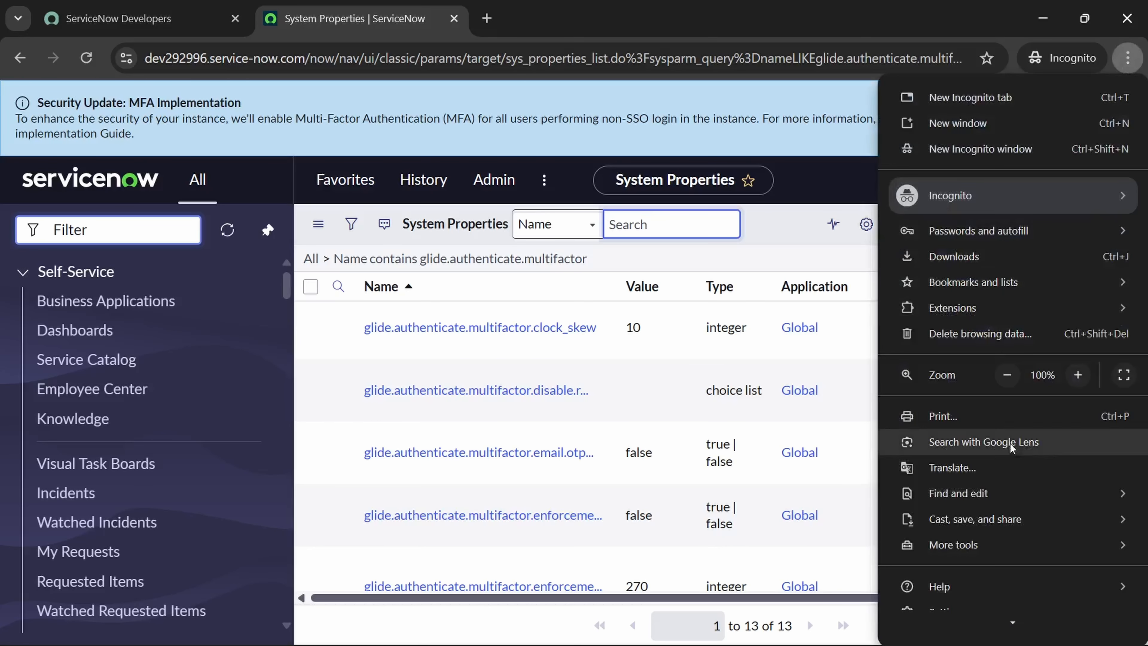
{"action": "left_click", "coordinate": [1007, 375]}
{"action": "left_click", "coordinate": [818, 629]}
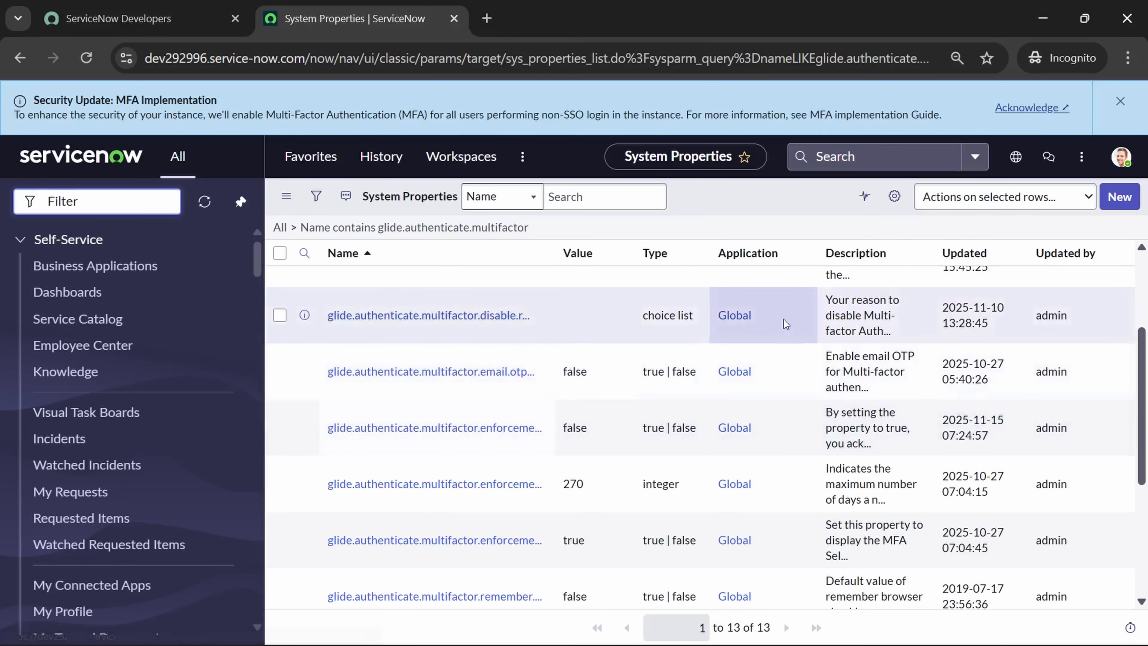
Step: Find the self_enrolment property in the filtered list and open it in a new tab
{"action": "scroll", "coordinate": [775, 398], "scroll_direction": "down", "scroll_amount": 1}
{"action": "scroll", "coordinate": [775, 402], "scroll_direction": "down", "scroll_amount": 5}
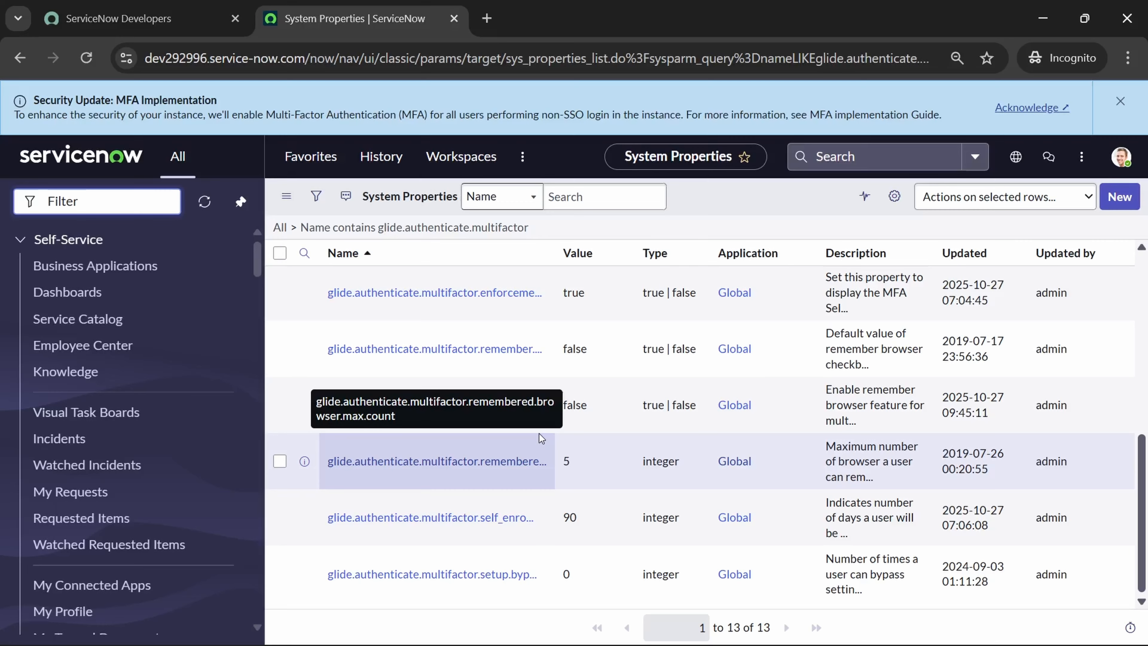
{"action": "scroll", "coordinate": [662, 420], "scroll_direction": "up", "scroll_amount": 6}
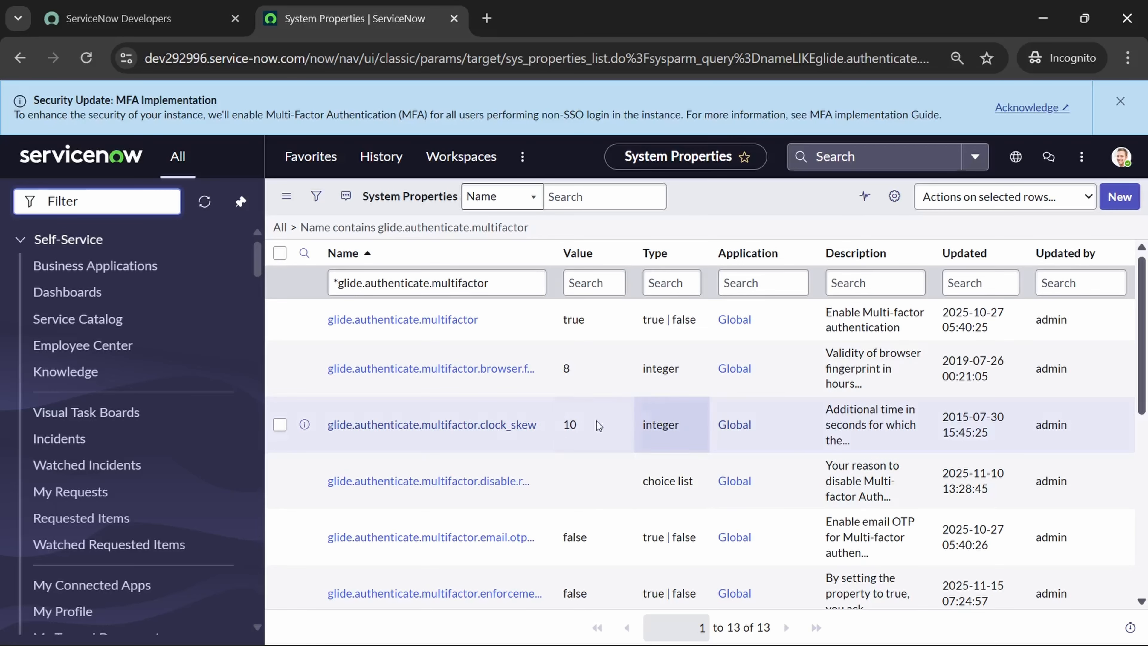
{"action": "scroll", "coordinate": [671, 402], "scroll_direction": "down", "scroll_amount": 2}
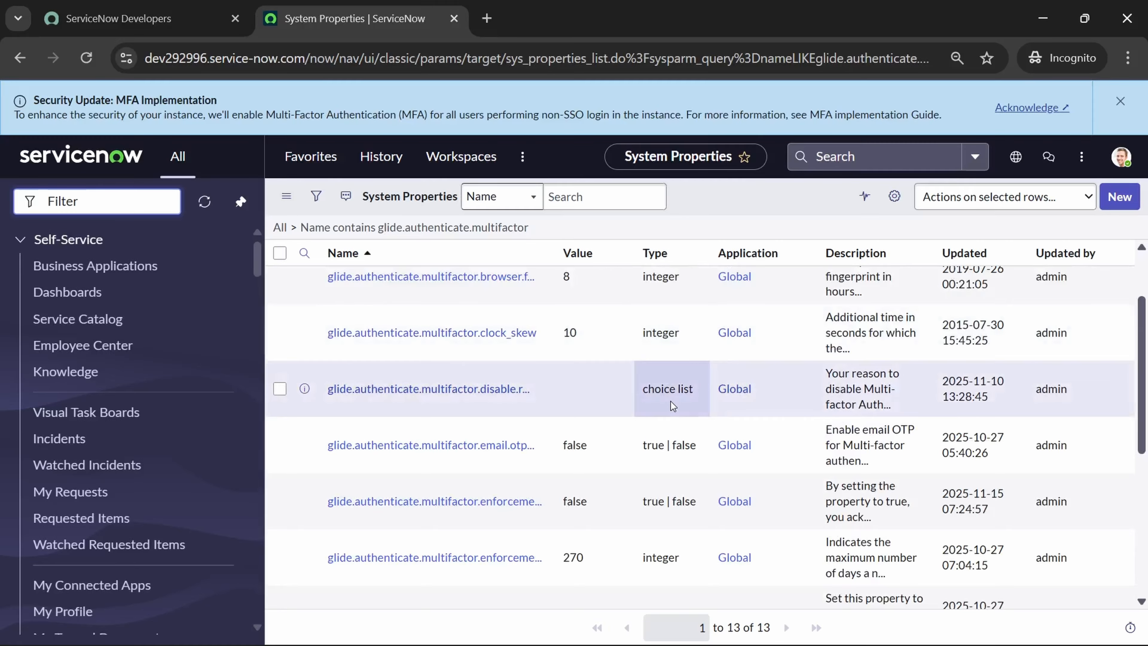
{"action": "scroll", "coordinate": [601, 411], "scroll_direction": "up", "scroll_amount": 2}
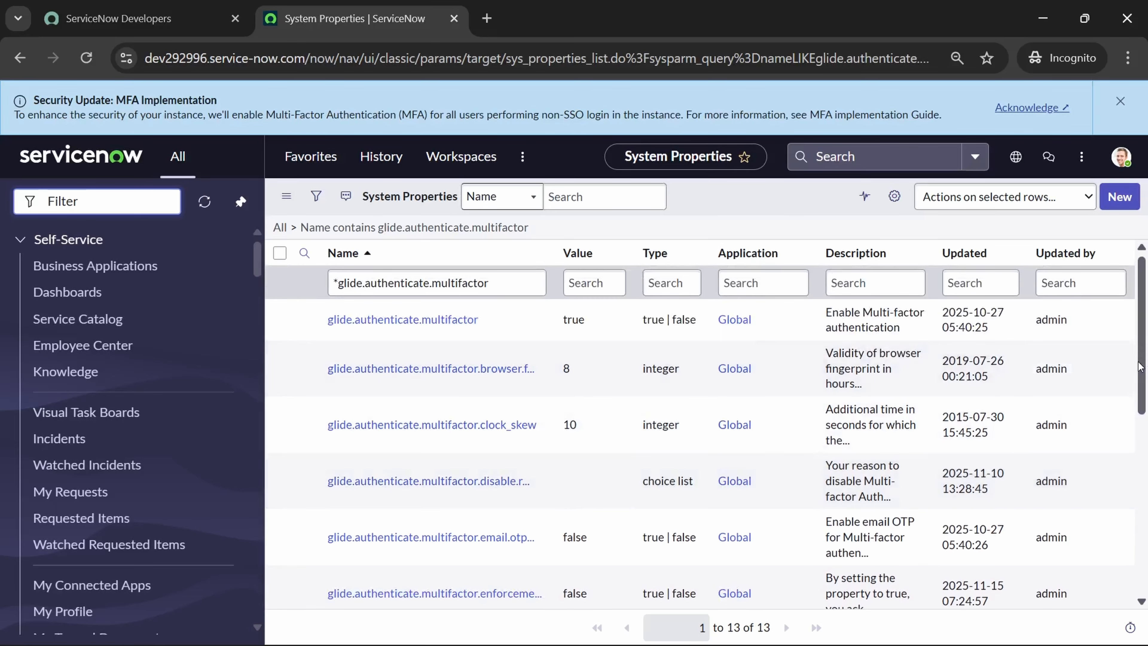
{"action": "left_click_drag", "start_coordinate": [1141, 368], "coordinate": [1142, 555]}
{"action": "middle_click", "coordinate": [461, 519]}
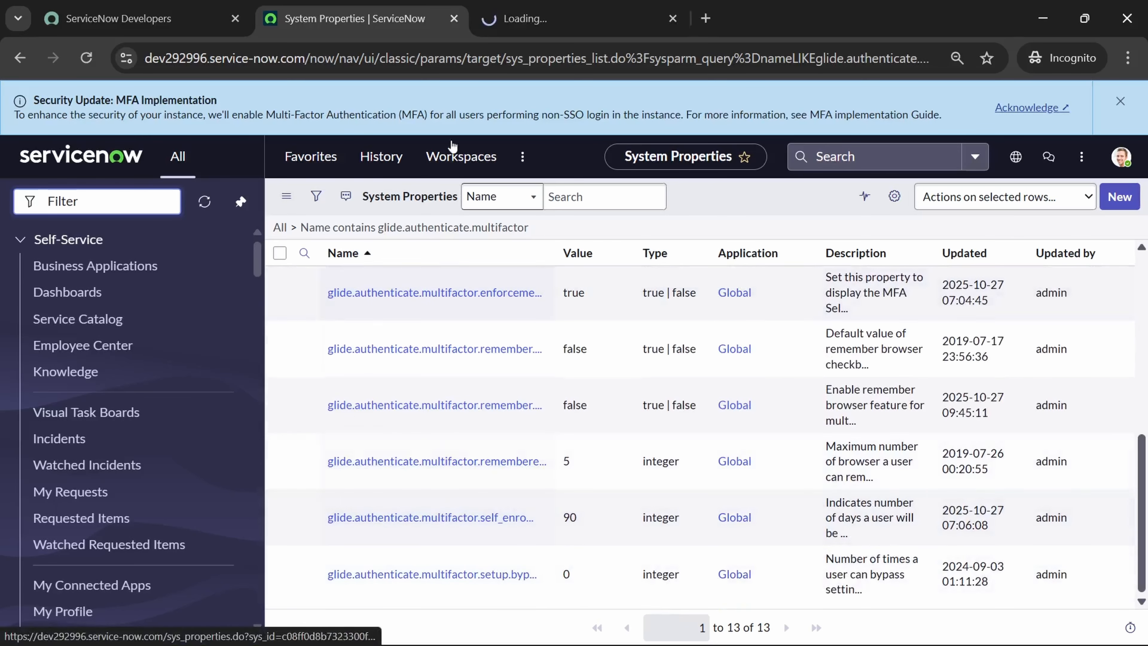
Step: Change self_enrolment_period from 180 to 90, save the record, and close its tab
{"action": "left_click", "coordinate": [530, 17]}
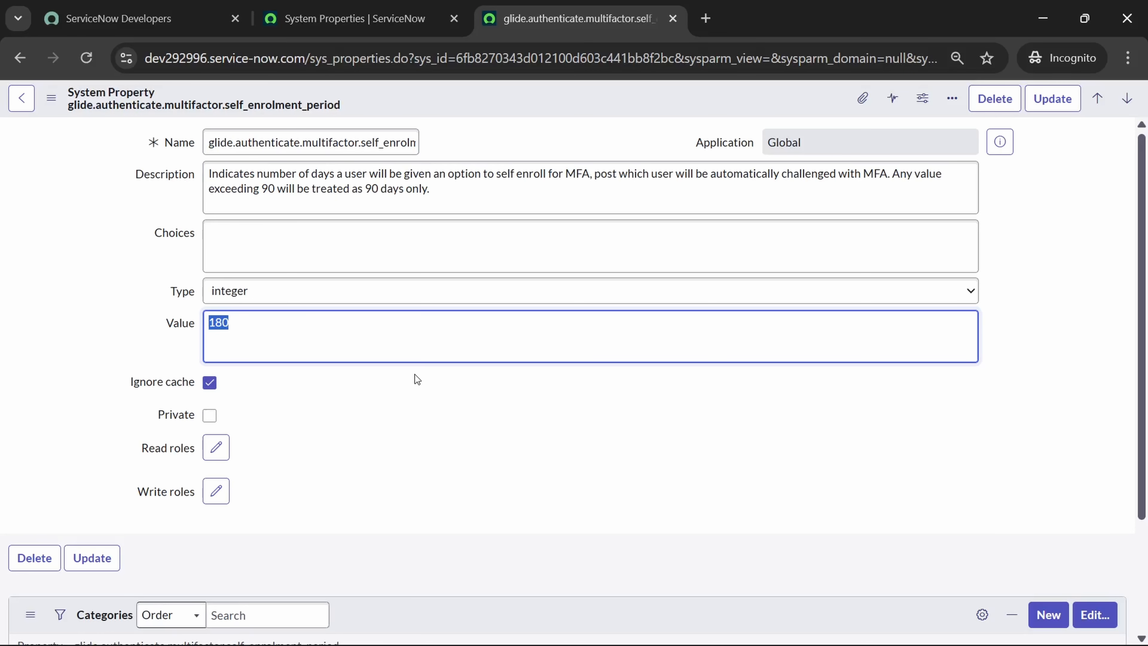
{"action": "type", "text": "90"}
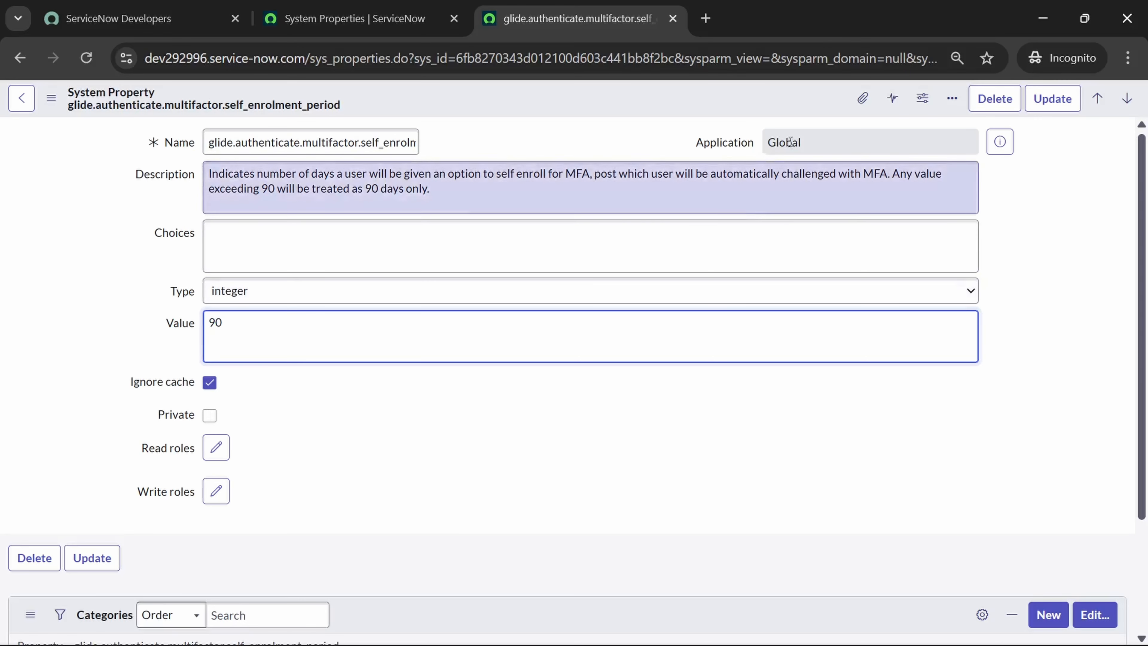
{"action": "left_click", "coordinate": [713, 111]}
{"action": "right_click", "coordinate": [715, 104]}
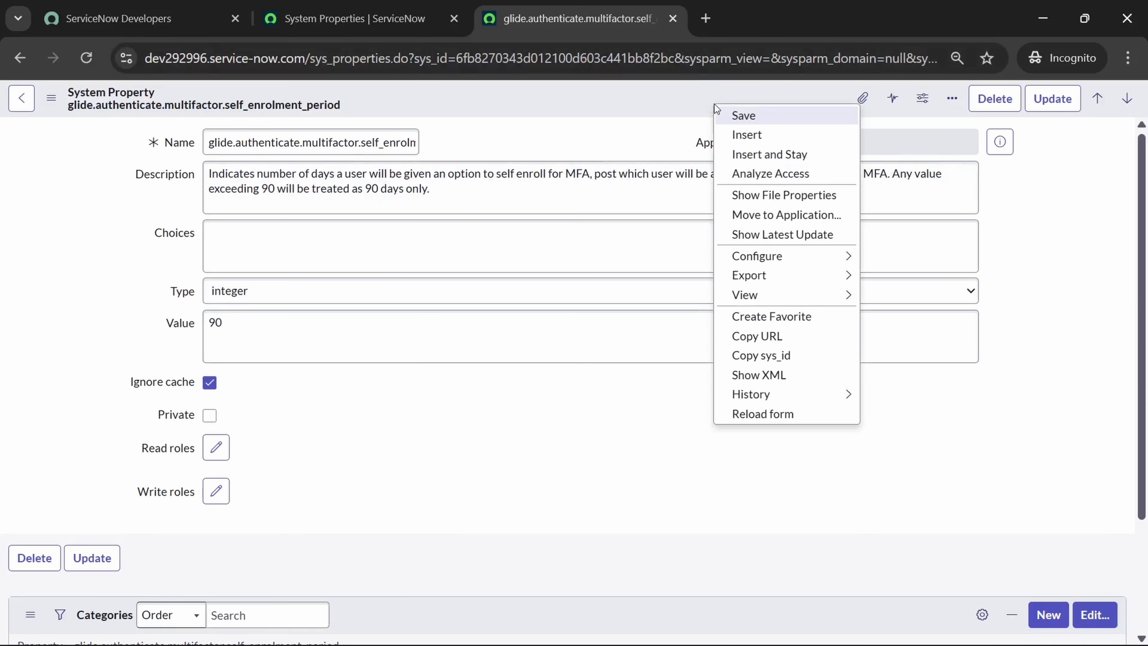
{"action": "left_click", "coordinate": [795, 113]}
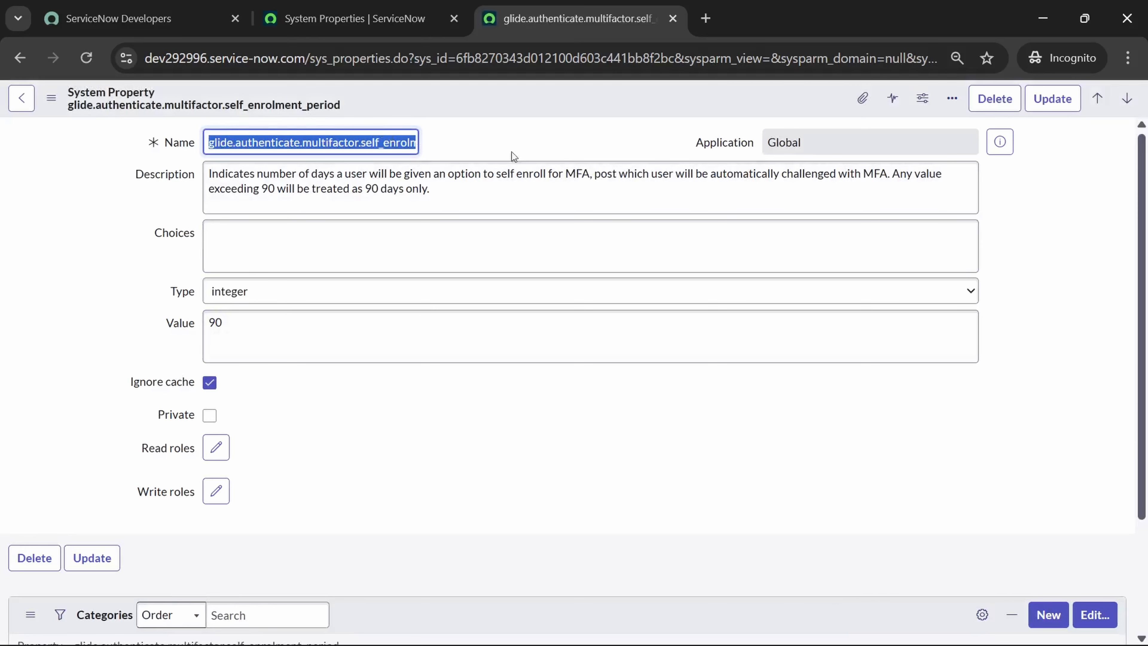
{"action": "left_click", "coordinate": [673, 18]}
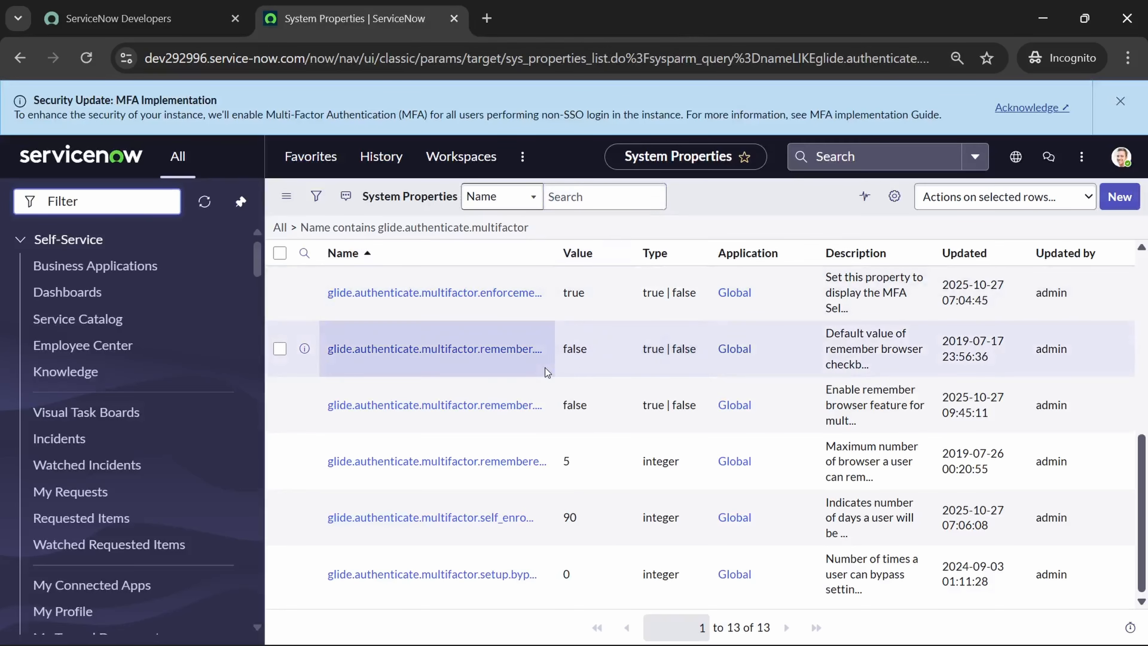
{"action": "scroll", "coordinate": [531, 388], "scroll_direction": "up", "scroll_amount": 8}
{"action": "scroll", "coordinate": [531, 388], "scroll_direction": "down", "scroll_amount": 5}
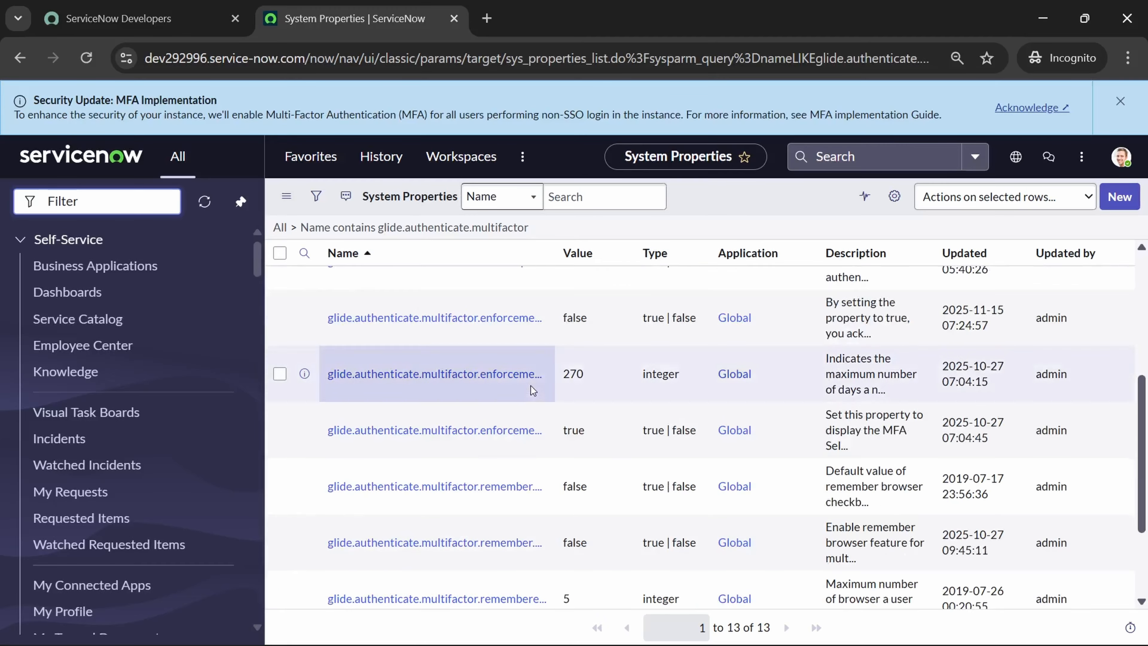
{"action": "scroll", "coordinate": [531, 385], "scroll_direction": "down", "scroll_amount": 3}
{"action": "scroll", "coordinate": [531, 385], "scroll_direction": "up", "scroll_amount": 5}
{"action": "left_click", "coordinate": [486, 464], "text": "ctrl"}
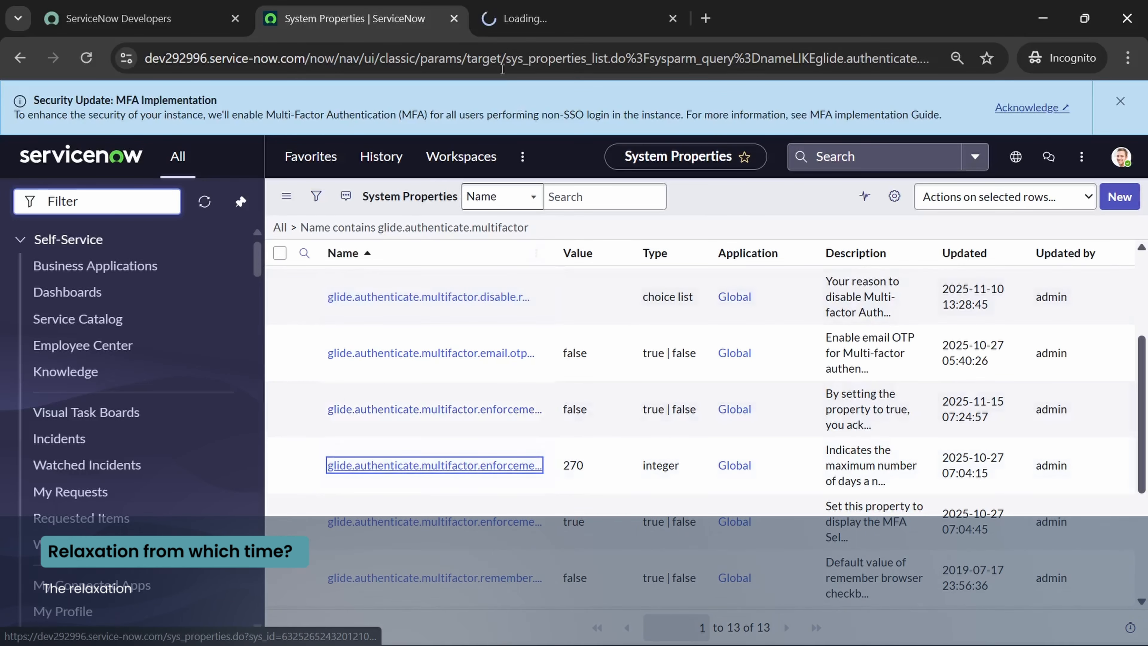
{"action": "left_click", "coordinate": [529, 19]}
{"action": "left_click", "coordinate": [368, 144]}
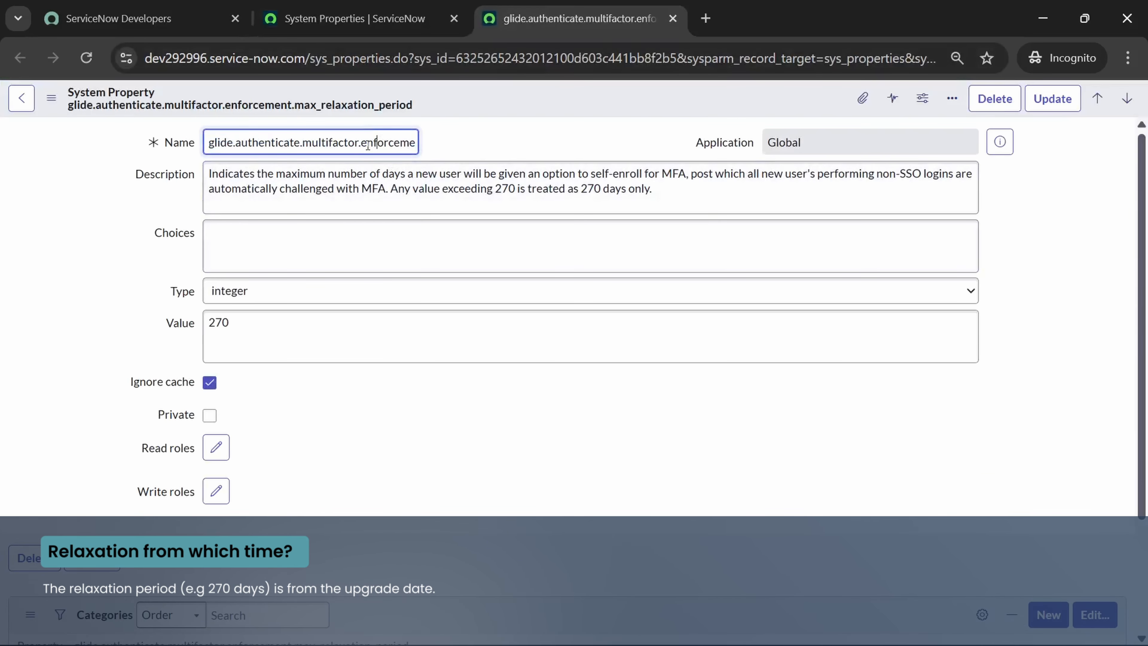
{"action": "left_click_drag", "start_coordinate": [362, 144], "coordinate": [473, 138]}
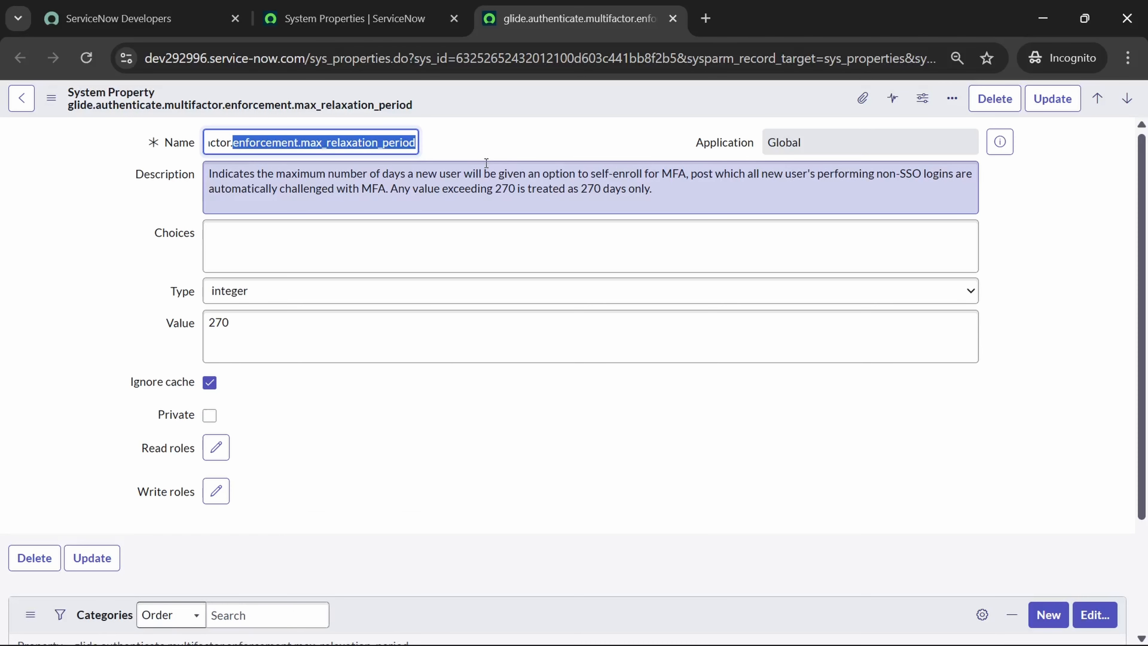
{"action": "key", "text": "ctrl+a"}
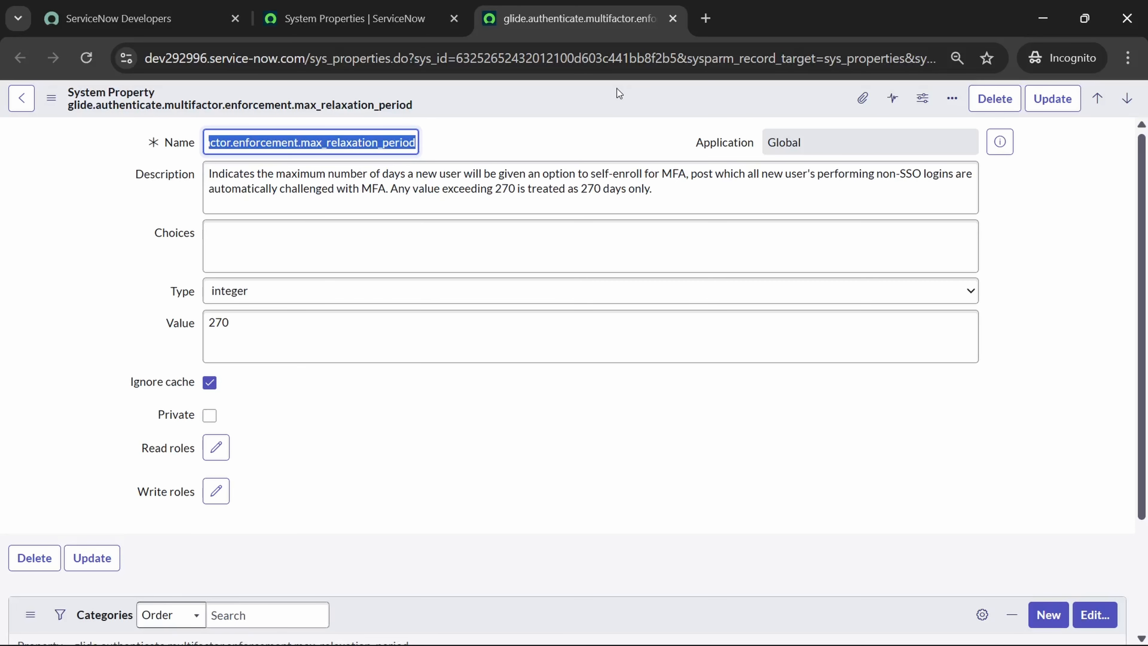
{"action": "key", "text": "ctrl+w"}
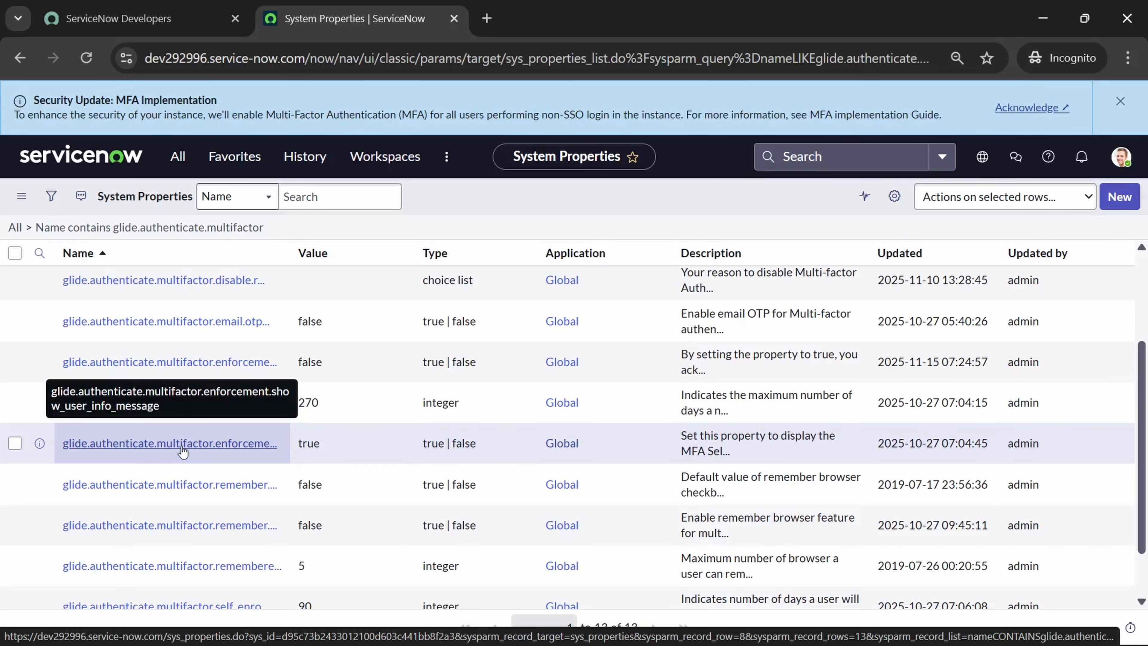
Step: Open enforcement.show_user_info_message in a new tab and select its Name to read it fully
{"action": "middle_click", "coordinate": [215, 443]}
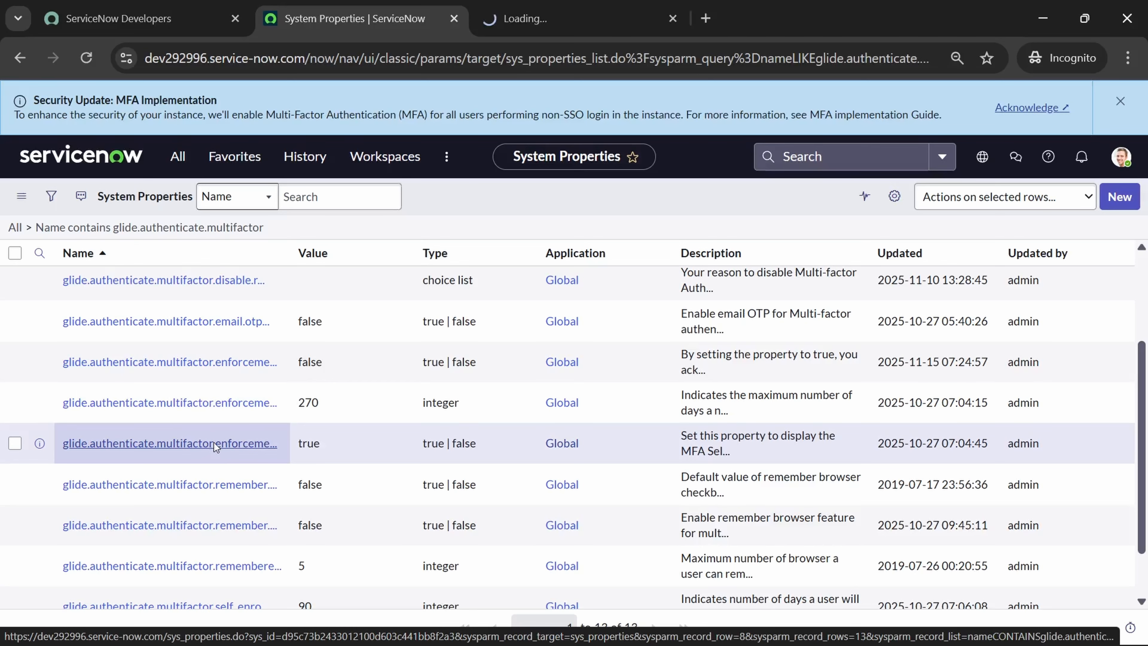
{"action": "left_click", "coordinate": [546, 24]}
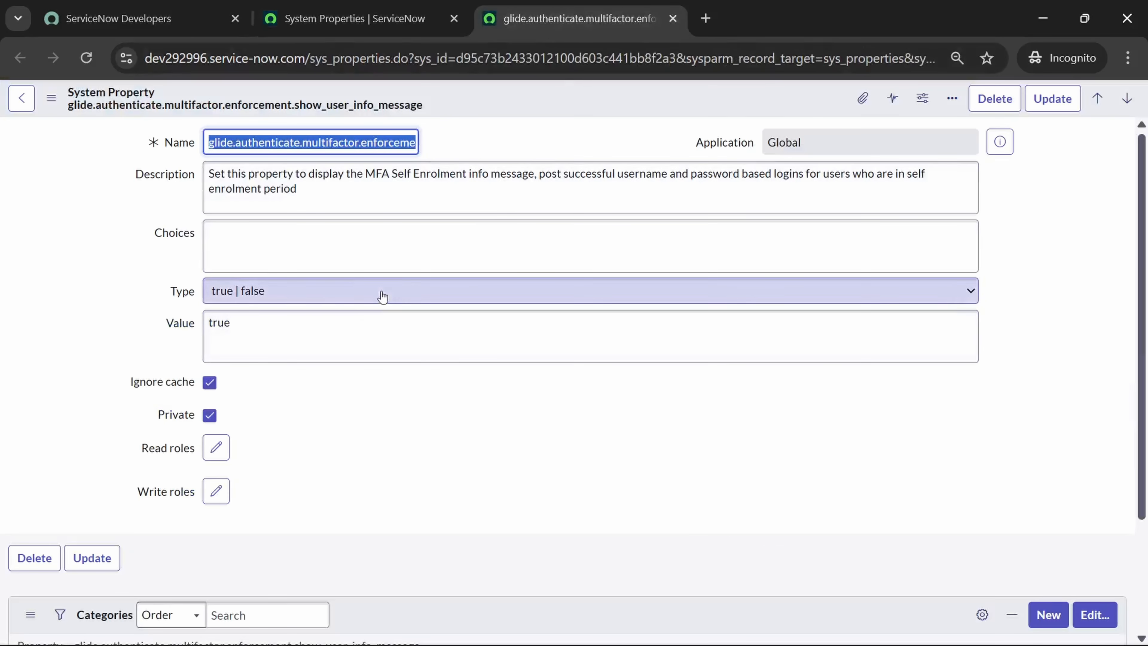
{"action": "left_click", "coordinate": [362, 141]}
{"action": "left_click_drag", "start_coordinate": [362, 141], "coordinate": [498, 142]}
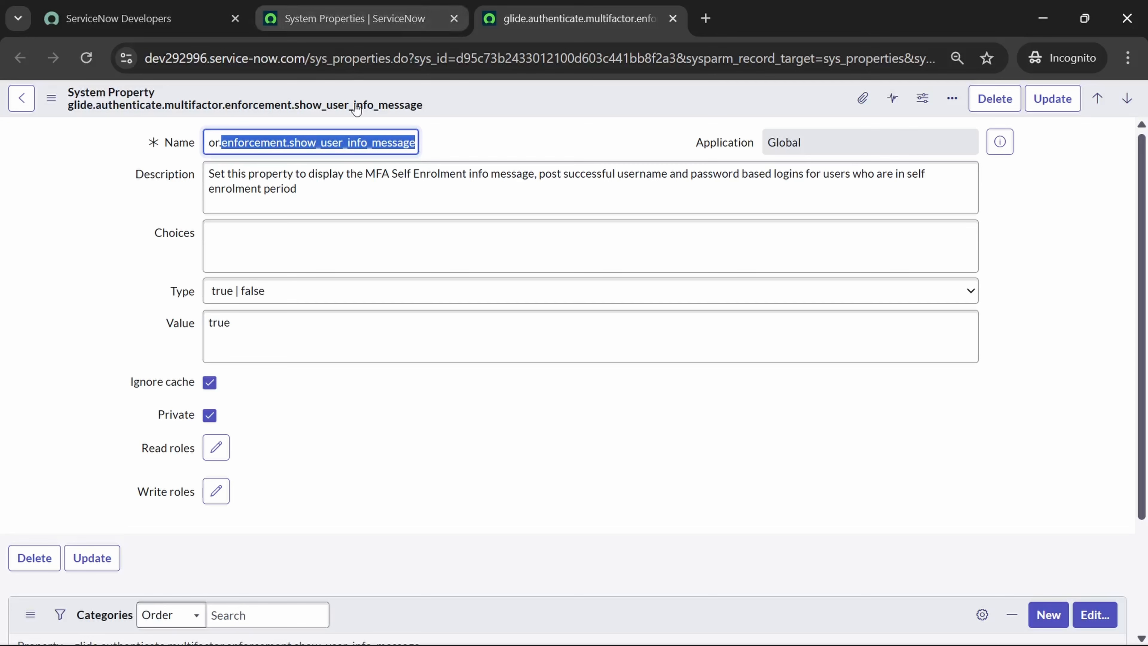
{"action": "left_click", "coordinate": [296, 143]}
{"action": "left_click_drag", "start_coordinate": [287, 143], "coordinate": [445, 146]}
{"action": "left_click", "coordinate": [504, 122]}
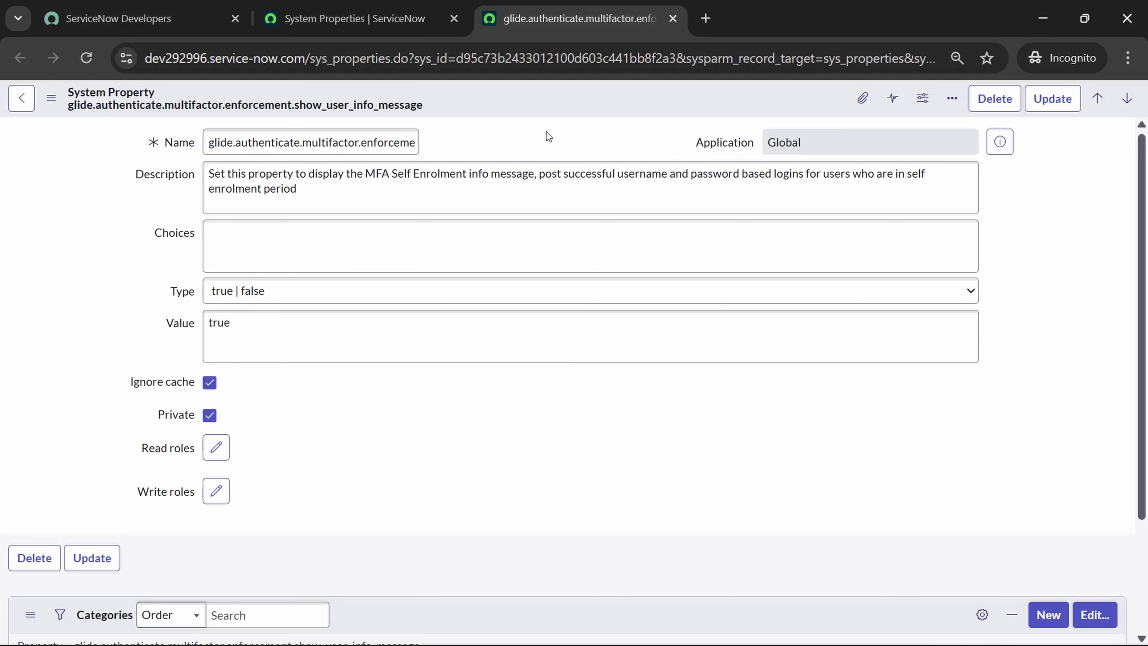
Step: Close the show_user_info_message tab and review the MFA implementation notice on the list
{"action": "left_click", "coordinate": [673, 18]}
{"action": "scroll", "coordinate": [312, 358], "scroll_direction": "down", "scroll_amount": 2}
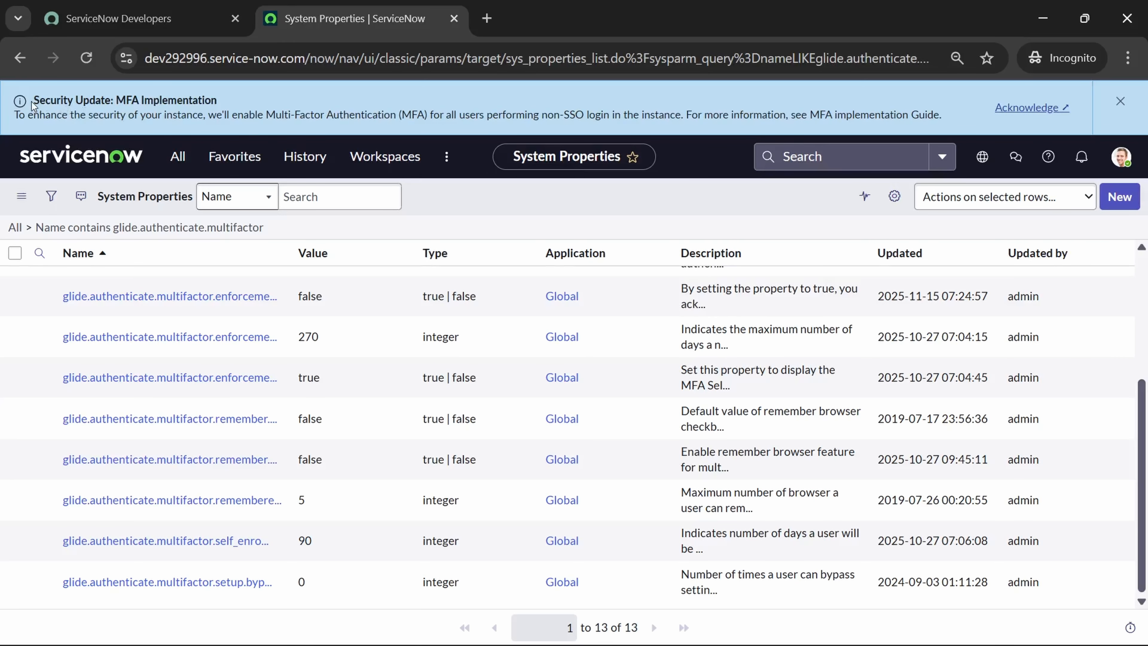
{"action": "left_click_drag", "start_coordinate": [31, 102], "coordinate": [972, 113]}
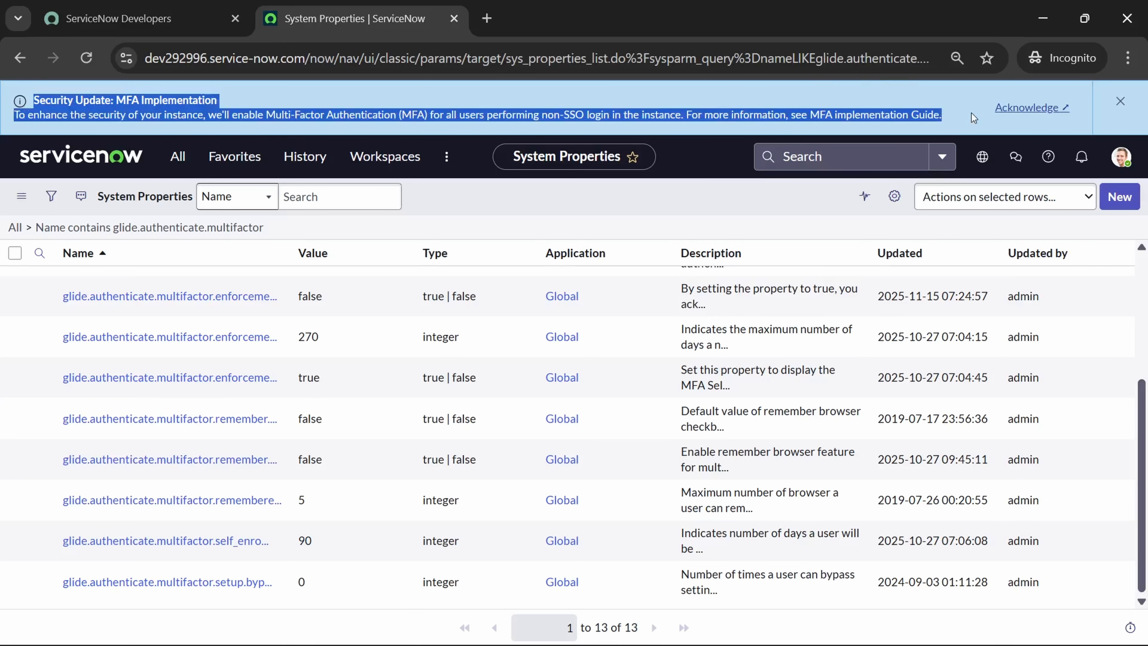
{"action": "left_click", "coordinate": [324, 271]}
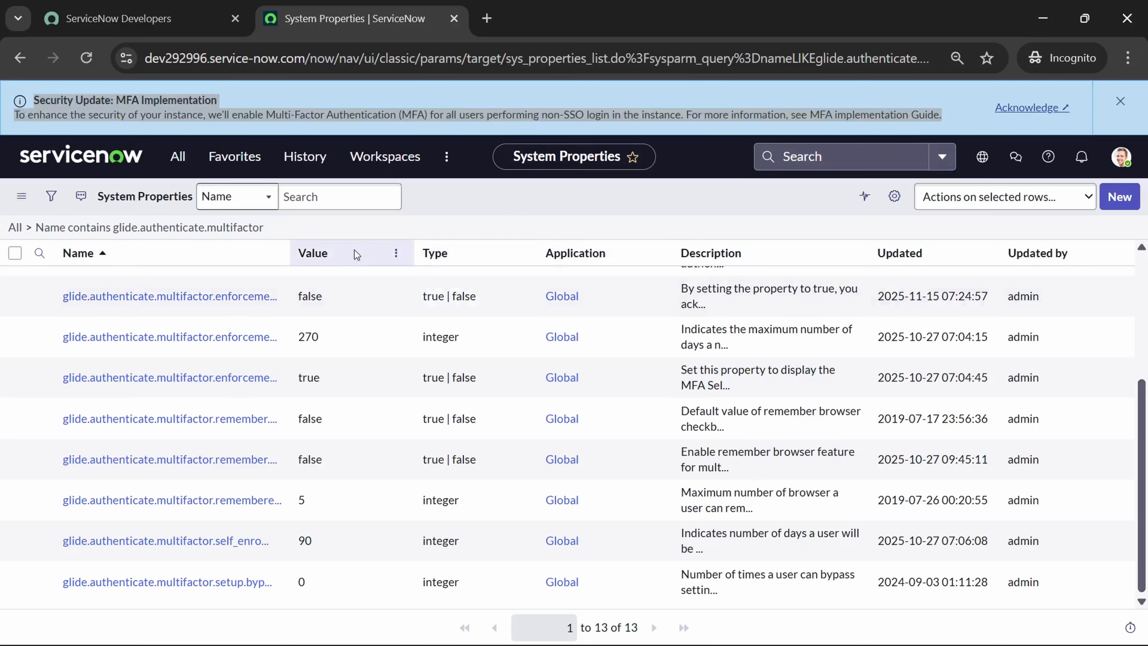
{"action": "scroll", "coordinate": [721, 338], "scroll_direction": "up", "scroll_amount": 1}
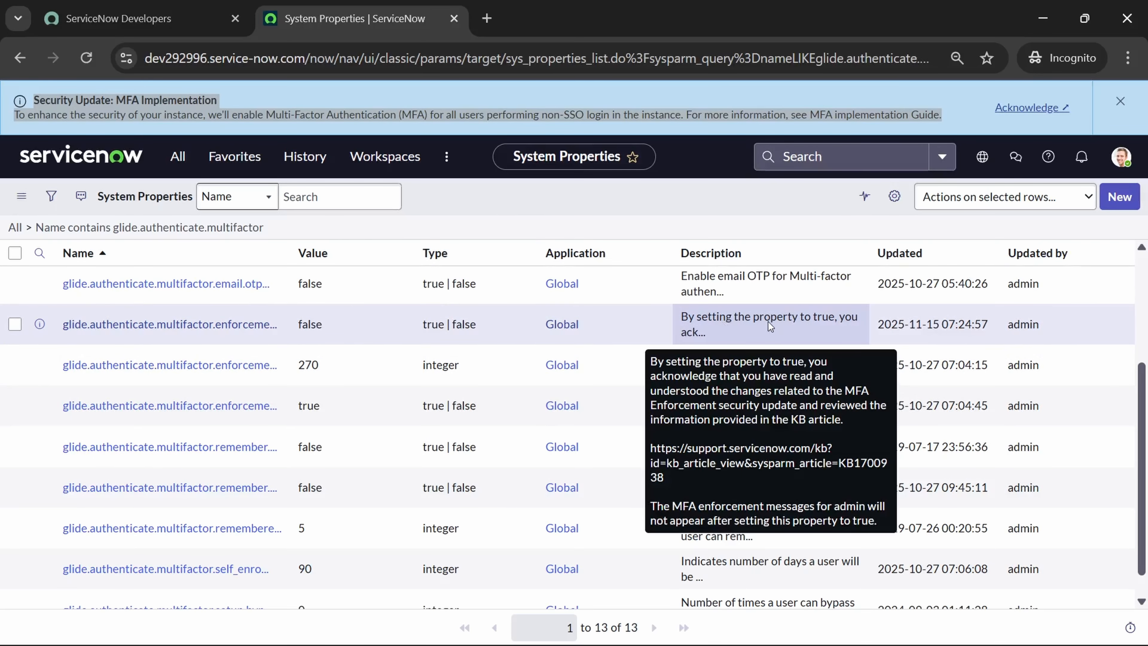
Step: Open the enforcement.acknowledged property in a new tab and check its full name
{"action": "left_click", "coordinate": [140, 324], "text": "ctrl"}
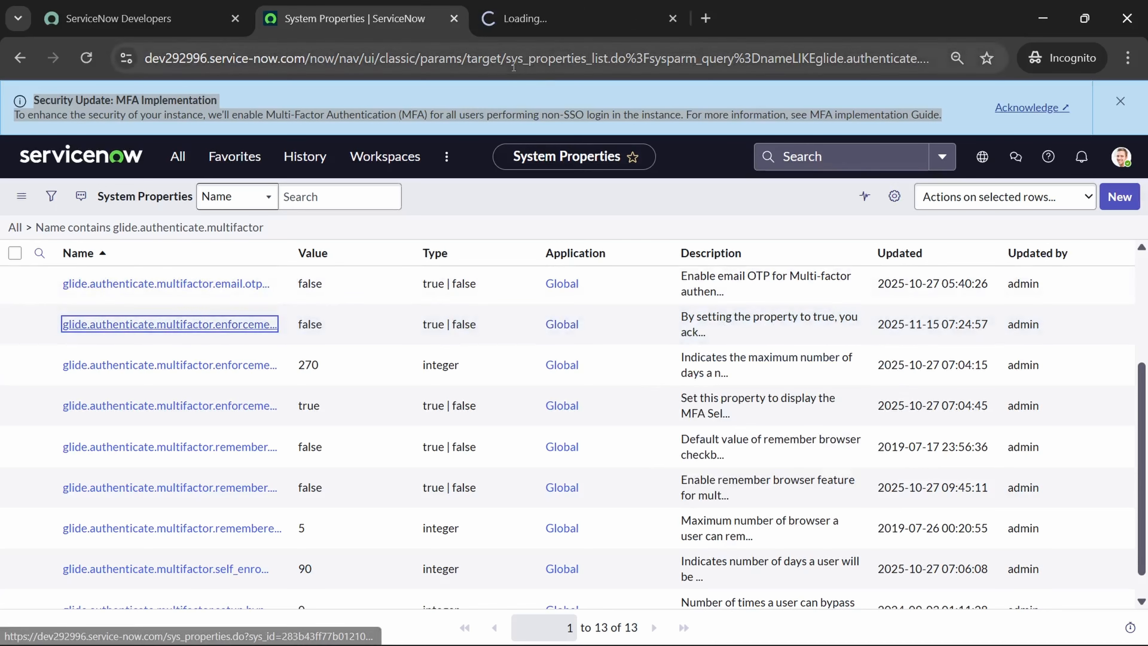
{"action": "left_click", "coordinate": [565, 18]}
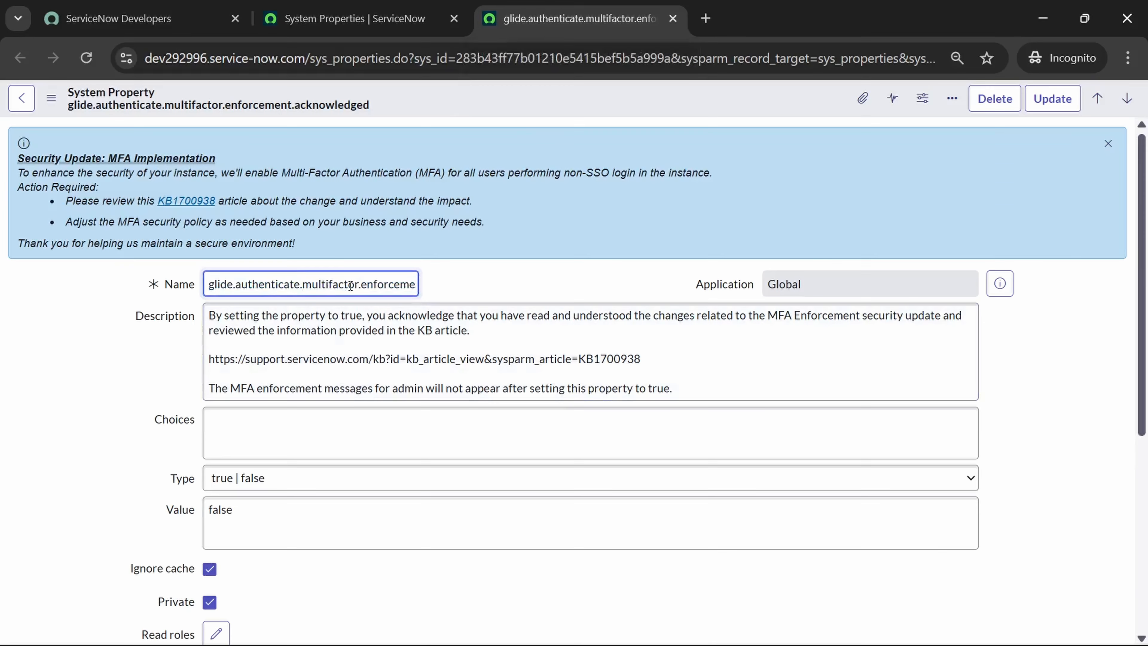
{"action": "left_click_drag", "start_coordinate": [312, 285], "coordinate": [483, 280]}
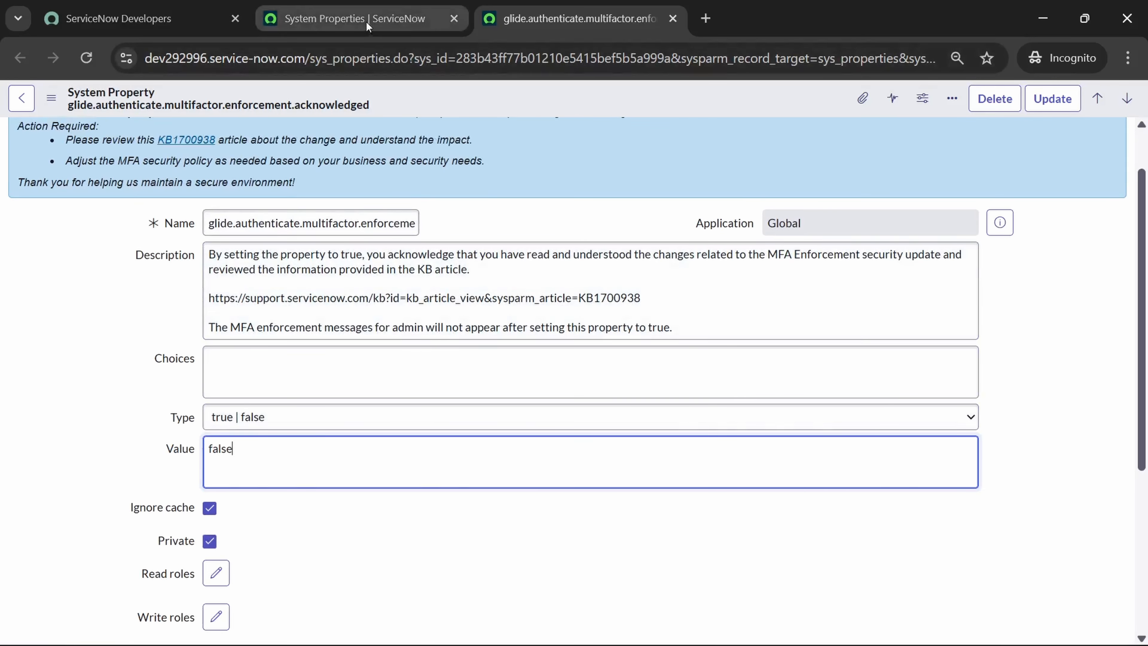
{"action": "left_click", "coordinate": [366, 21]}
{"action": "left_click_drag", "start_coordinate": [355, 115], "coordinate": [390, 113]}
{"action": "left_click", "coordinate": [579, 18]}
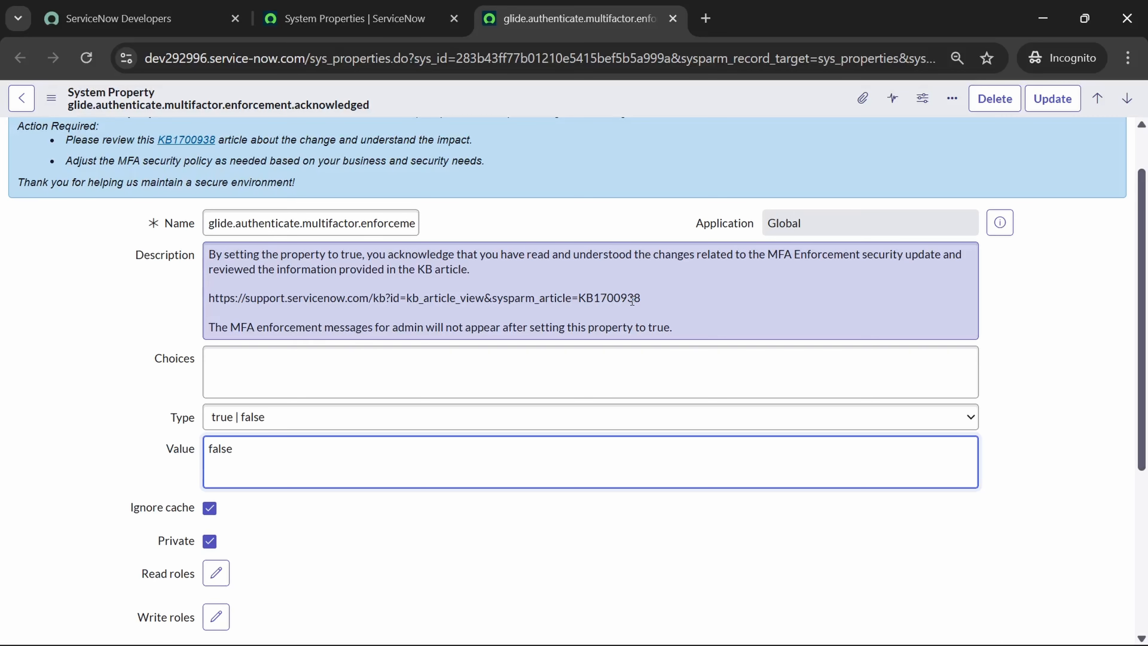
{"action": "key", "text": "ctrl+shift+Tab"}
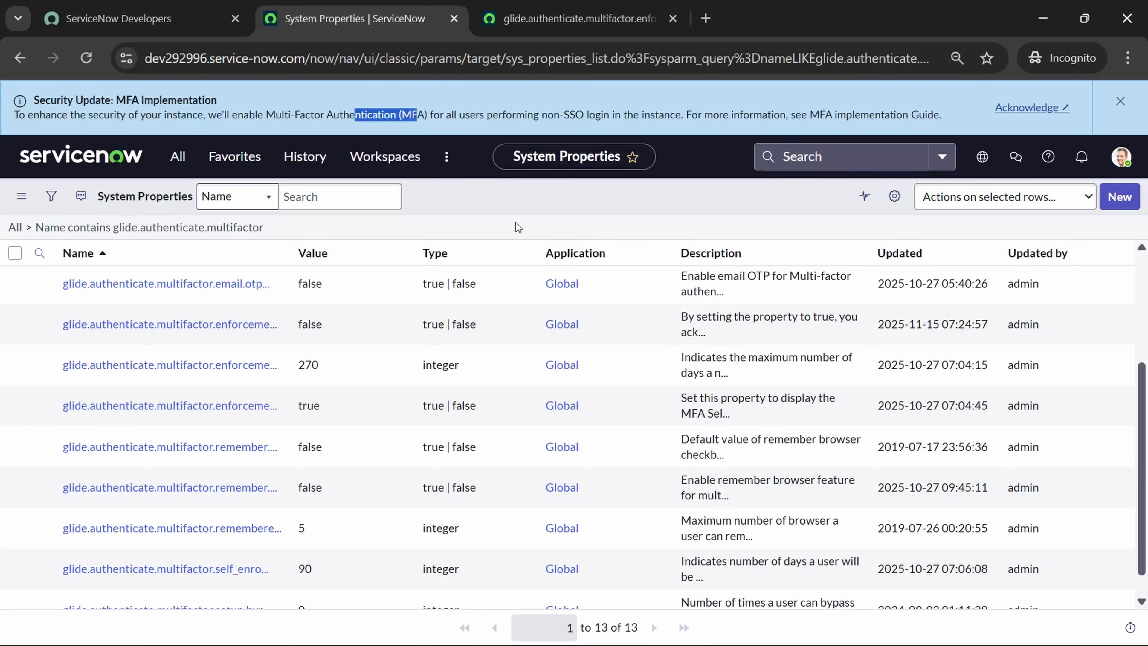
{"action": "left_click", "coordinate": [572, 22]}
Step: Change enforcement.acknowledged from false to true, save it, and close the record
{"action": "left_click_drag", "start_coordinate": [282, 464], "coordinate": [160, 447]}
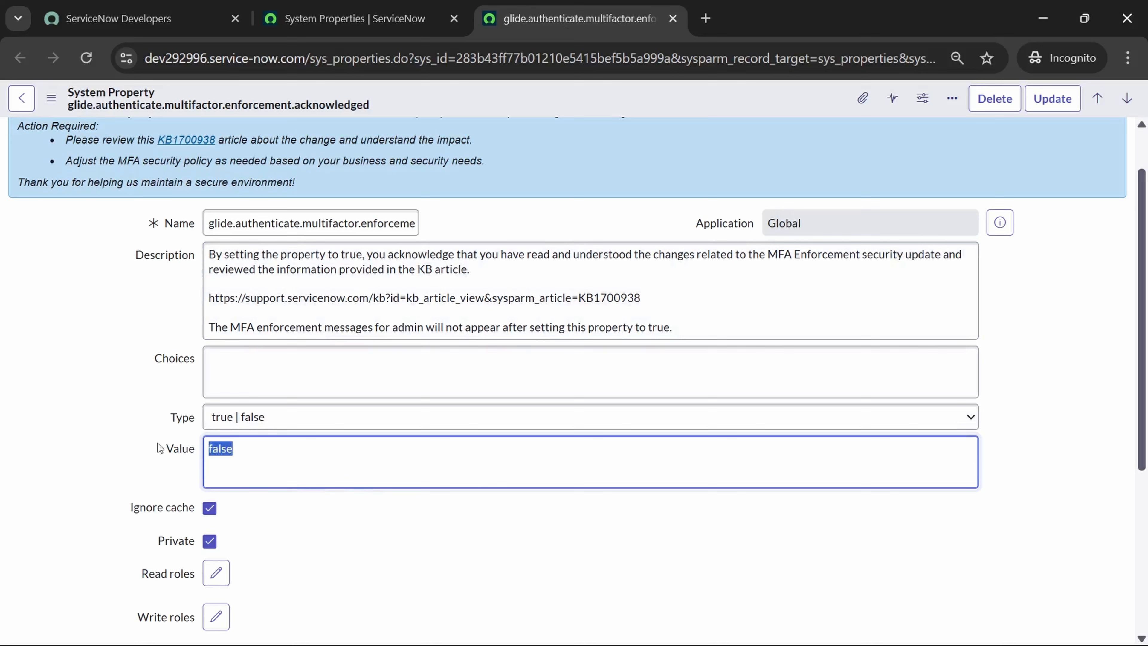
{"action": "type", "text": "true"}
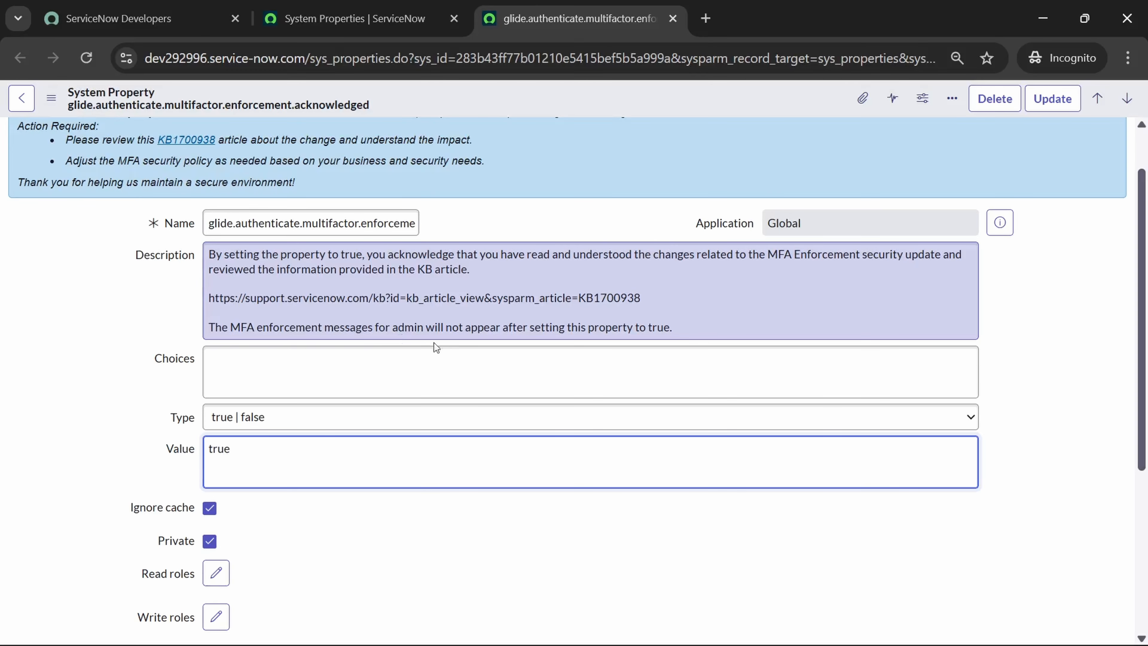
{"action": "left_click", "coordinate": [703, 87]}
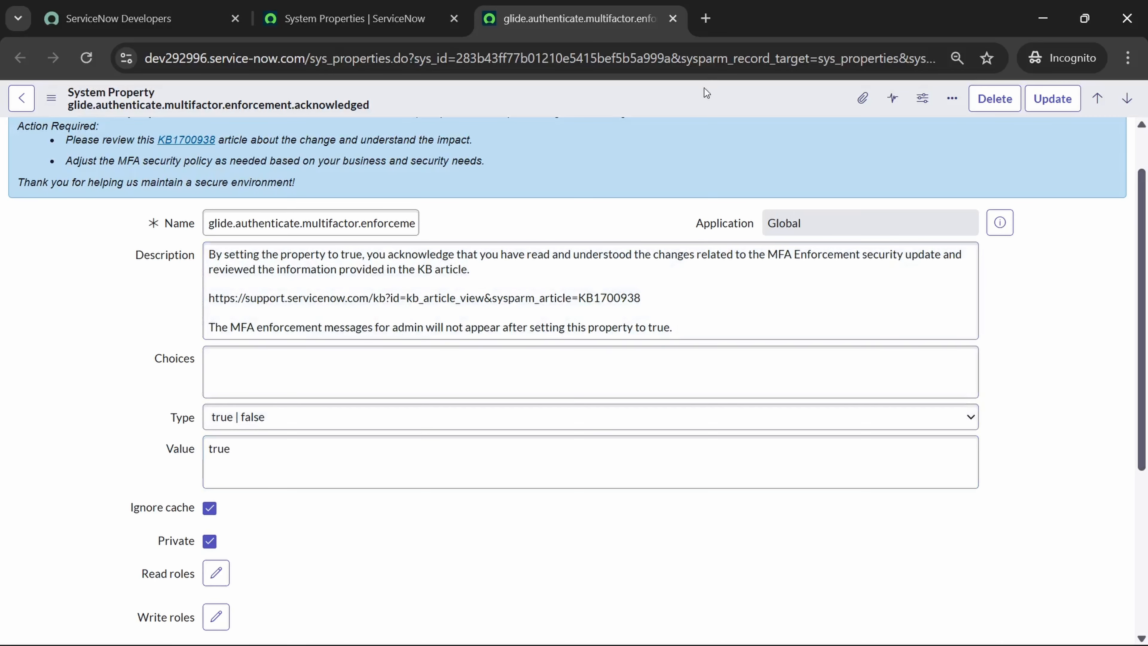
{"action": "right_click", "coordinate": [711, 98]}
{"action": "left_click", "coordinate": [743, 110]}
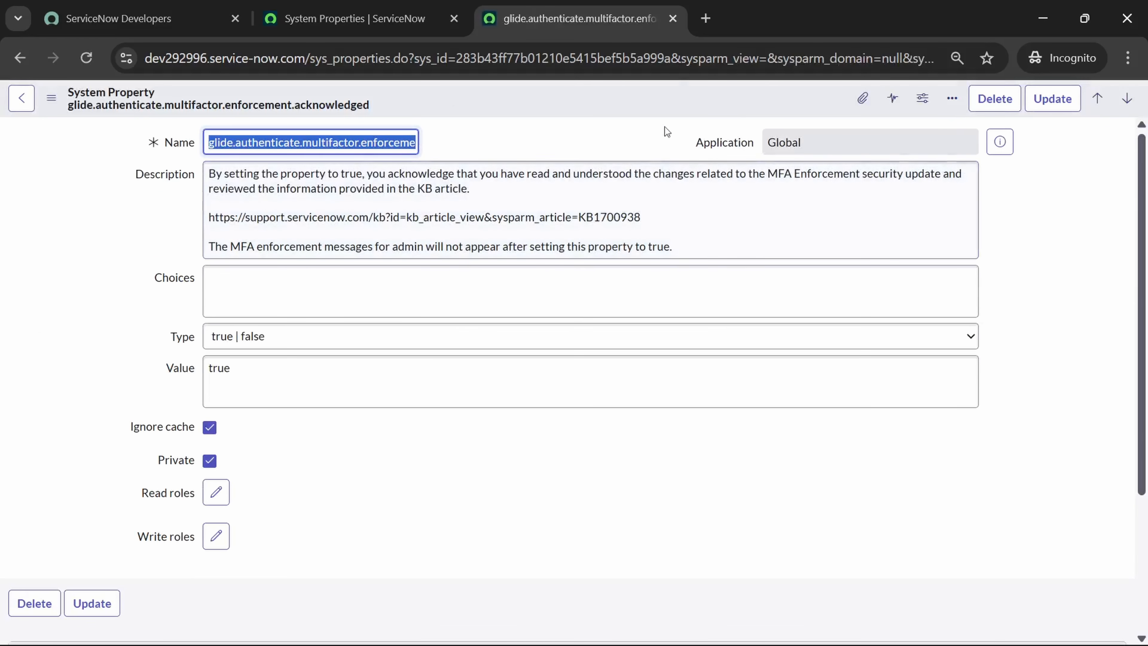
{"action": "left_click", "coordinate": [672, 19]}
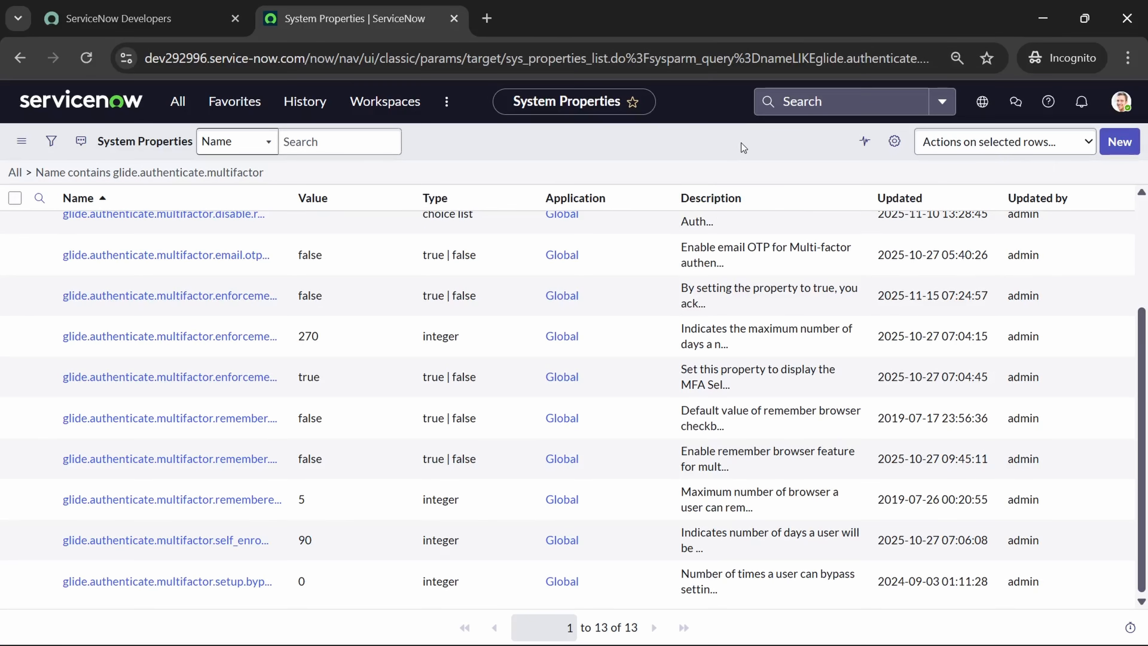
{"action": "scroll", "coordinate": [790, 283], "scroll_direction": "up", "scroll_amount": 3}
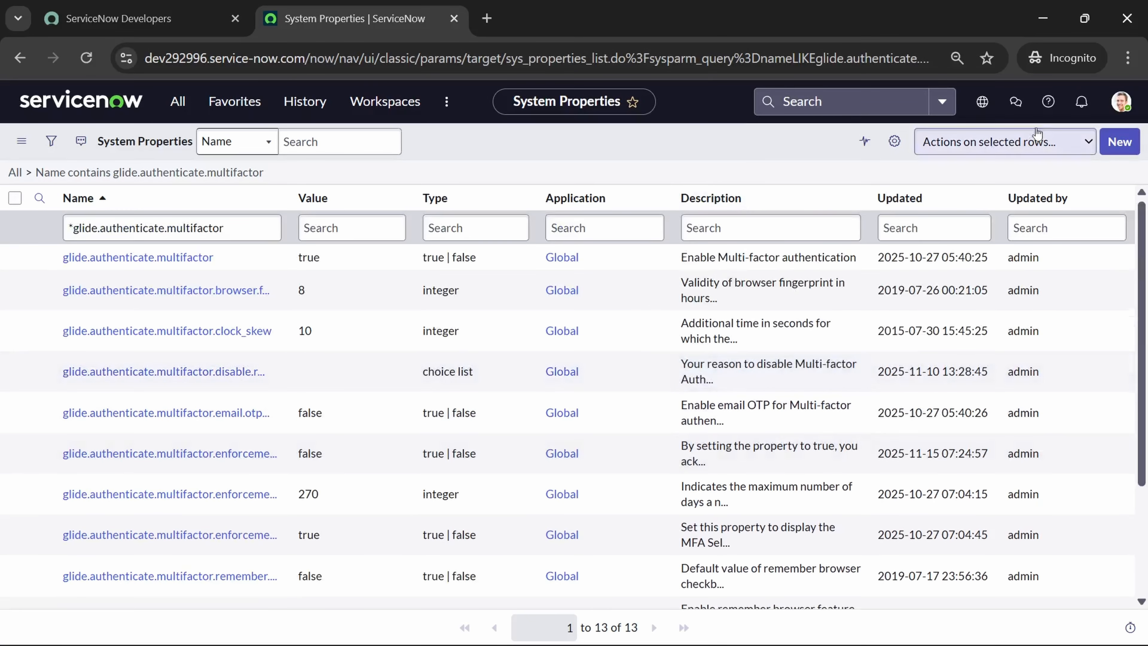
{"action": "left_click", "coordinate": [1119, 104]}
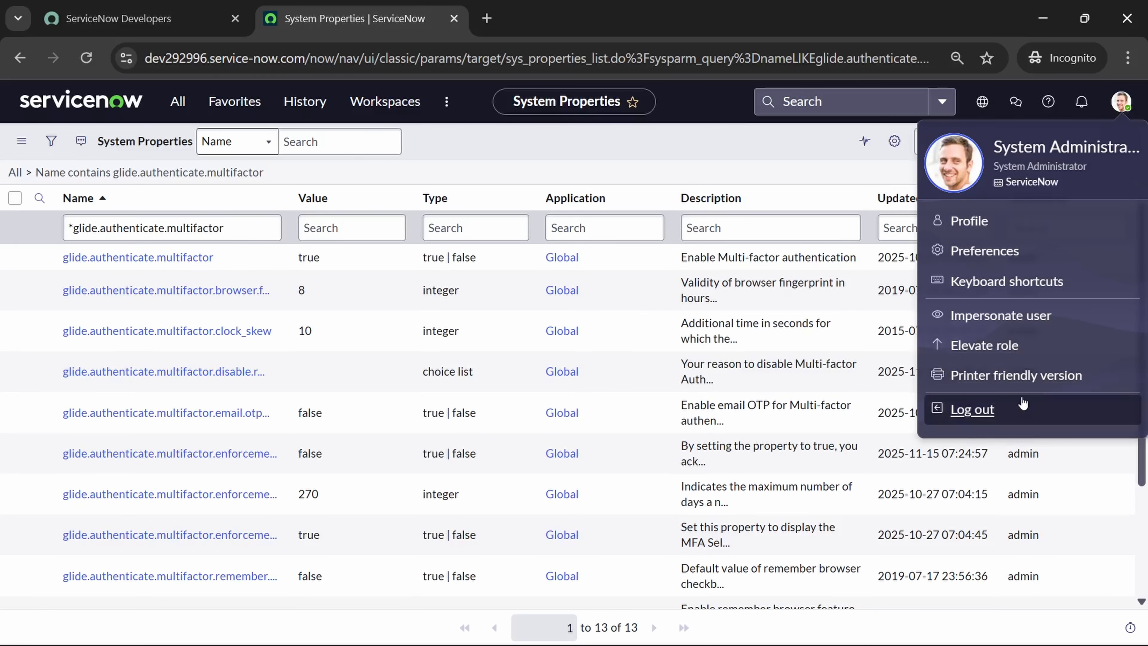
Step: Log out and sign back in as the administrator, confirming with the security key PIN
{"action": "left_click", "coordinate": [982, 410]}
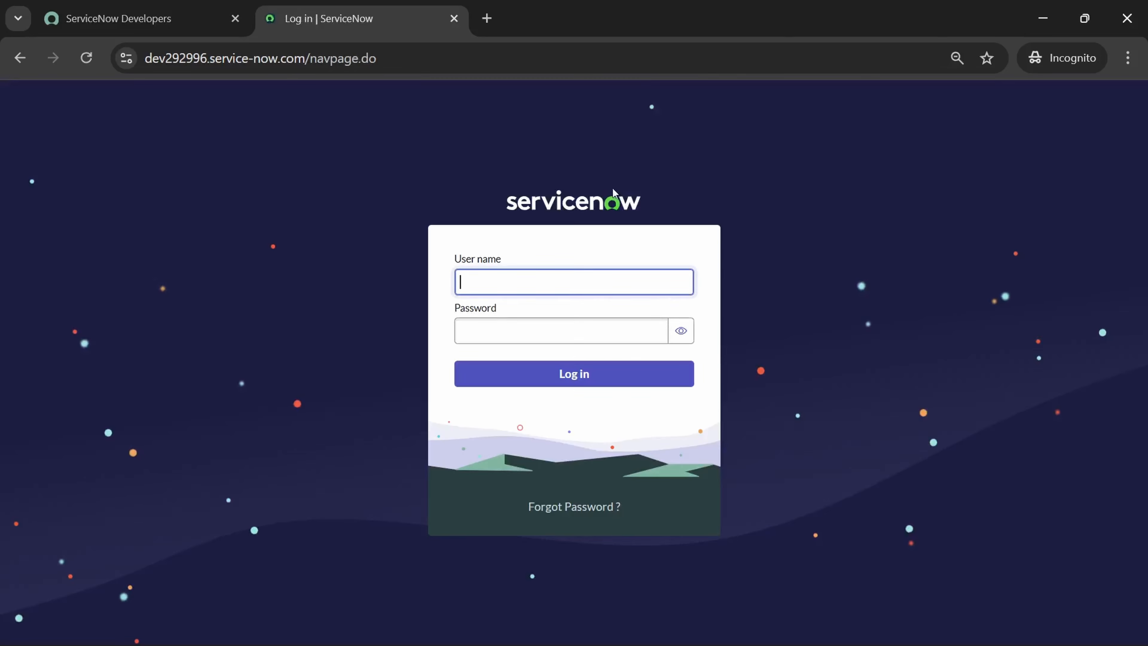
{"action": "type", "text": "a"}
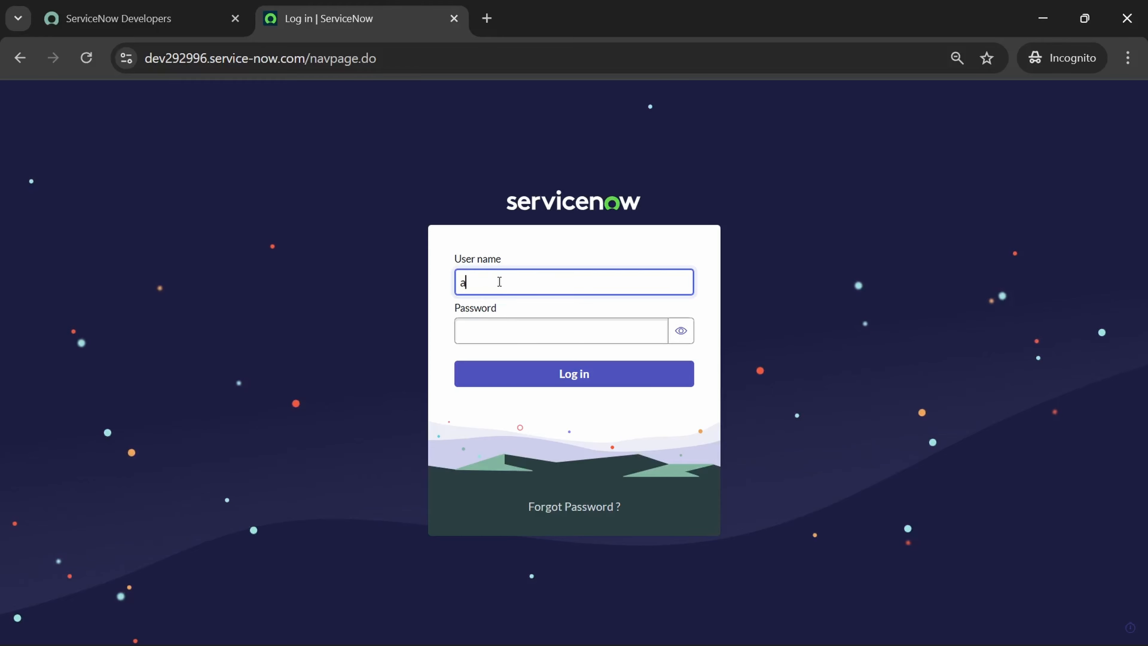
{"action": "type", "text": "dmin"}
{"action": "key", "text": "Tab"}
{"action": "type", "text": "******"}
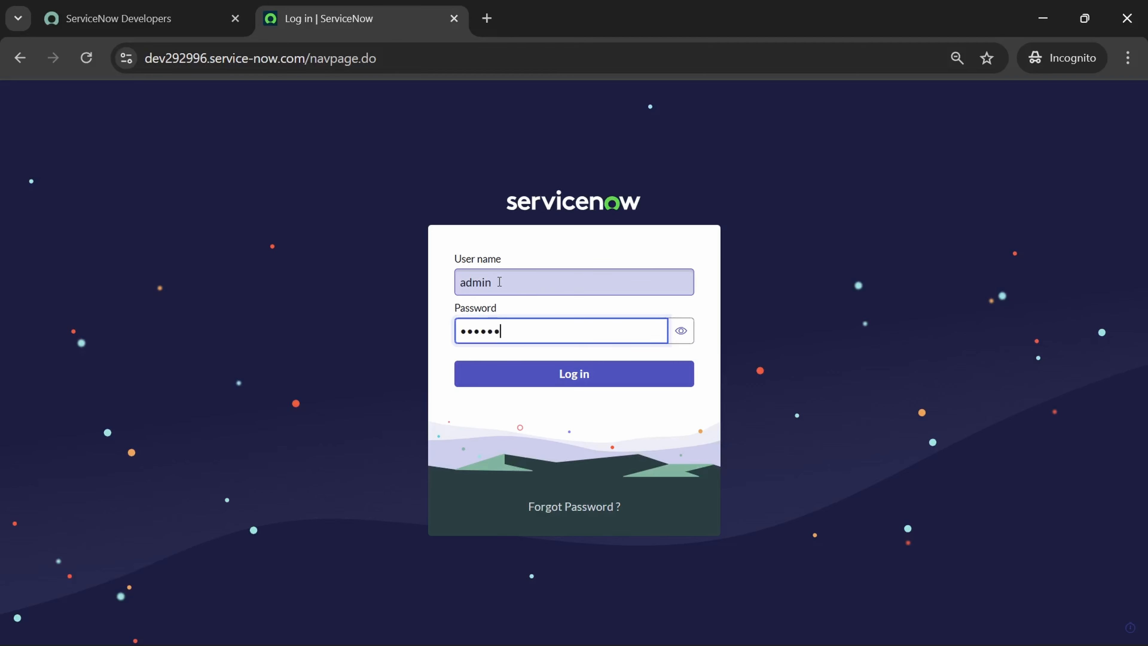
{"action": "type", "text": "*******"}
{"action": "key", "text": "Return"}
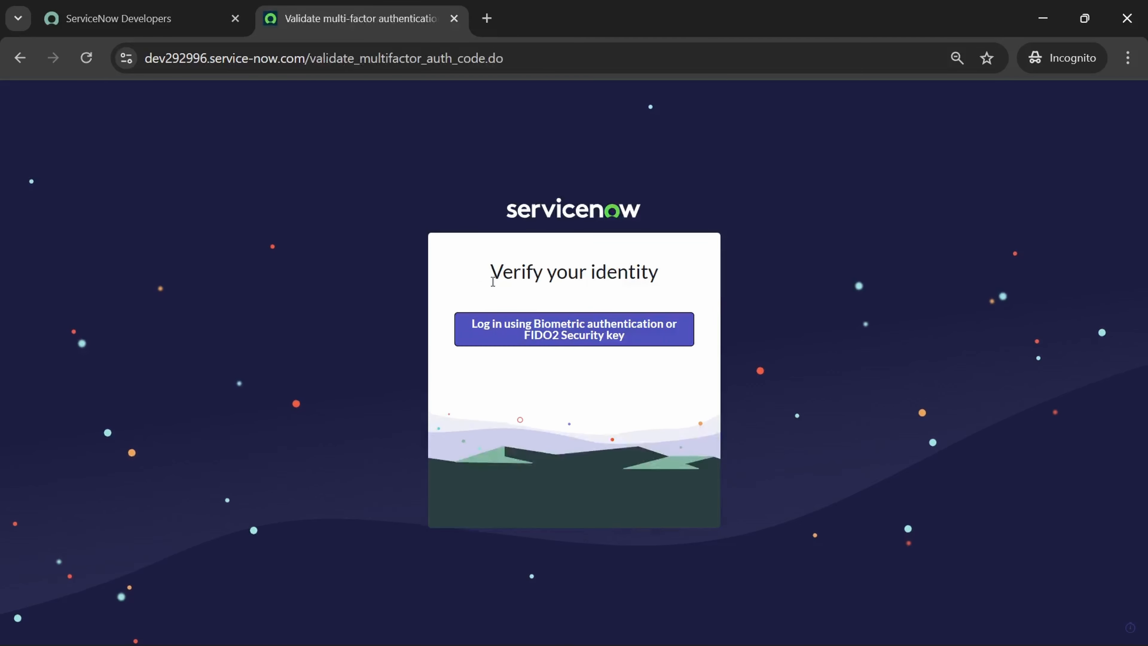
{"action": "left_click", "coordinate": [540, 343]}
{"action": "type", "text": "********"}
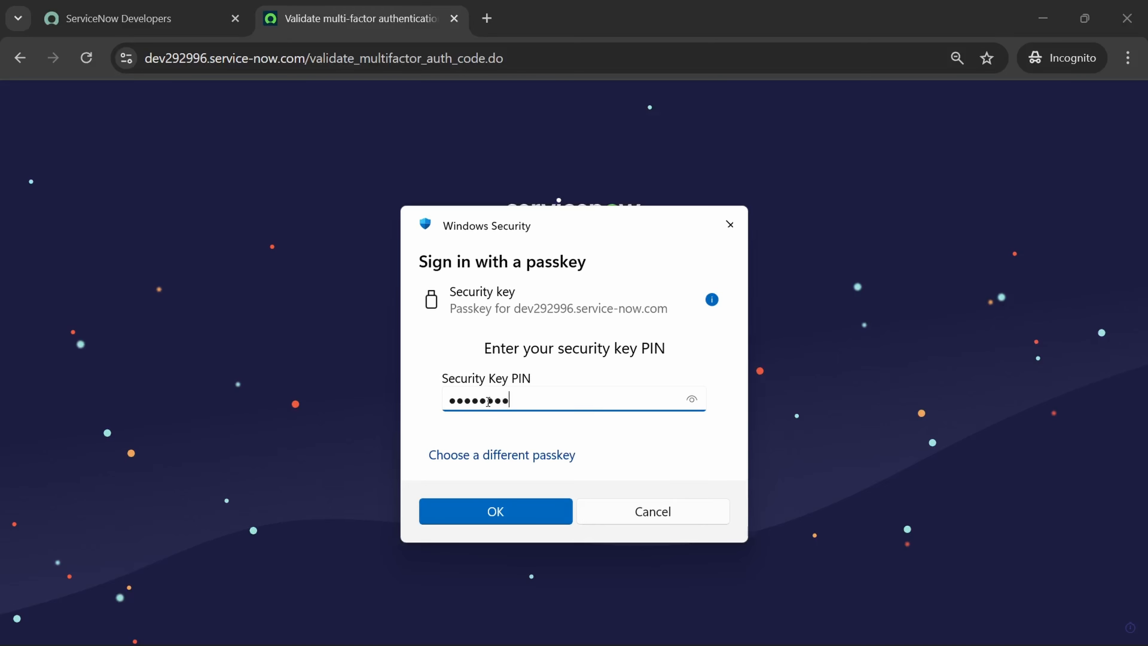
{"action": "left_click", "coordinate": [496, 511]}
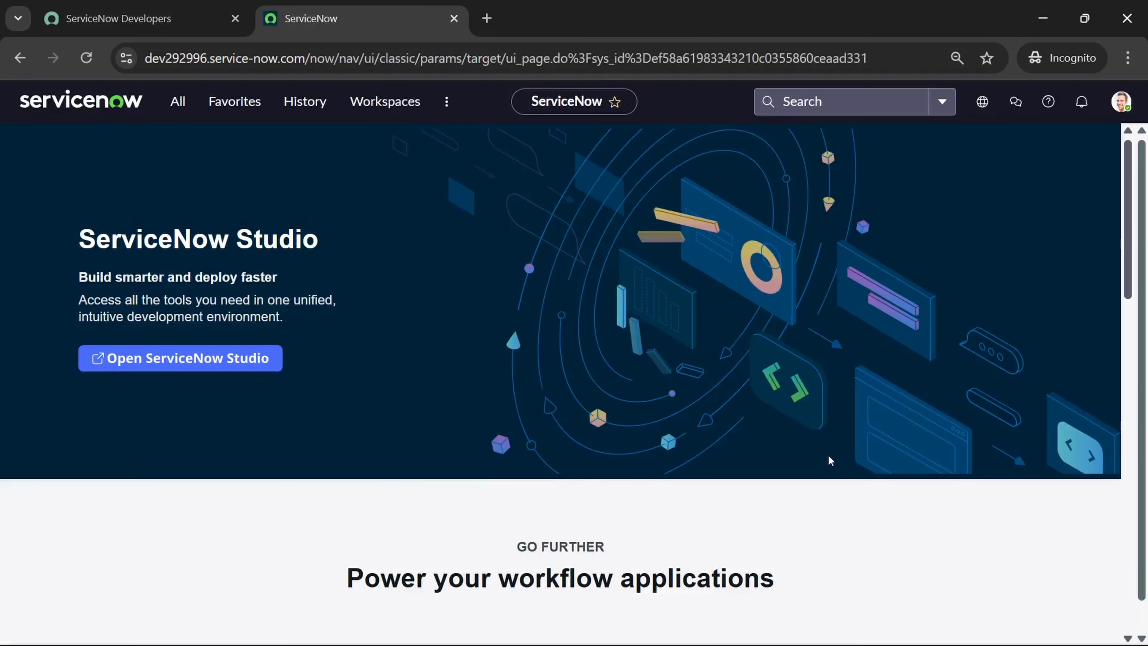
Step: Dock the application navigator and start typing sys_ in its Filter to reach the Users list
{"action": "left_click", "coordinate": [178, 101]}
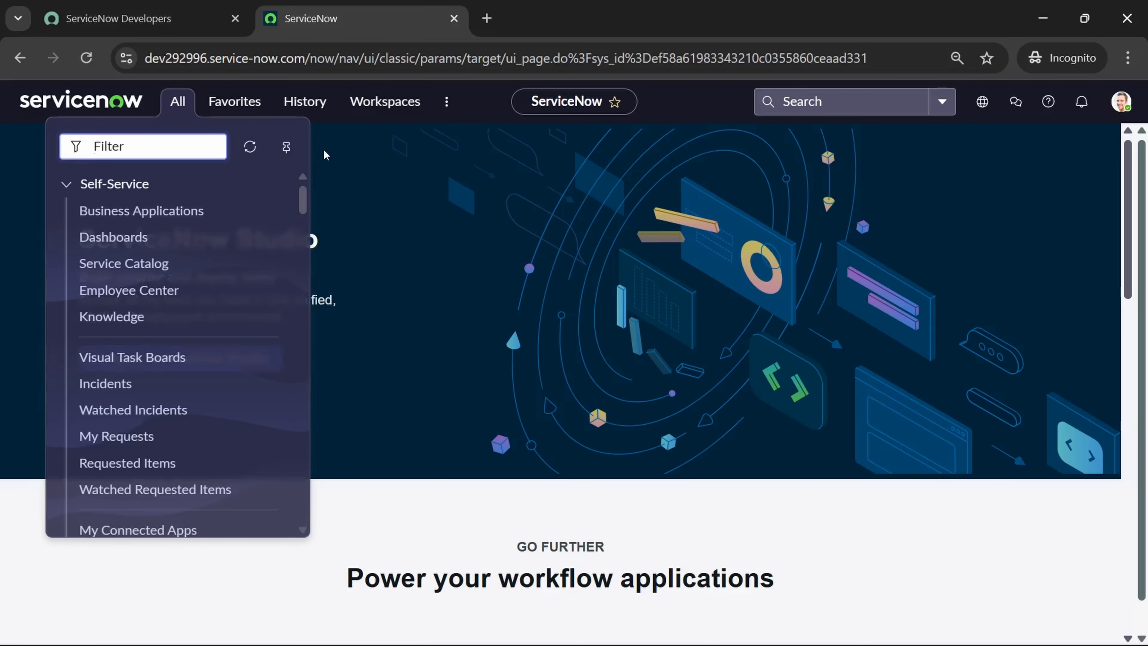
{"action": "left_click", "coordinate": [286, 146]}
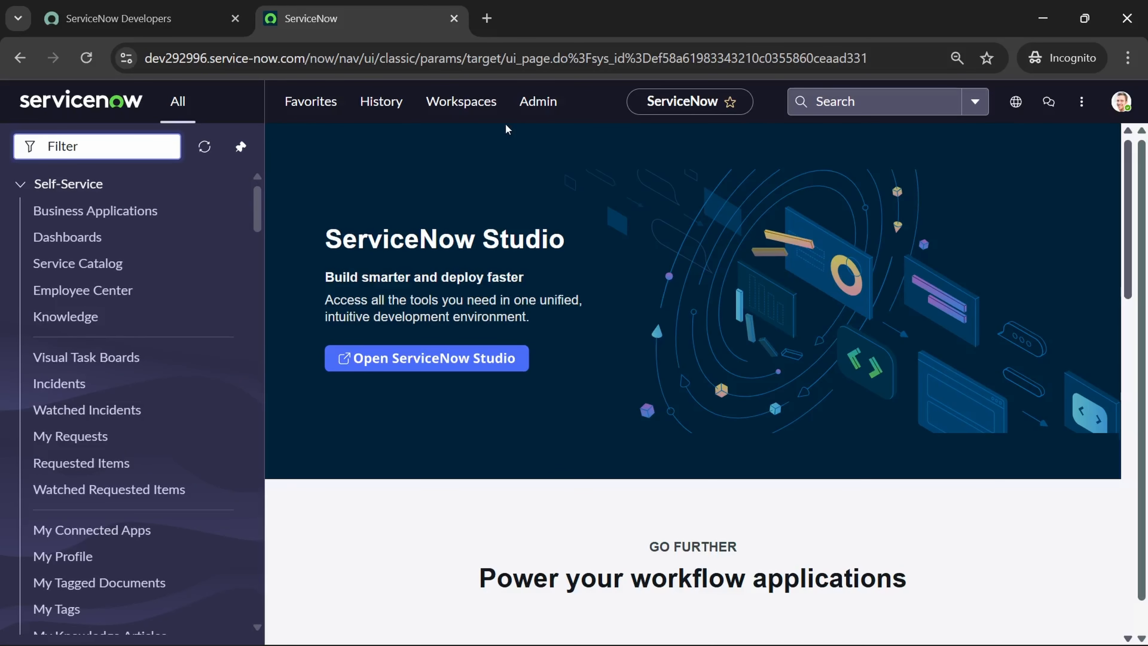
{"action": "scroll", "coordinate": [1012, 372], "scroll_direction": "down", "scroll_amount": 5}
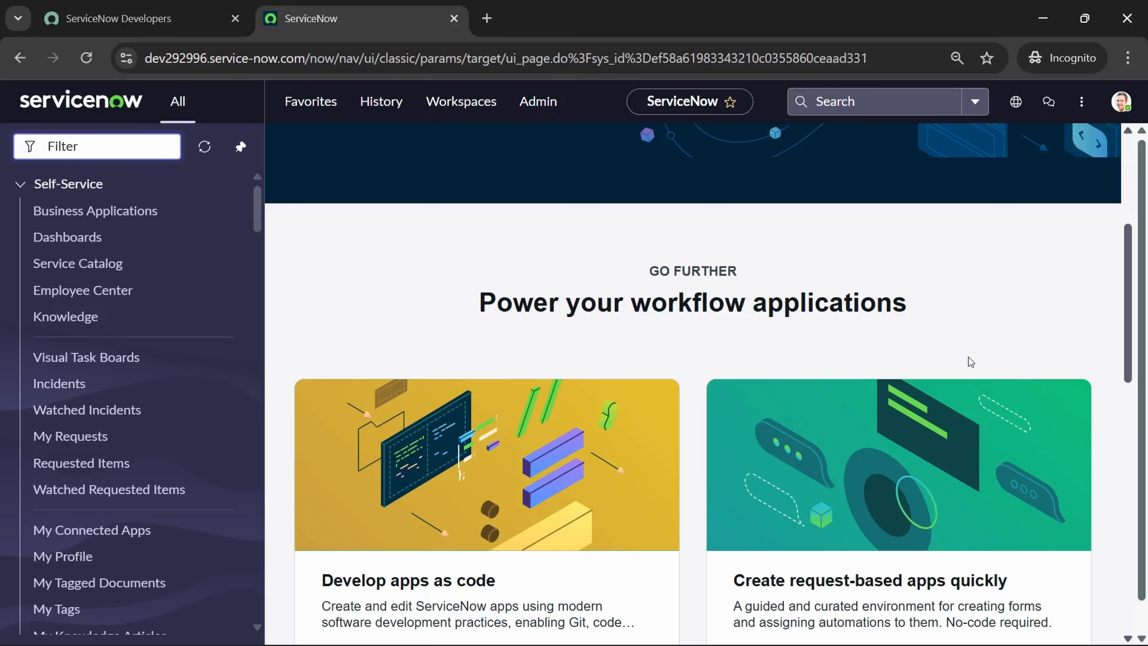
{"action": "scroll", "coordinate": [970, 361], "scroll_direction": "up", "scroll_amount": 5}
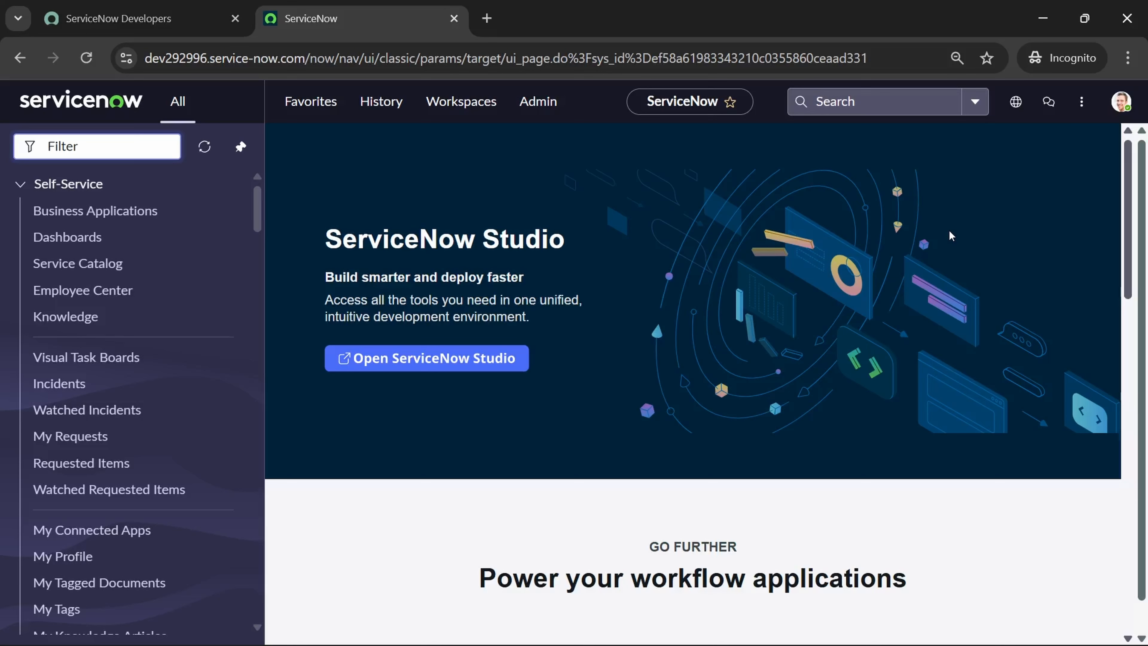
{"action": "type", "text": "sys_"}
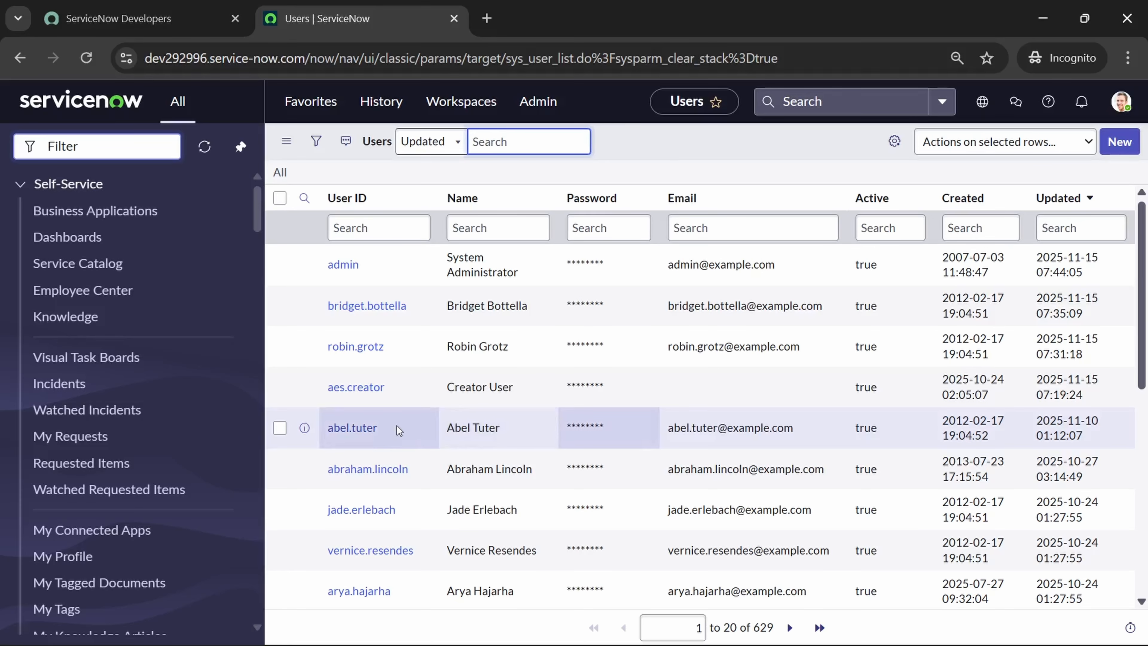
Step: Copy the test user's ID, log out, and sign in as that test user with their password
{"action": "left_click_drag", "start_coordinate": [396, 428], "coordinate": [327, 427]}
{"action": "key", "text": "ctrl+c"}
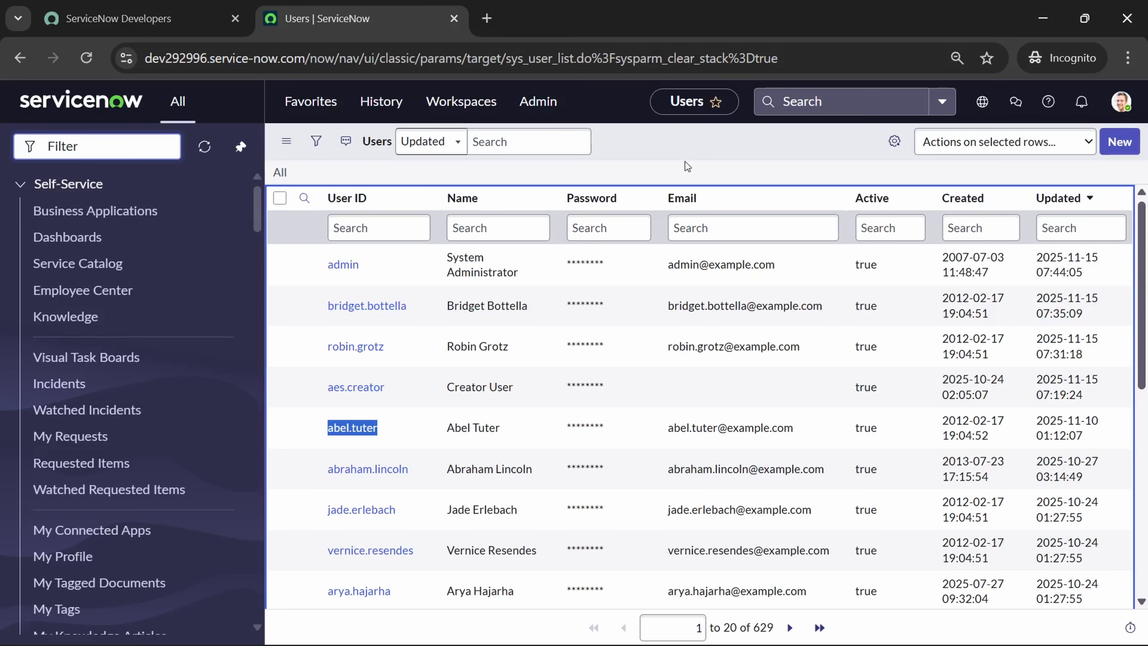
{"action": "left_click", "coordinate": [1122, 102]}
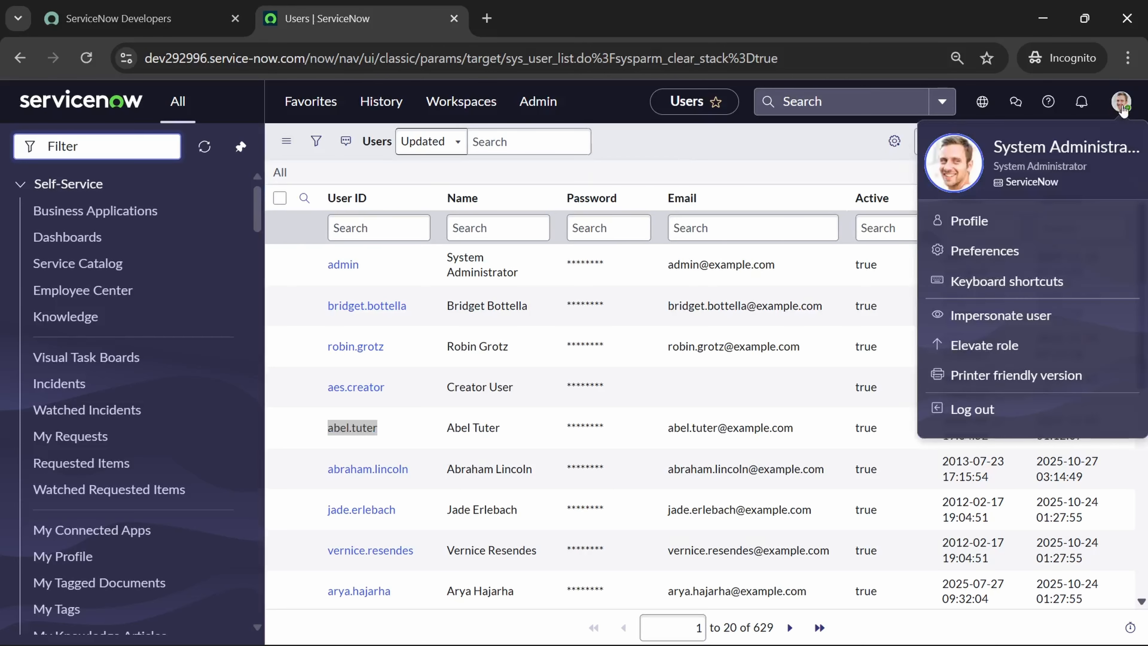
{"action": "left_click", "coordinate": [992, 408]}
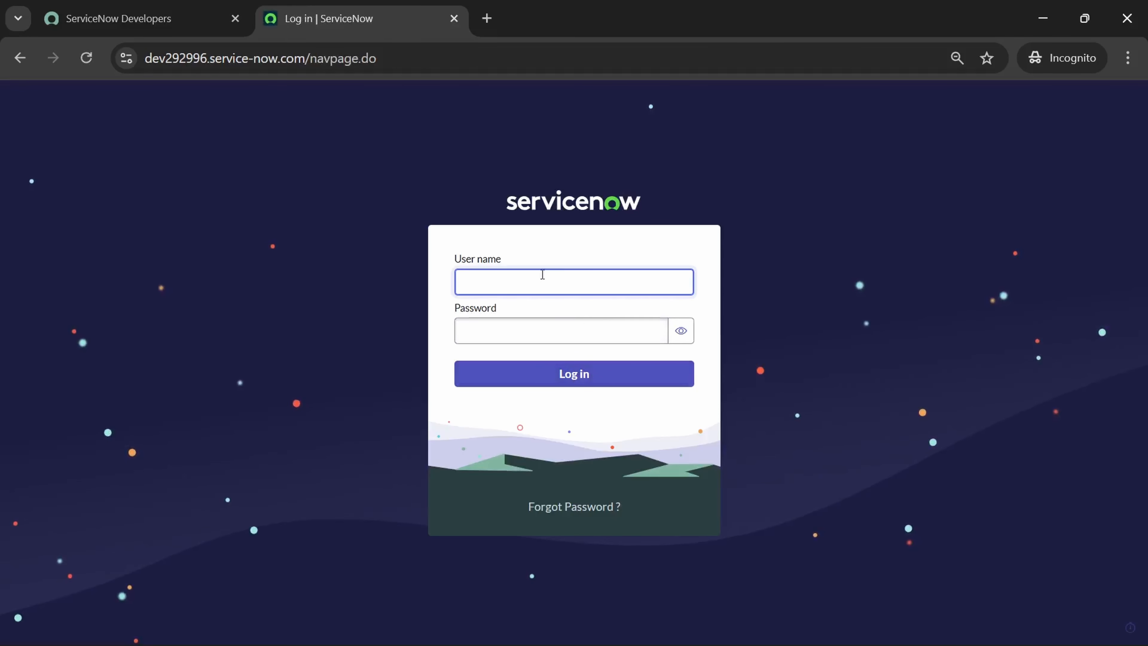
{"action": "key", "text": "ctrl+v"}
{"action": "left_click", "coordinate": [518, 333]}
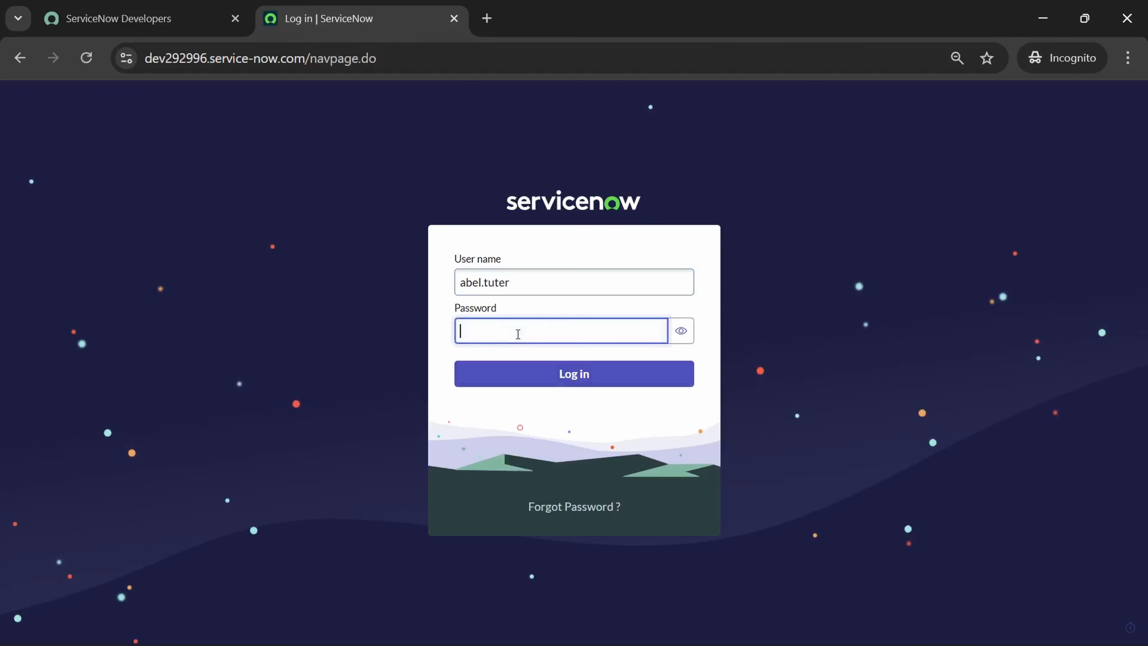
{"action": "type", "text": "*************"}
{"action": "left_click", "coordinate": [574, 373]}
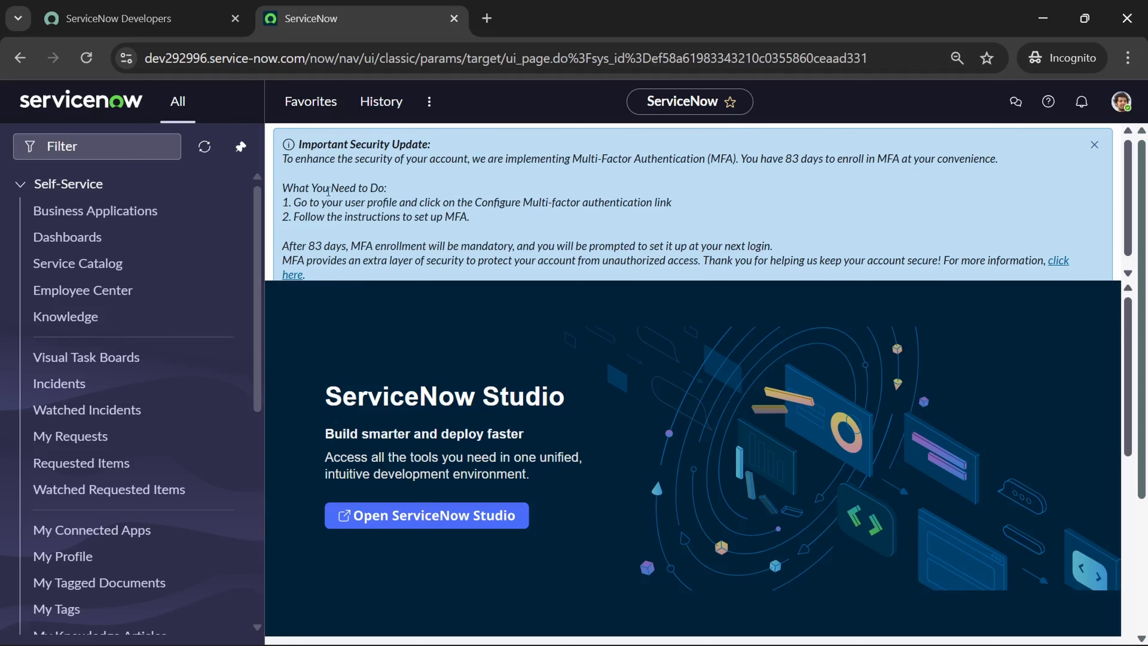
{"action": "left_click_drag", "start_coordinate": [283, 159], "coordinate": [774, 247]}
{"action": "left_click", "coordinate": [518, 333]}
{"action": "left_click_drag", "start_coordinate": [295, 203], "coordinate": [488, 202]}
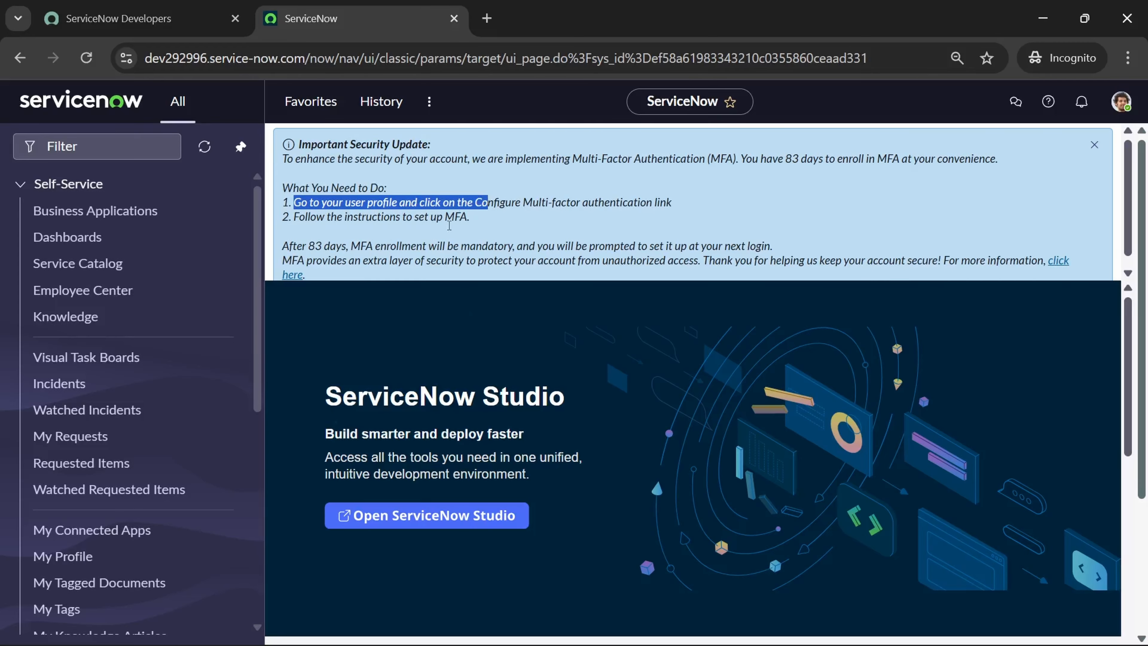
{"action": "left_click", "coordinate": [509, 206]}
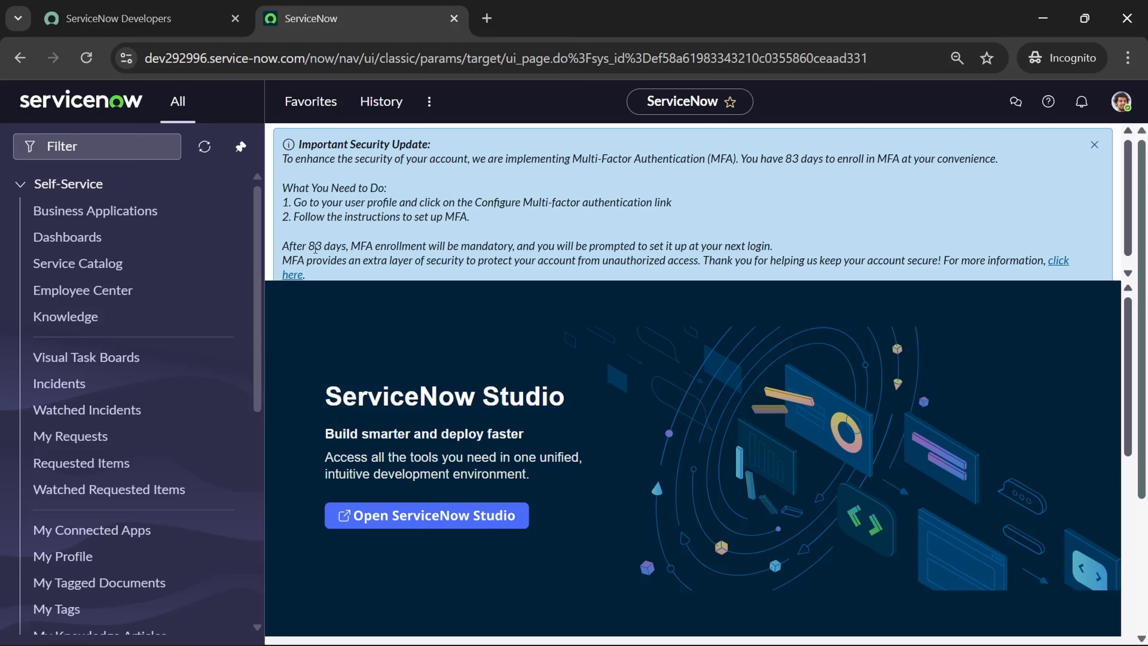
{"action": "left_click_drag", "start_coordinate": [310, 247], "coordinate": [321, 246]}
Step: Sign out of the test user and sign in as administrator, verifying with the security key PIN
{"action": "left_click", "coordinate": [1121, 102]}
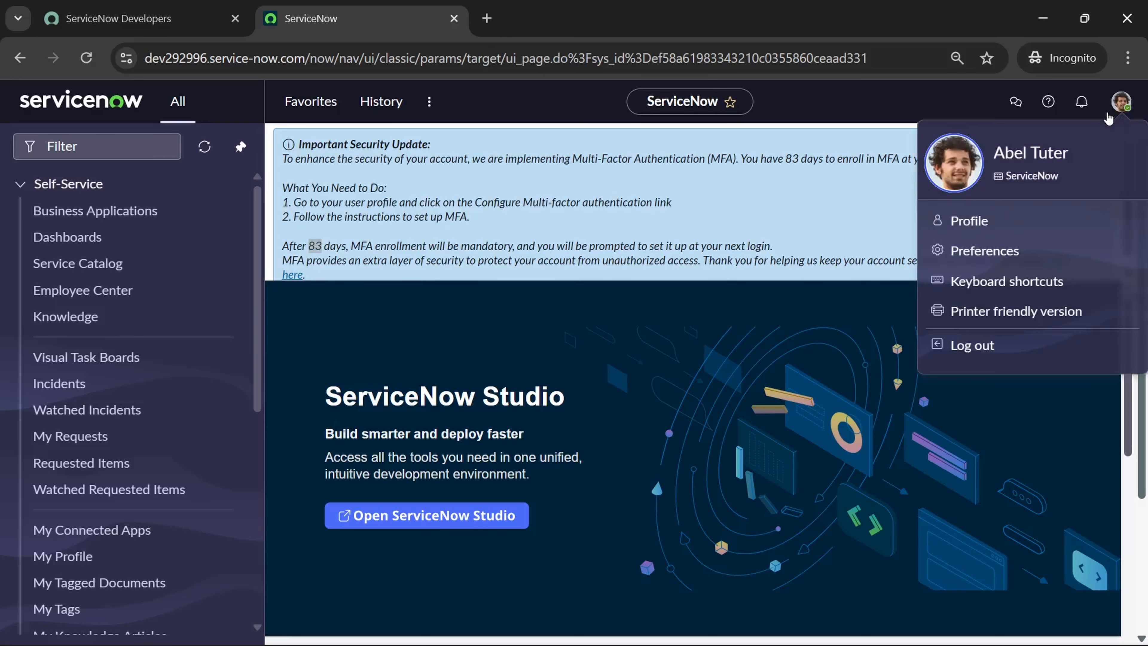
{"action": "left_click", "coordinate": [973, 346]}
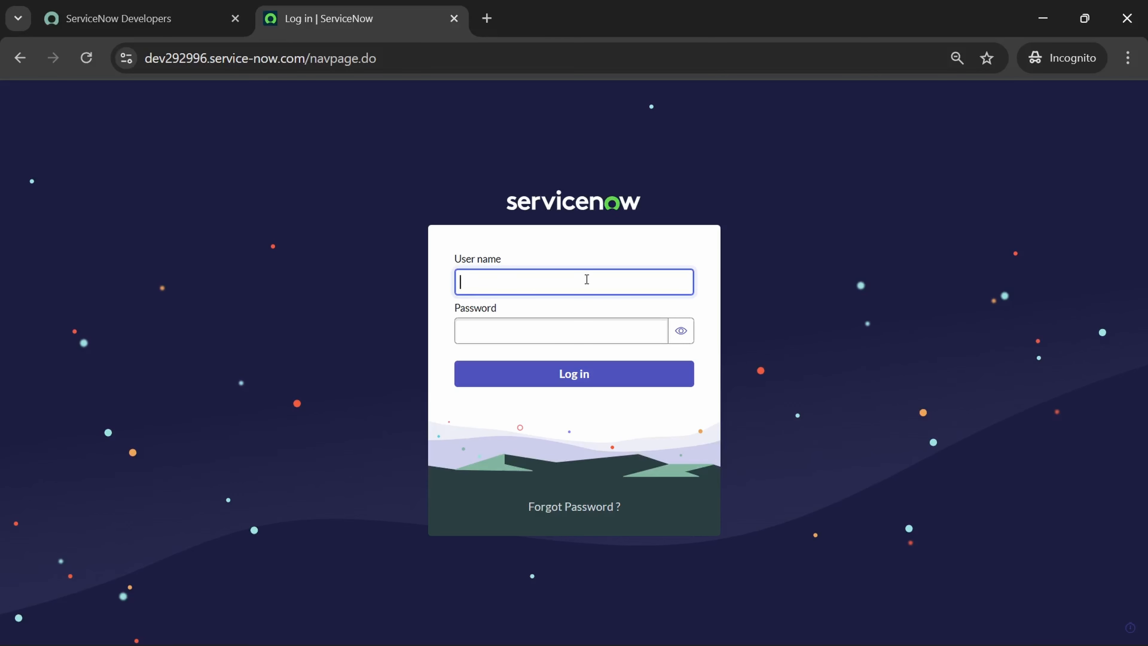
{"action": "type", "text": "admin"}
{"action": "left_click", "coordinate": [531, 331]}
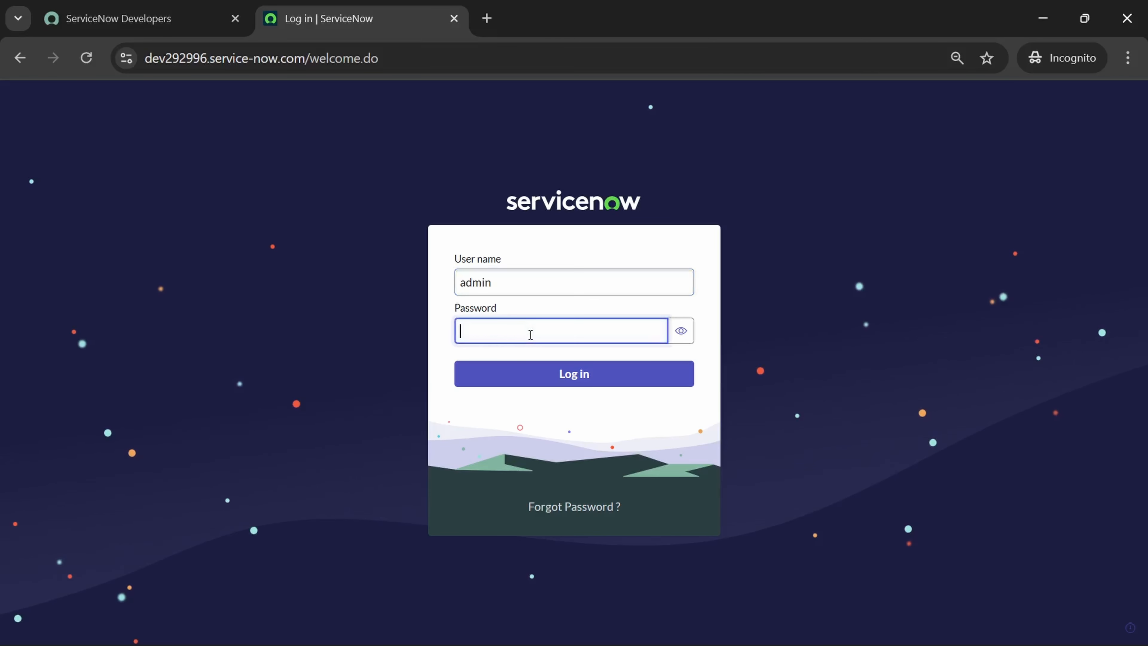
{"action": "type", "text": "************"}
{"action": "left_click", "coordinate": [589, 384]}
{"action": "left_click", "coordinate": [537, 316]}
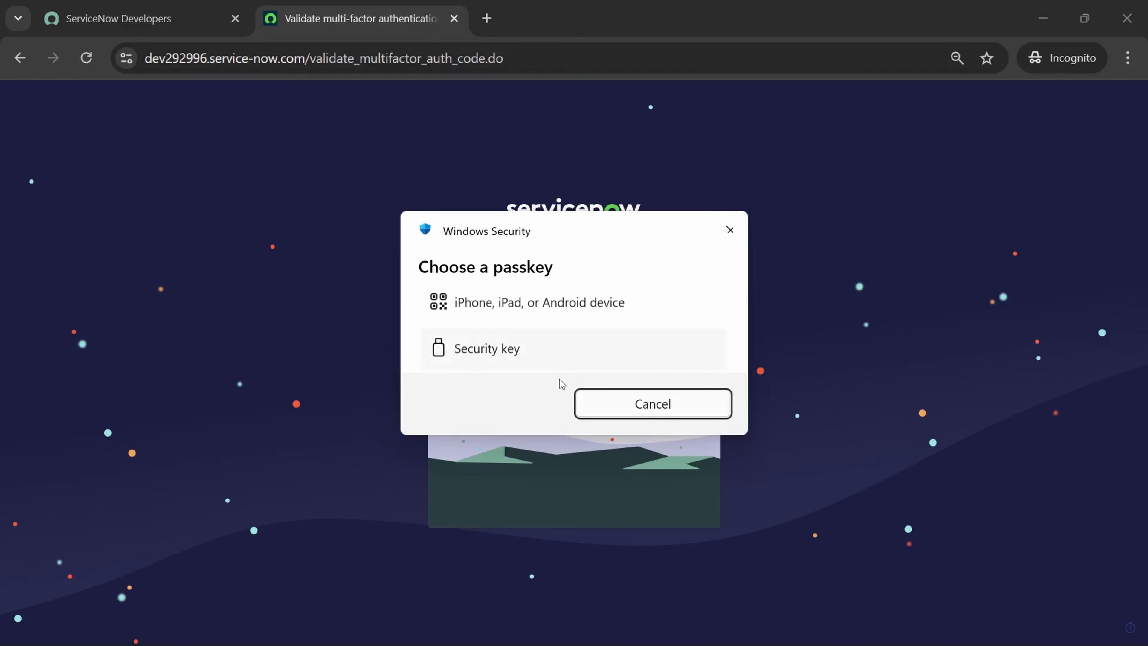
{"action": "left_click", "coordinate": [487, 360]}
{"action": "type", "text": "*******"}
{"action": "key", "text": "Return"}
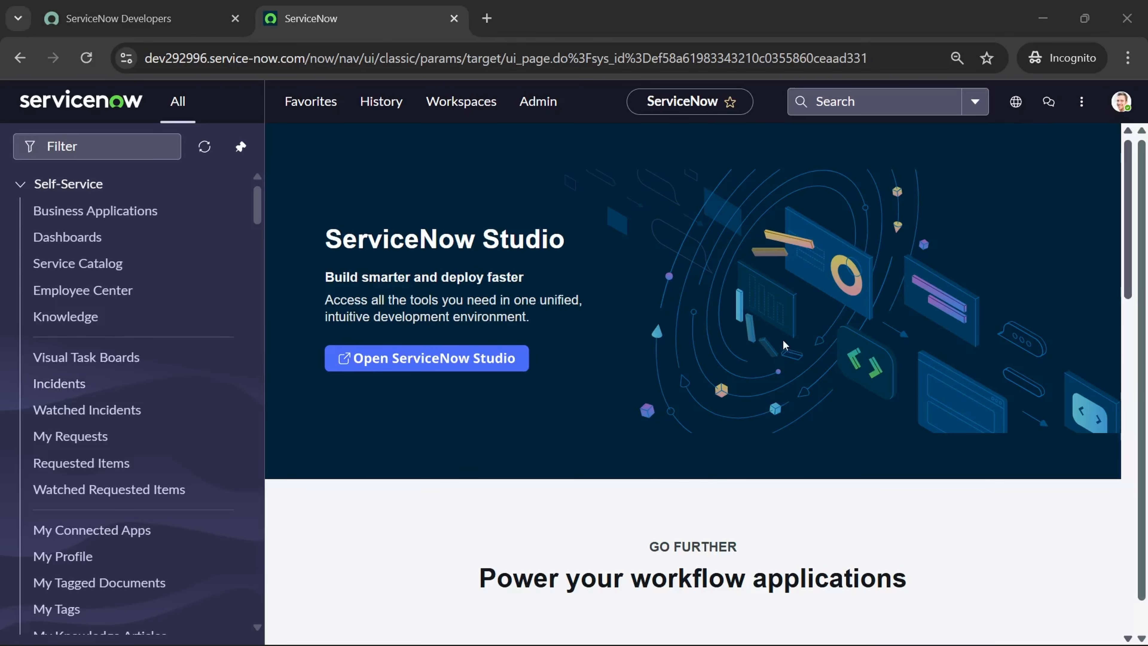
{"action": "left_click", "coordinate": [97, 147]}
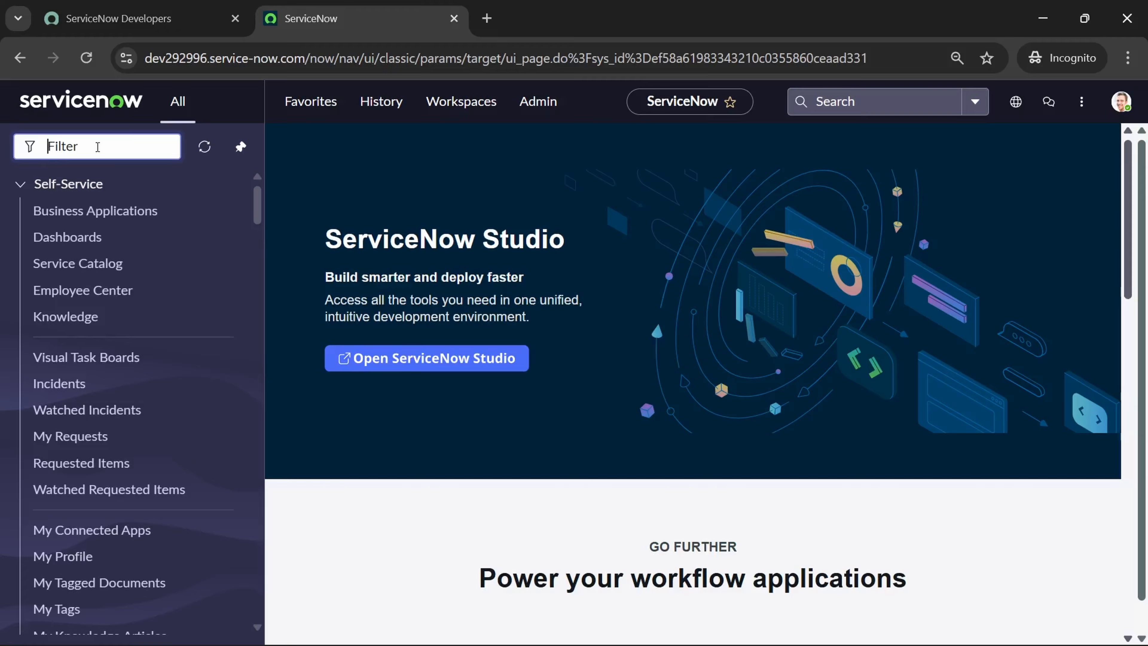
Step: Open sys_user_mfa_enforcement_info.list and view the Self Enrolled user's record in a new tab
{"action": "type", "text": "sys"}
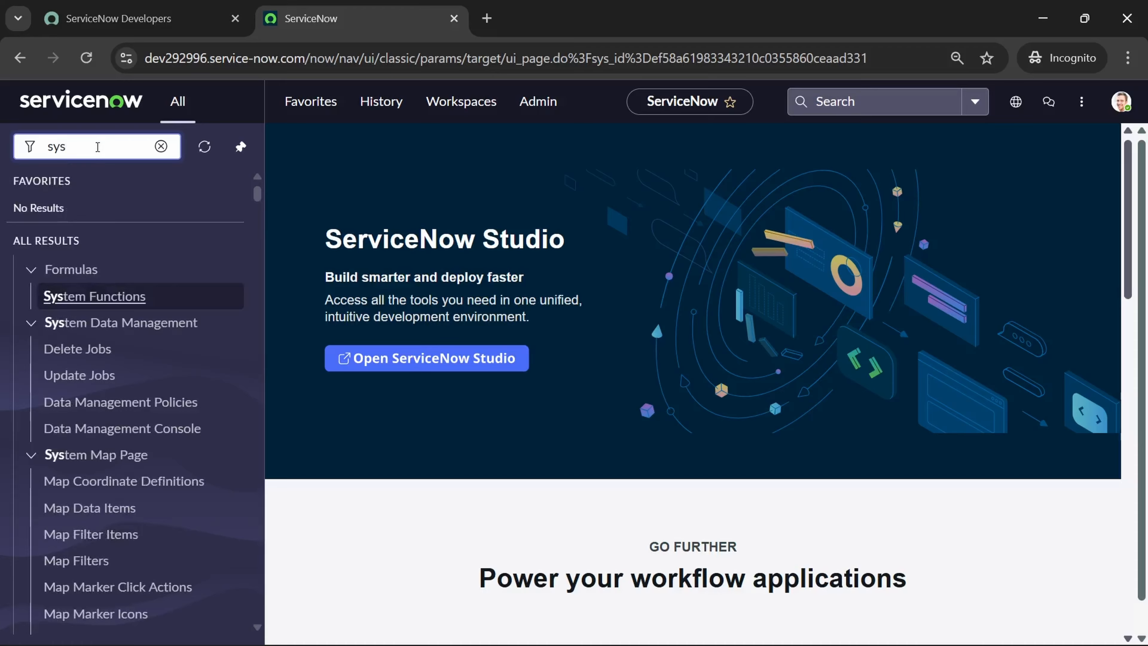
{"action": "type", "text": "_use"}
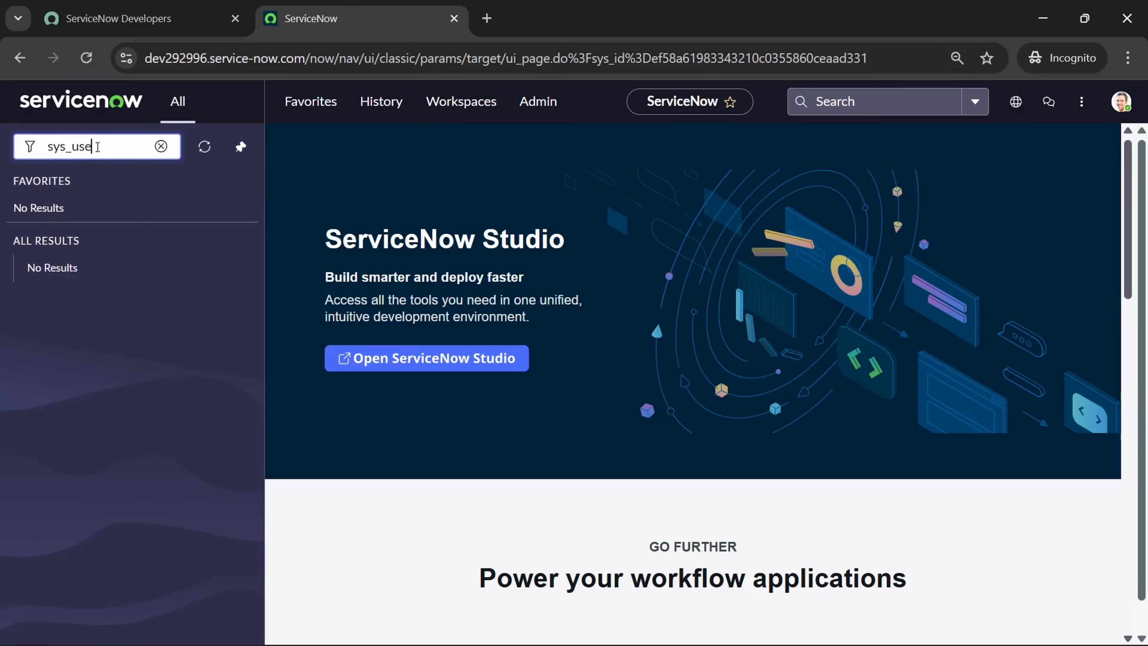
{"action": "type", "text": "r_mfa_enforcement_info"}
{"action": "type", "text": ".lis"}
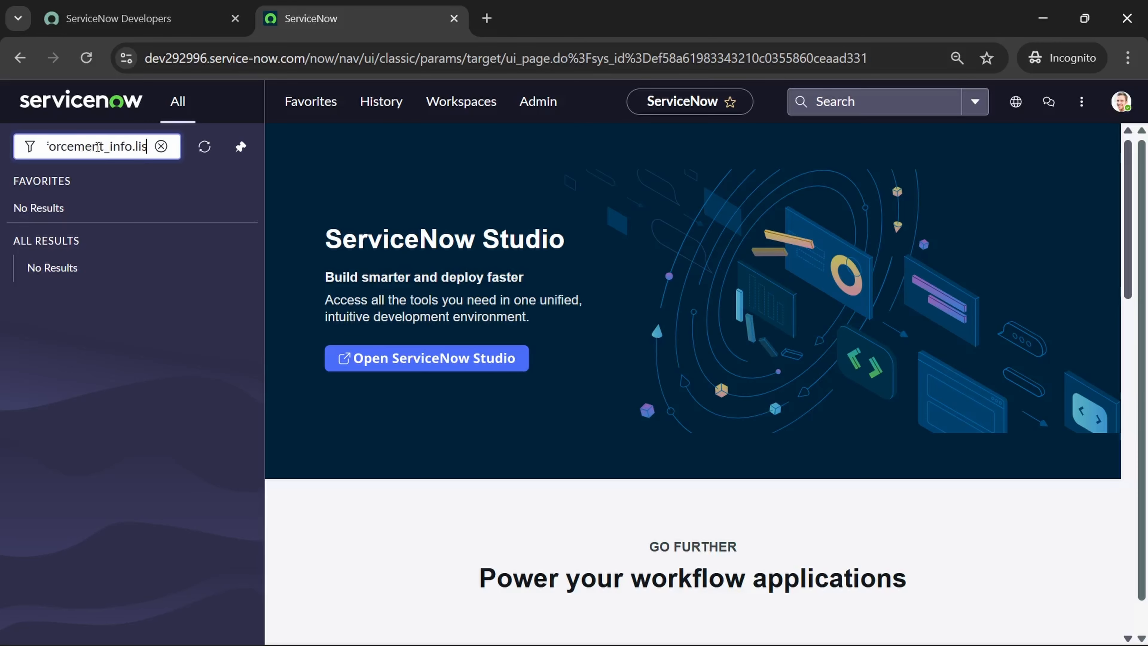
{"action": "type", "text": "t"}
{"action": "key", "text": "Return"}
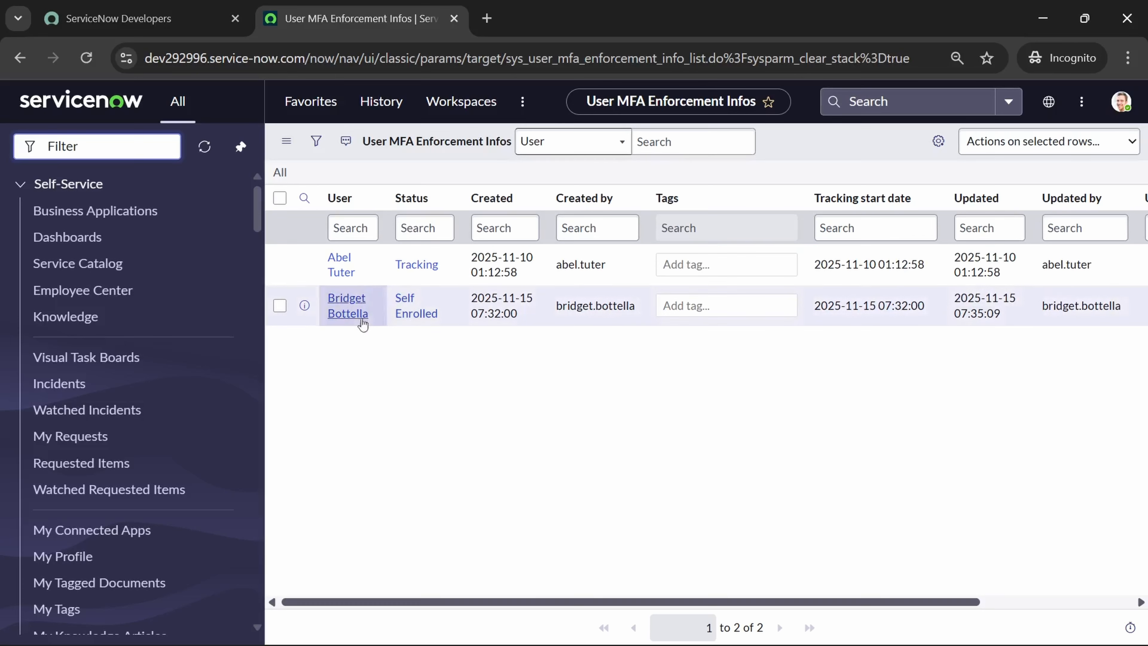
{"action": "left_click", "coordinate": [357, 313], "text": "ctrl"}
{"action": "left_click", "coordinate": [529, 27]}
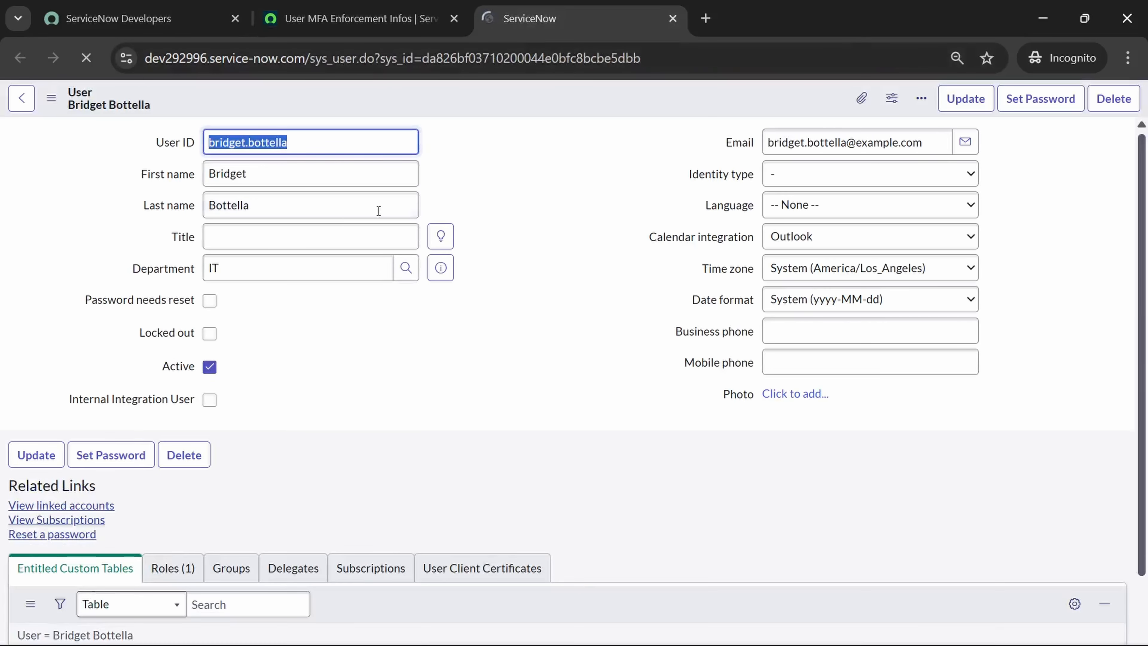
{"action": "scroll", "coordinate": [401, 360], "scroll_direction": "down", "scroll_amount": 4}
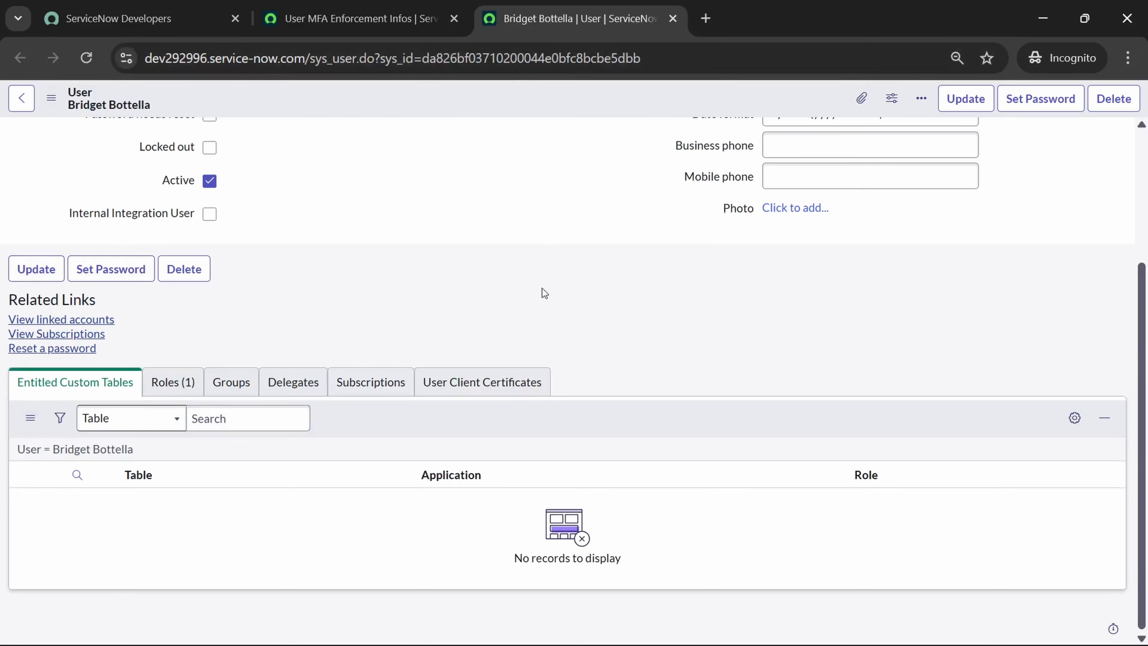
{"action": "scroll", "coordinate": [542, 288], "scroll_direction": "up", "scroll_amount": 4}
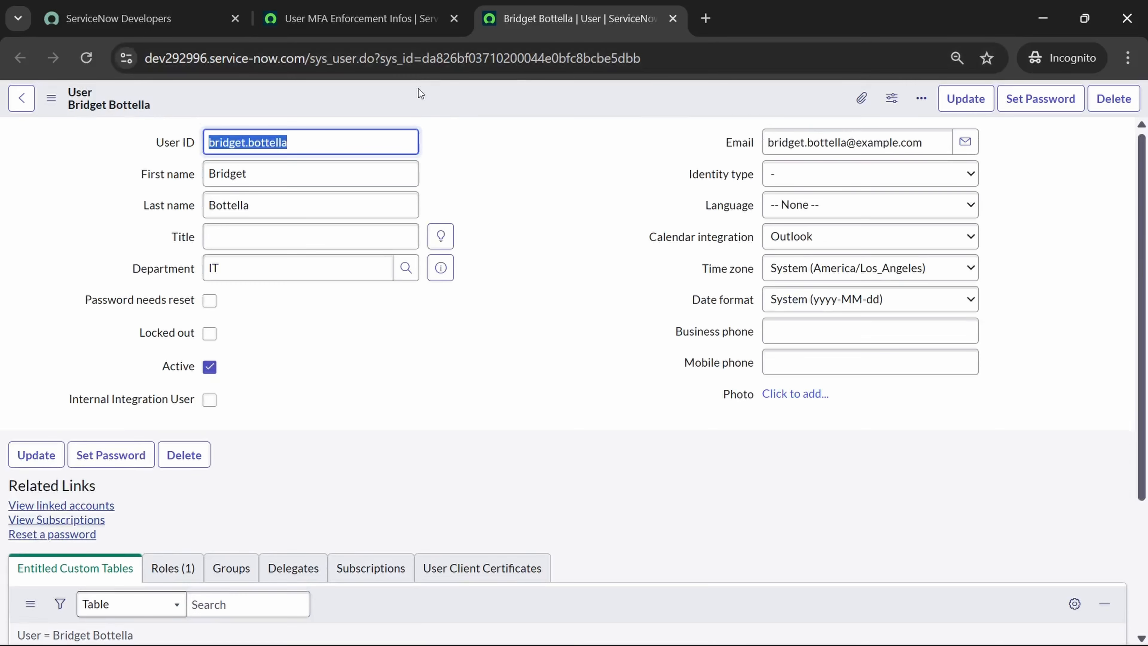
{"action": "left_click", "coordinate": [403, 21]}
{"action": "left_click", "coordinate": [1108, 108]}
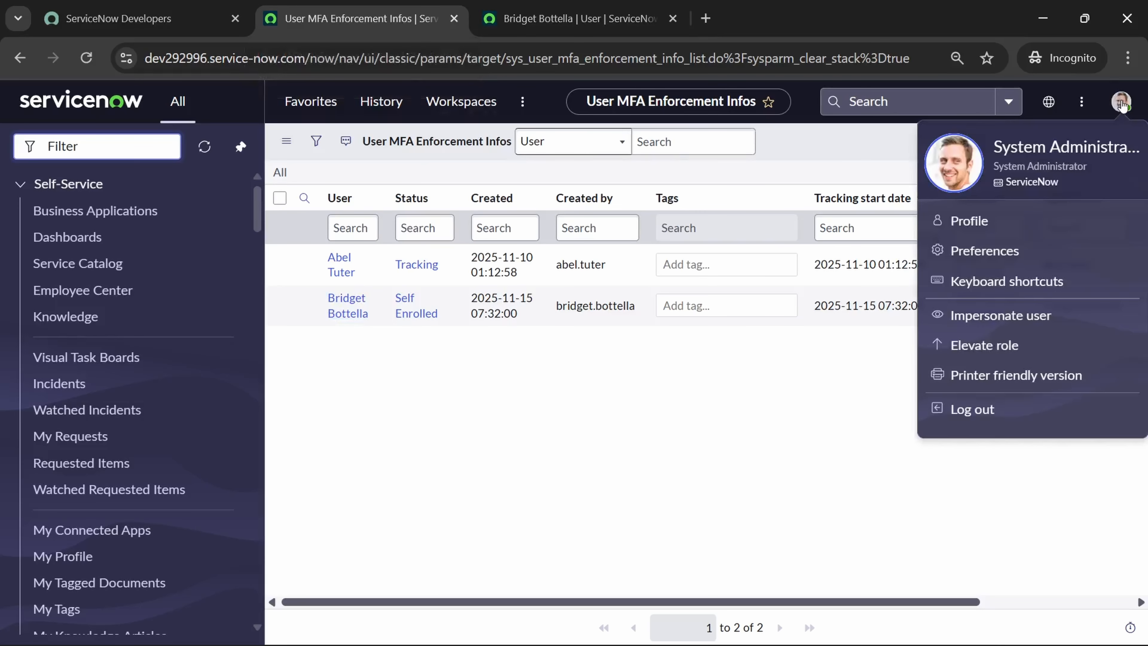
Step: Sign in as the self-enrolled test user with the 6-digit authenticator code, then sign out
{"action": "left_click", "coordinate": [992, 419]}
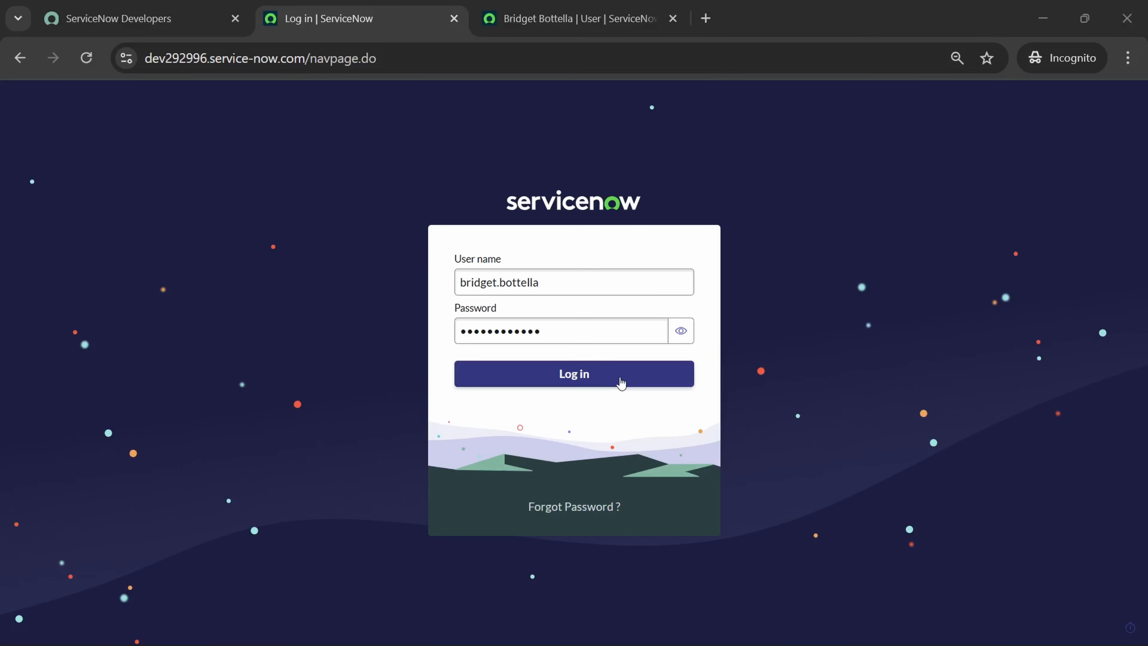
{"action": "left_click", "coordinate": [621, 382]}
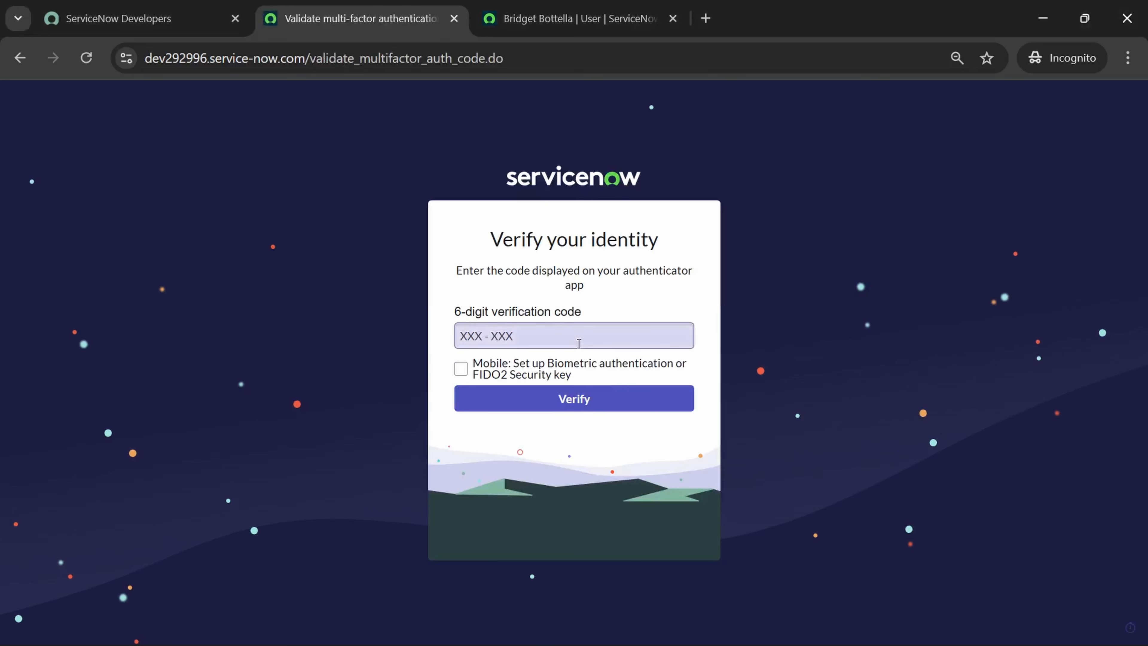
{"action": "left_click", "coordinate": [577, 339]}
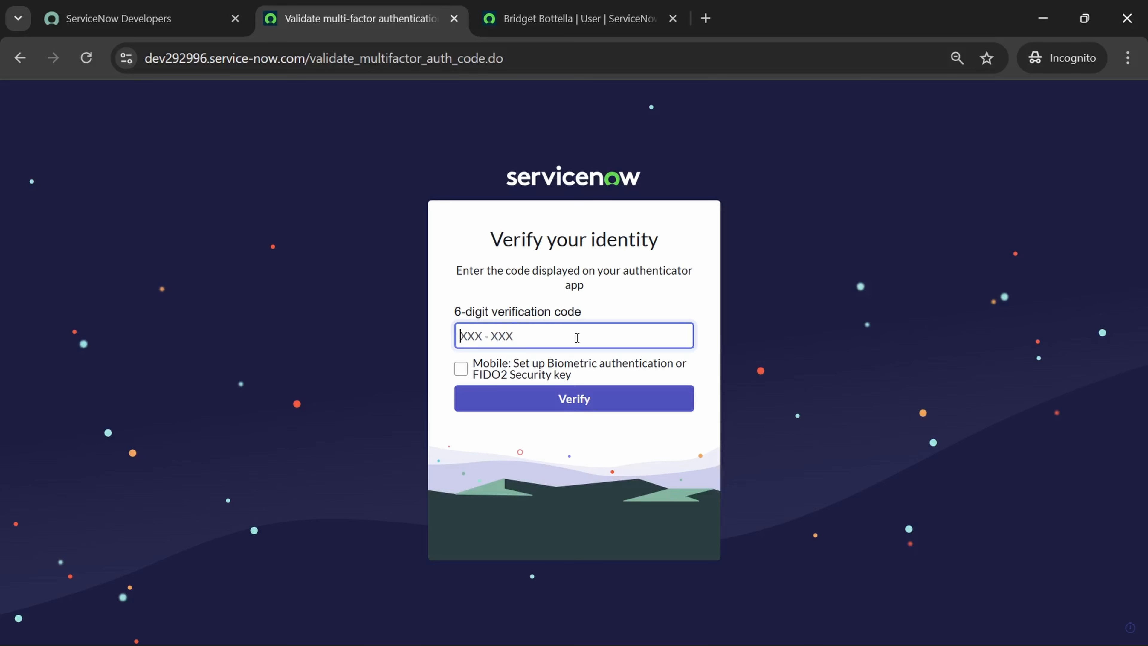
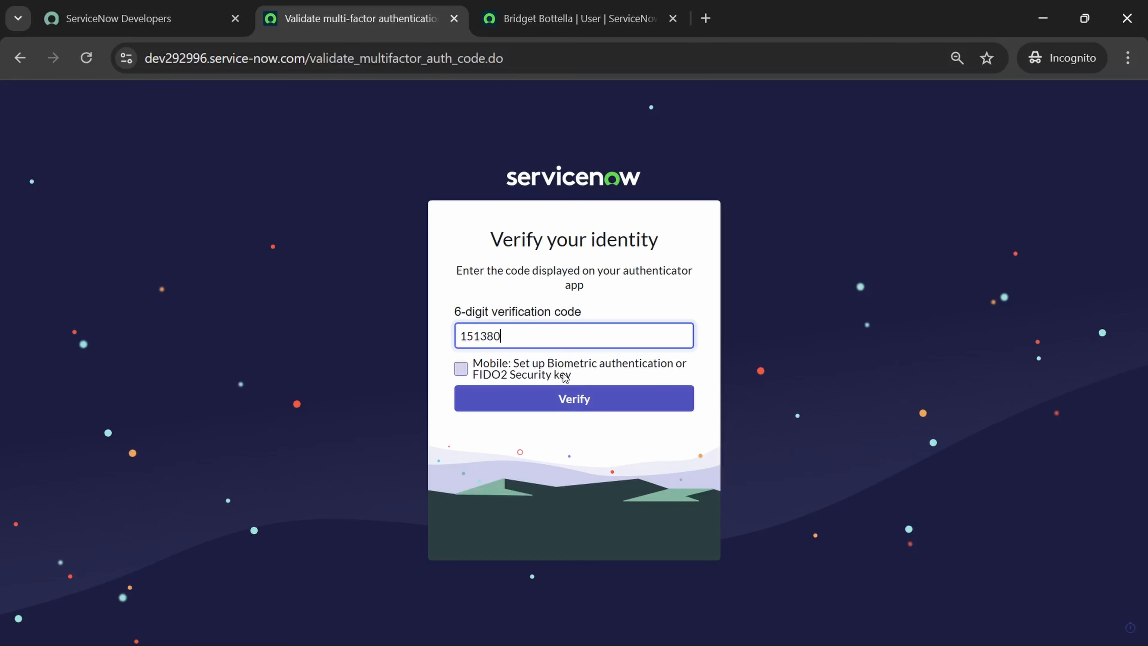
{"action": "left_click", "coordinate": [562, 398]}
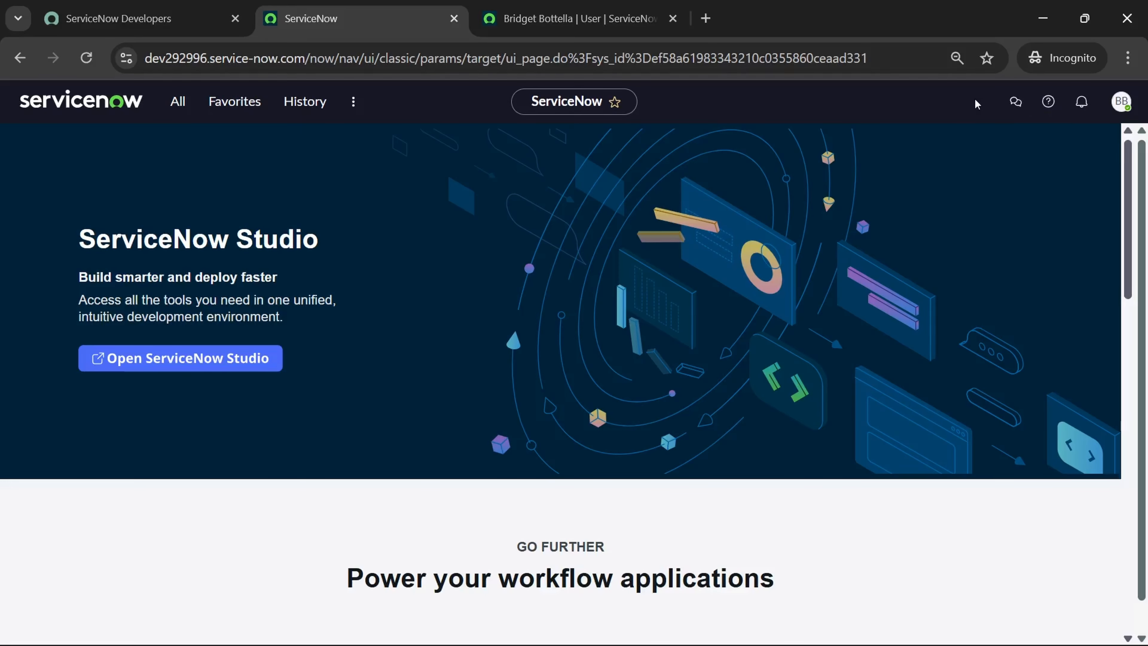
{"action": "left_click", "coordinate": [1121, 108]}
{"action": "left_click", "coordinate": [996, 354]}
Step: Pass the FIDO2 security-key check with the key's PIN to reach the admin home page
{"action": "type", "text": "admi"}
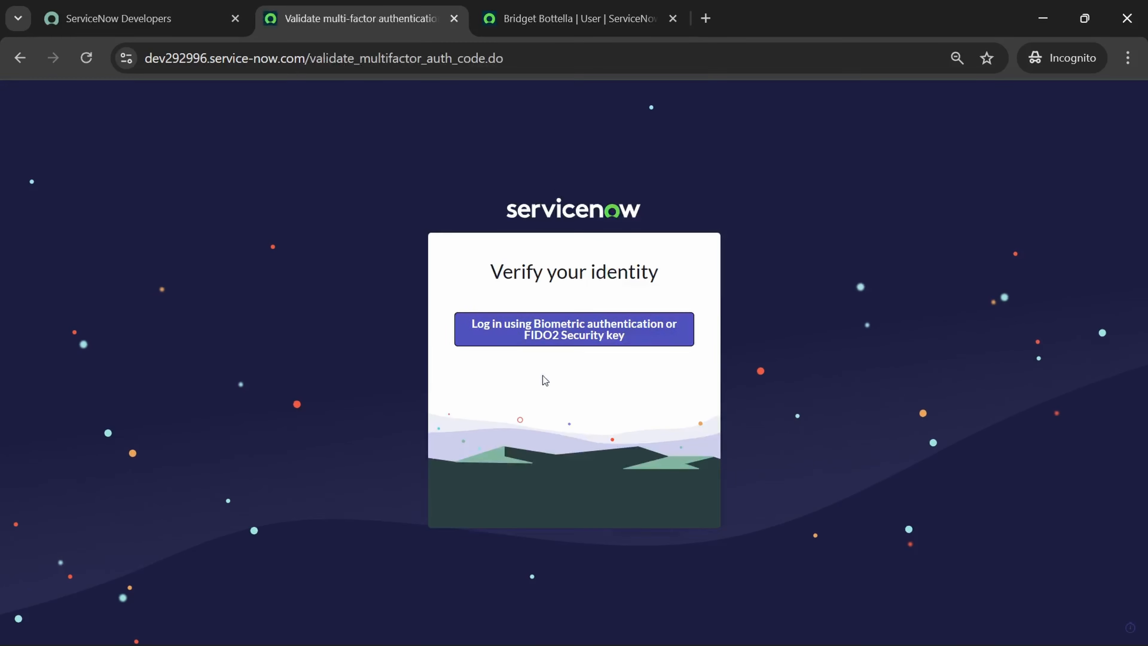
{"action": "left_click", "coordinate": [533, 334]}
{"action": "left_click", "coordinate": [514, 354]}
{"action": "type", "text": "****"}
{"action": "left_click", "coordinate": [497, 507]}
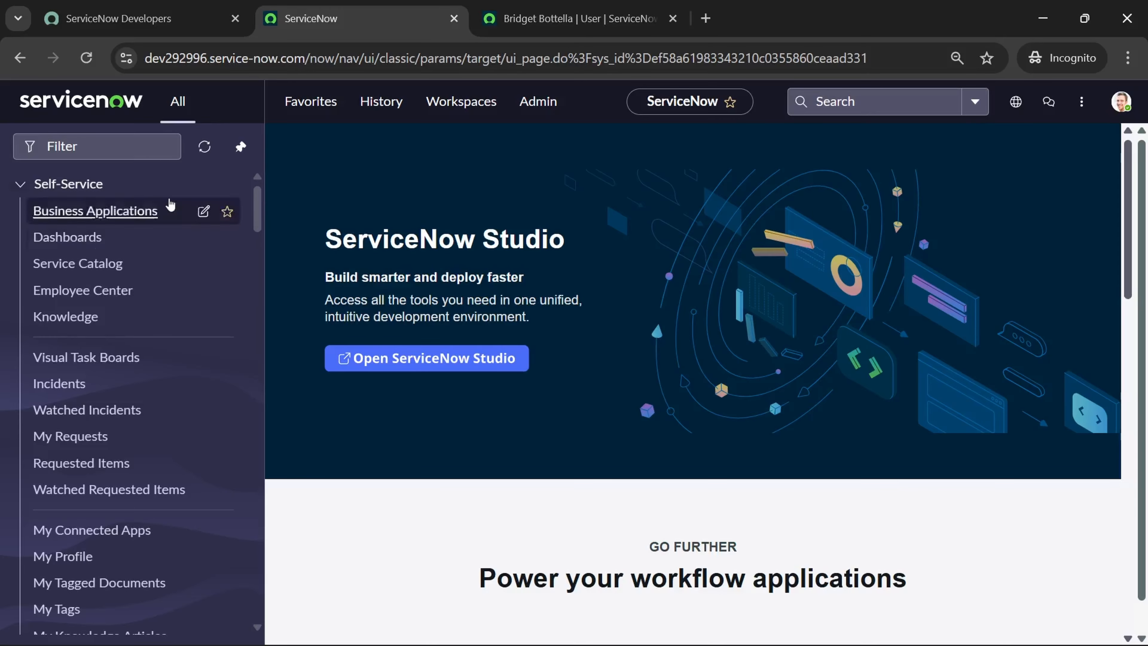
Step: Open the glide.authenticate.multifactor.disable.reason property from the 'sys_' navigator filter
{"action": "left_click", "coordinate": [127, 144]}
{"action": "type", "text": "sys_"}
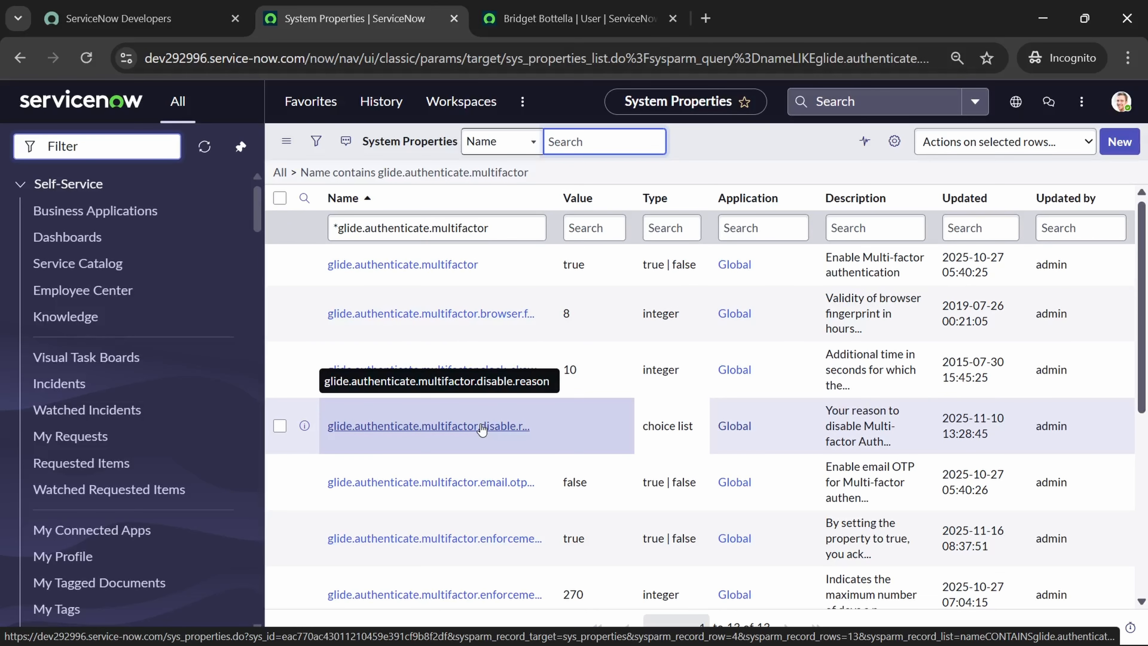
{"action": "left_click", "coordinate": [482, 429], "text": "ctrl"}
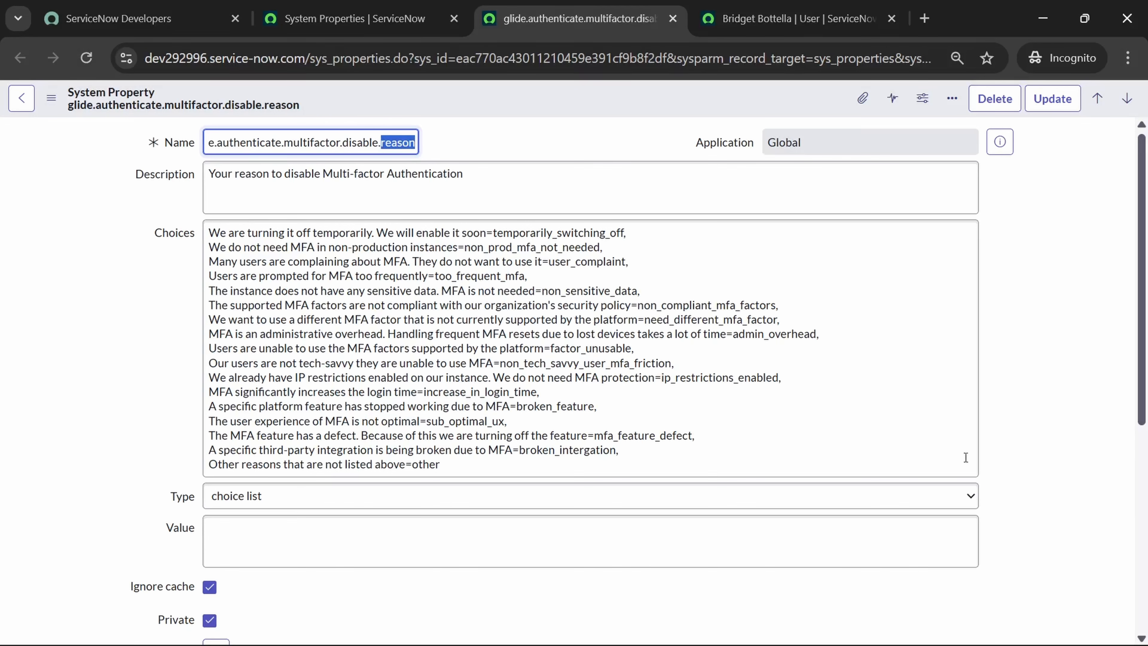
Step: Open the property's MultifactorAuthDisable category from its Categories list
{"action": "left_click", "coordinate": [1045, 427]}
{"action": "scroll", "coordinate": [1047, 427], "scroll_direction": "down", "scroll_amount": 5}
{"action": "scroll", "coordinate": [1046, 425], "scroll_direction": "up", "scroll_amount": 2}
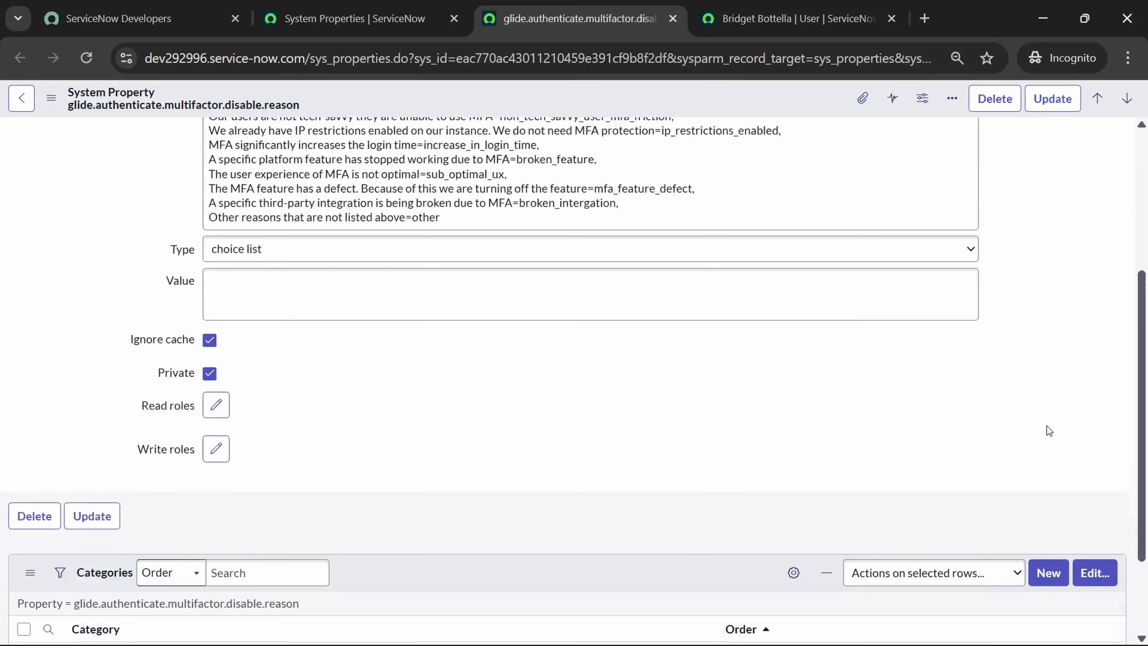
{"action": "scroll", "coordinate": [1047, 424], "scroll_direction": "down", "scroll_amount": 3}
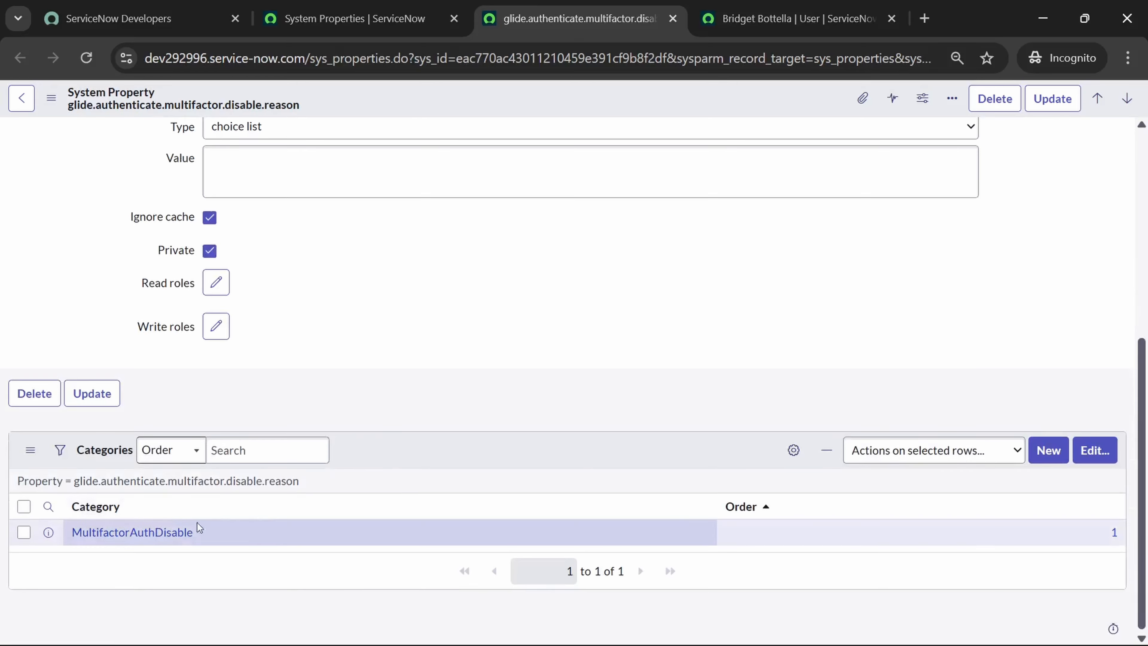
{"action": "left_click", "coordinate": [132, 532]}
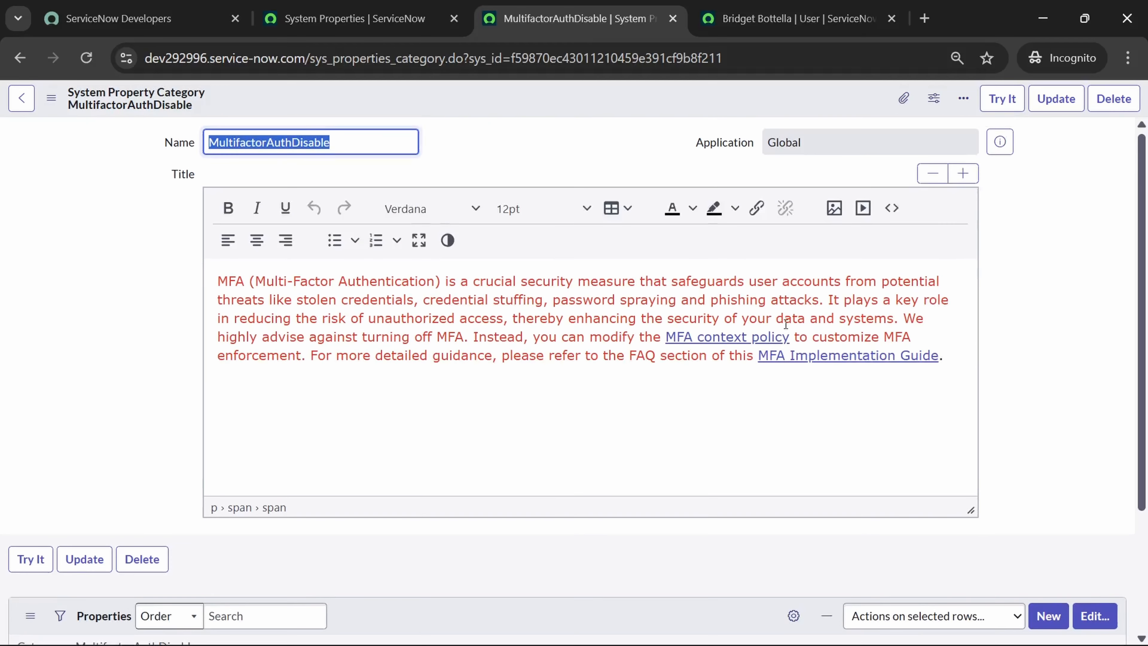
Step: In Try It, save 'We are turning it off temporarily. We will enable it soon' as the disable reason
{"action": "left_click", "coordinate": [1002, 98]}
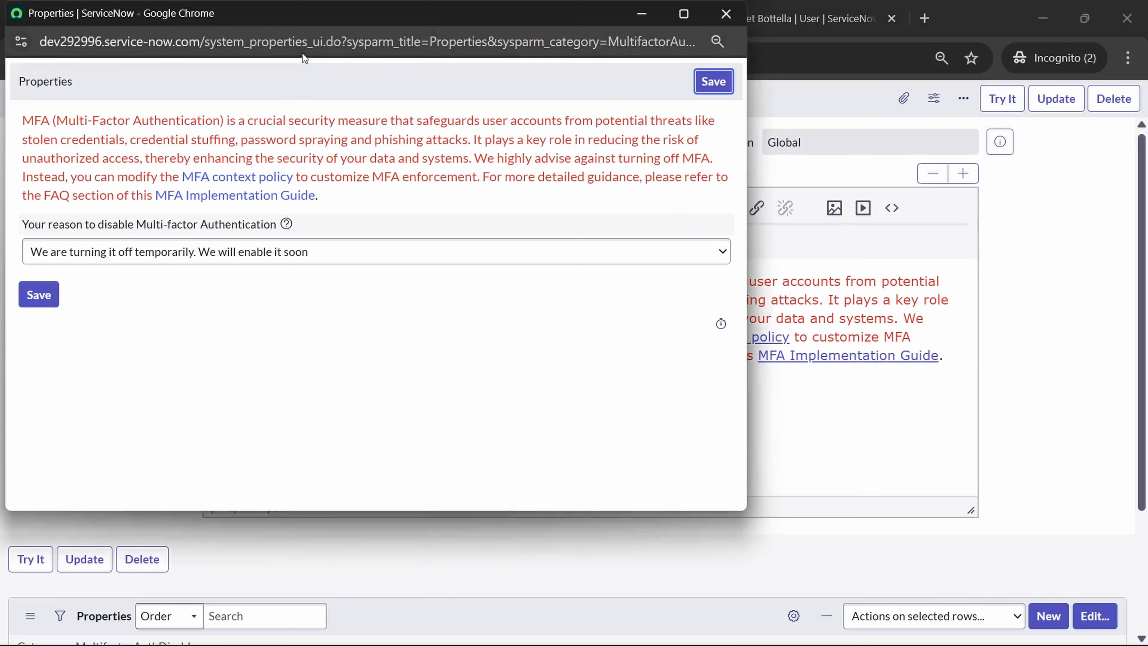
{"action": "left_click_drag", "start_coordinate": [301, 13], "coordinate": [411, 72]}
{"action": "left_click", "coordinate": [369, 311]}
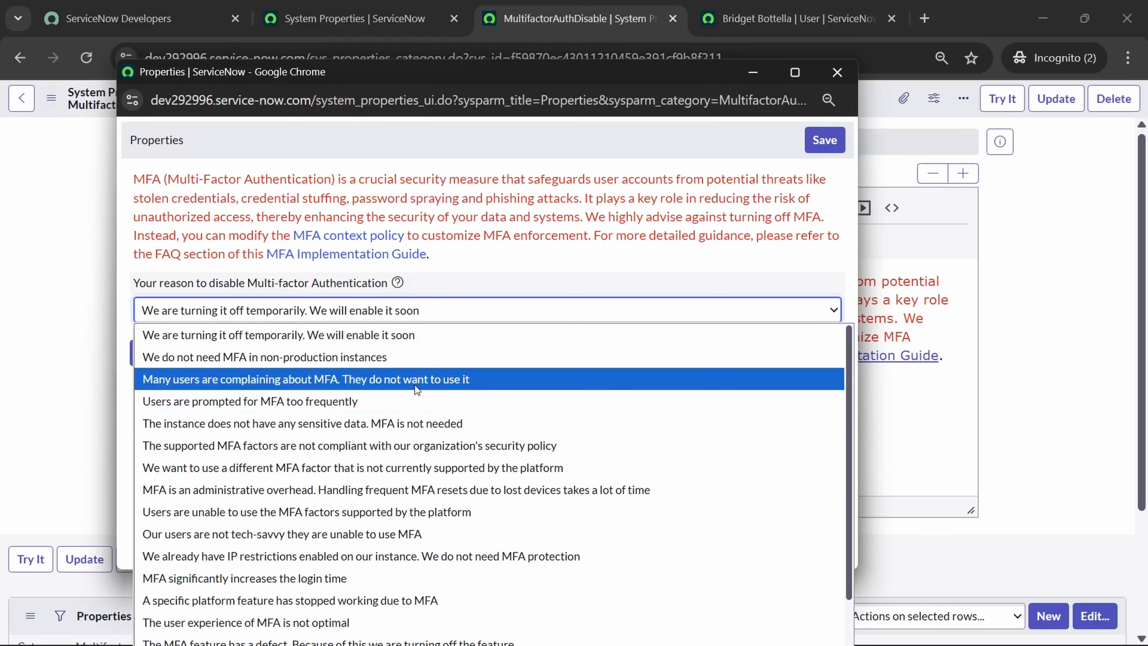
{"action": "left_click", "coordinate": [402, 342]}
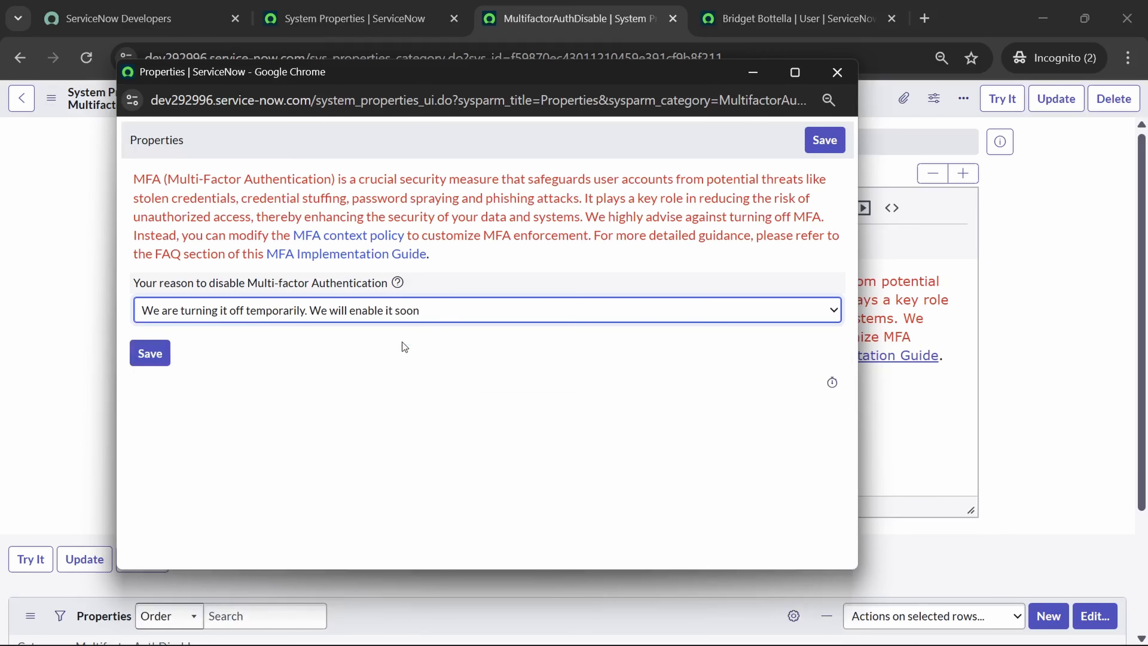
{"action": "left_click", "coordinate": [150, 353]}
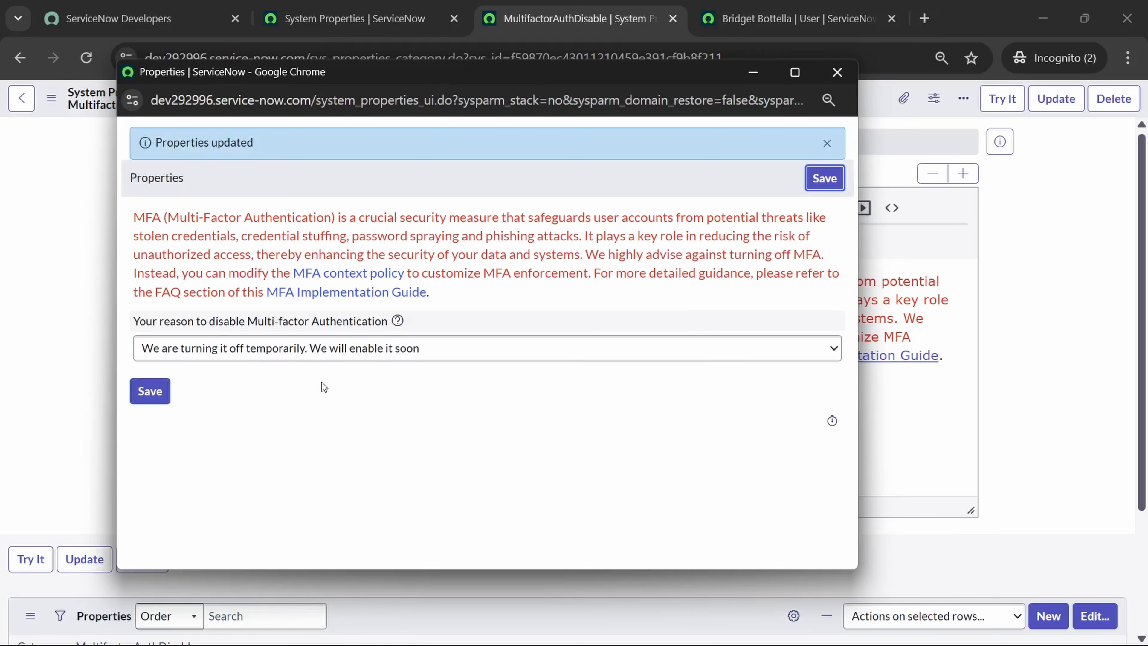
{"action": "left_click", "coordinate": [837, 73]}
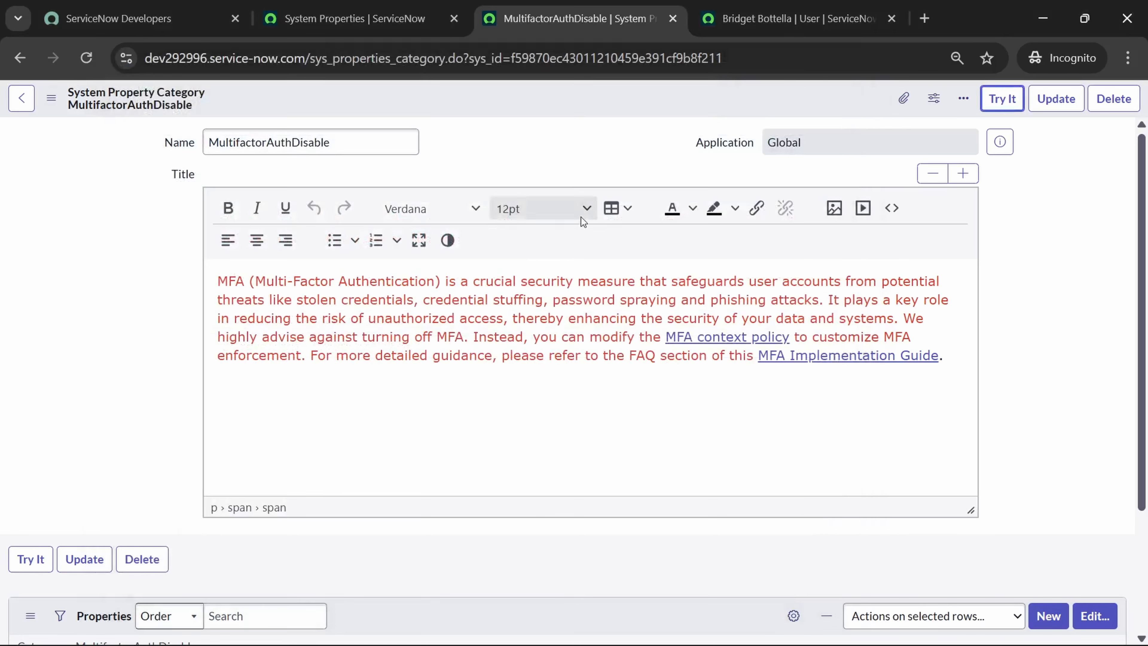
Step: Close the category tab and go via the 'Multi' filter to Multi-factor Criteria > MFA Context
{"action": "left_click", "coordinate": [673, 18]}
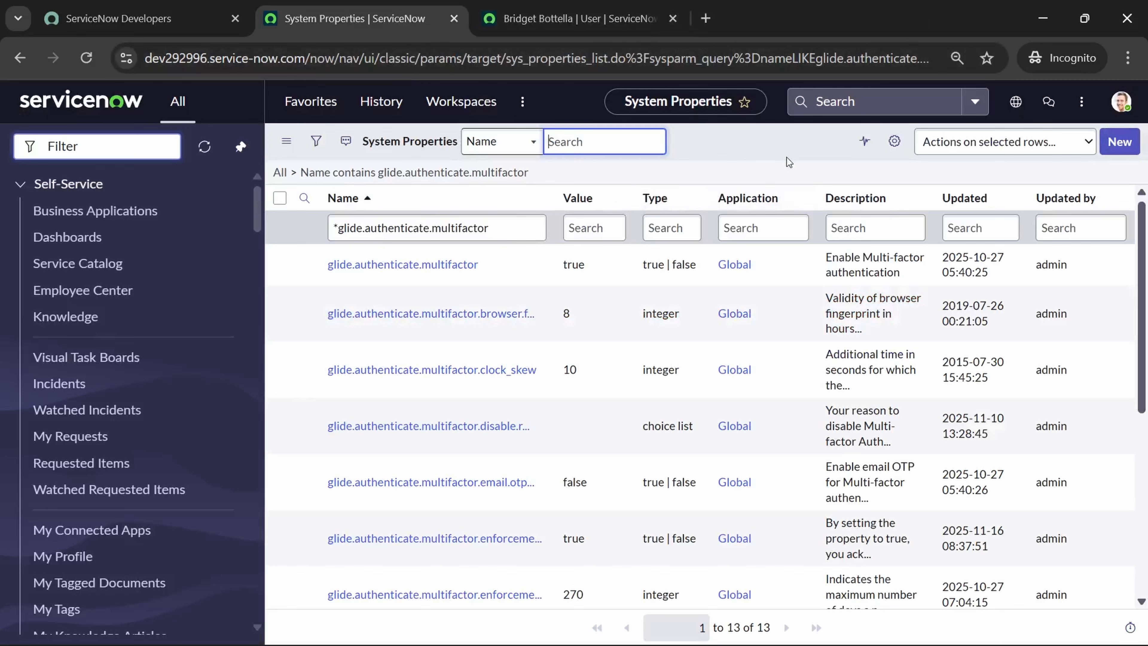
{"action": "left_click", "coordinate": [111, 147]}
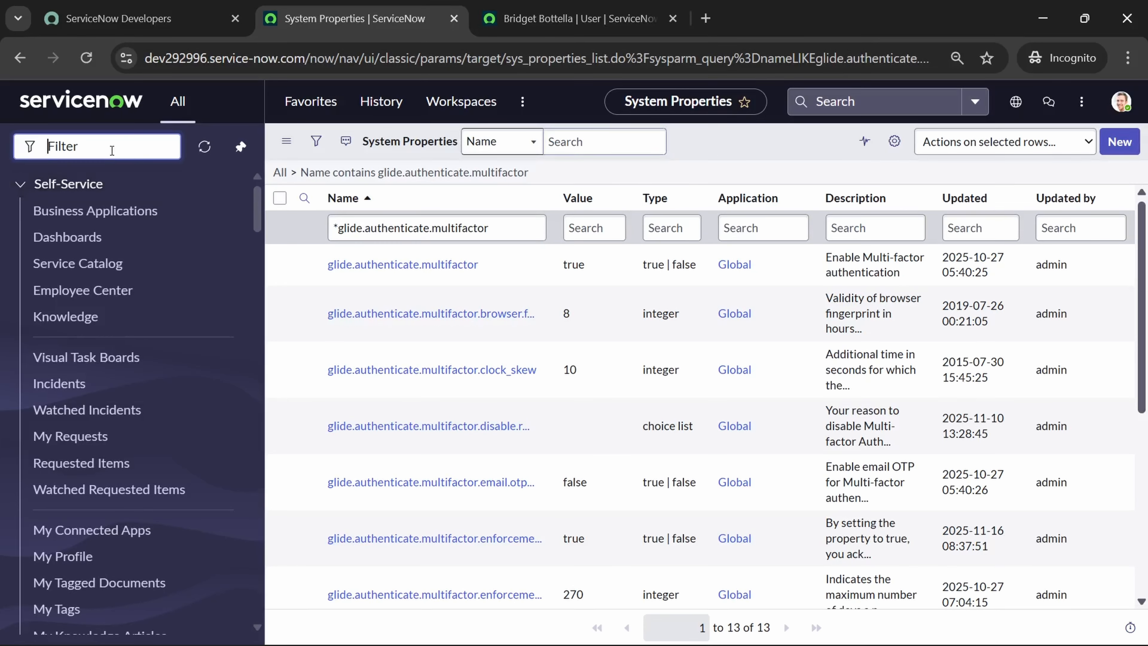
{"action": "type", "text": "Multi"}
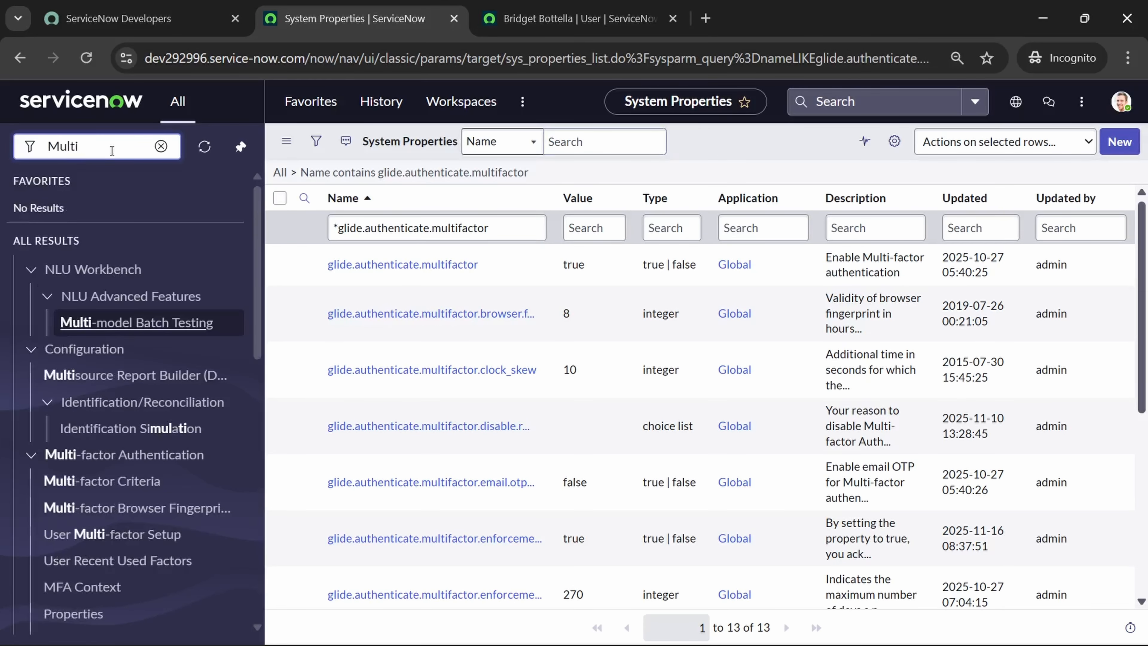
{"action": "scroll", "coordinate": [198, 386], "scroll_direction": "down", "scroll_amount": 5}
{"action": "left_click", "coordinate": [73, 337]}
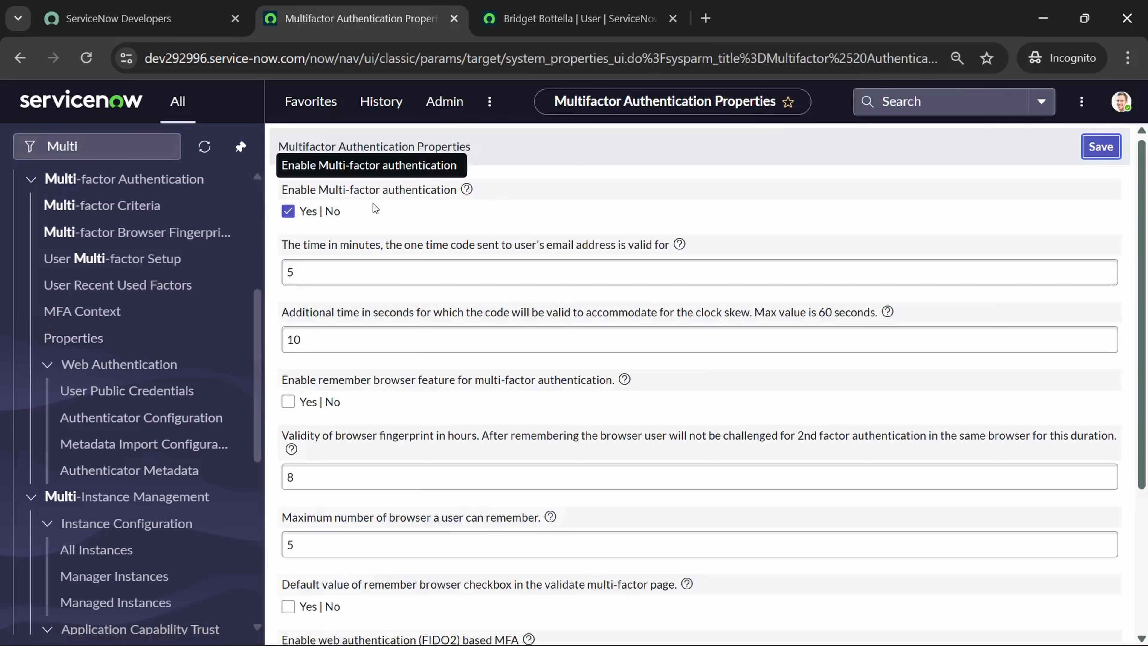
{"action": "scroll", "coordinate": [322, 218], "scroll_direction": "down", "scroll_amount": 4}
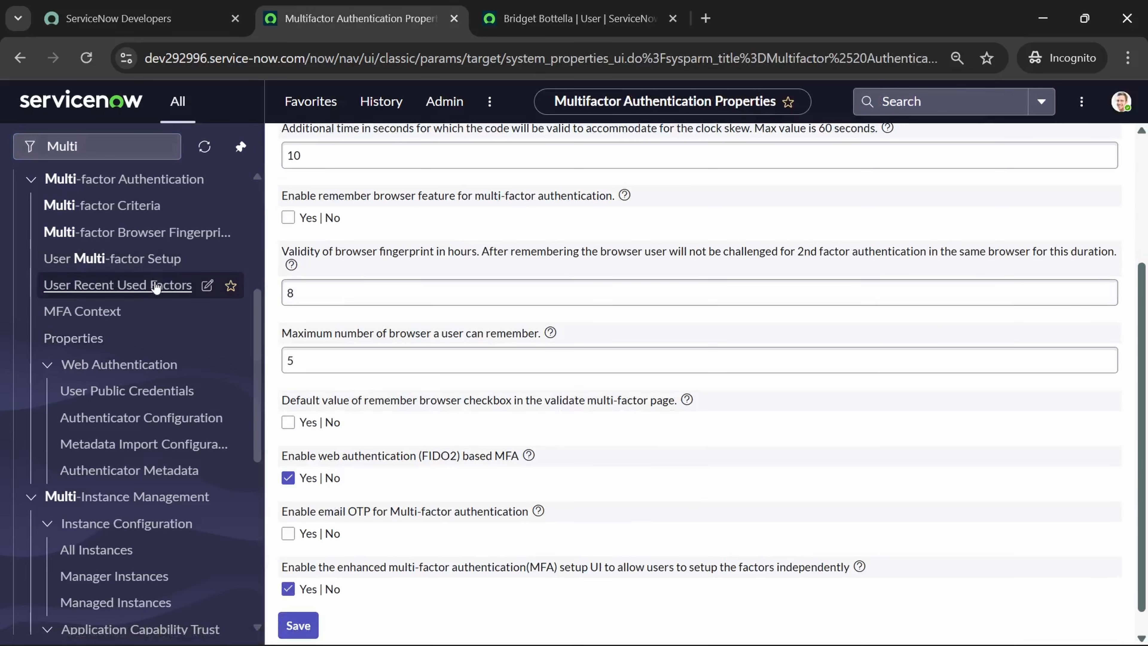
{"action": "left_click", "coordinate": [133, 211]}
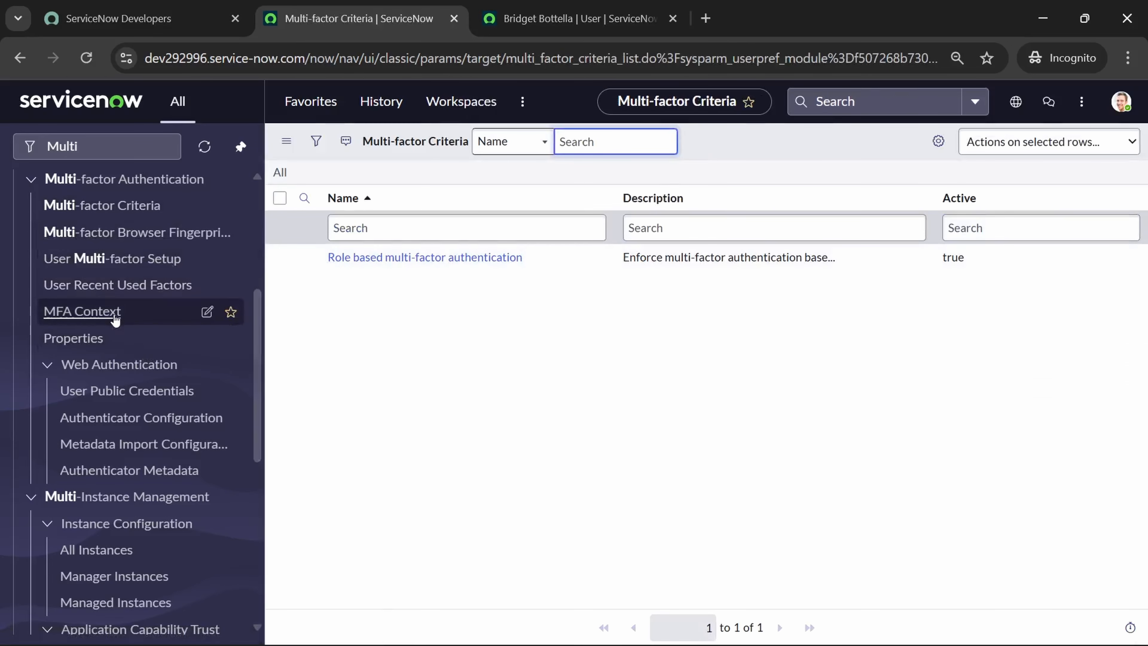
{"action": "left_click", "coordinate": [91, 311]}
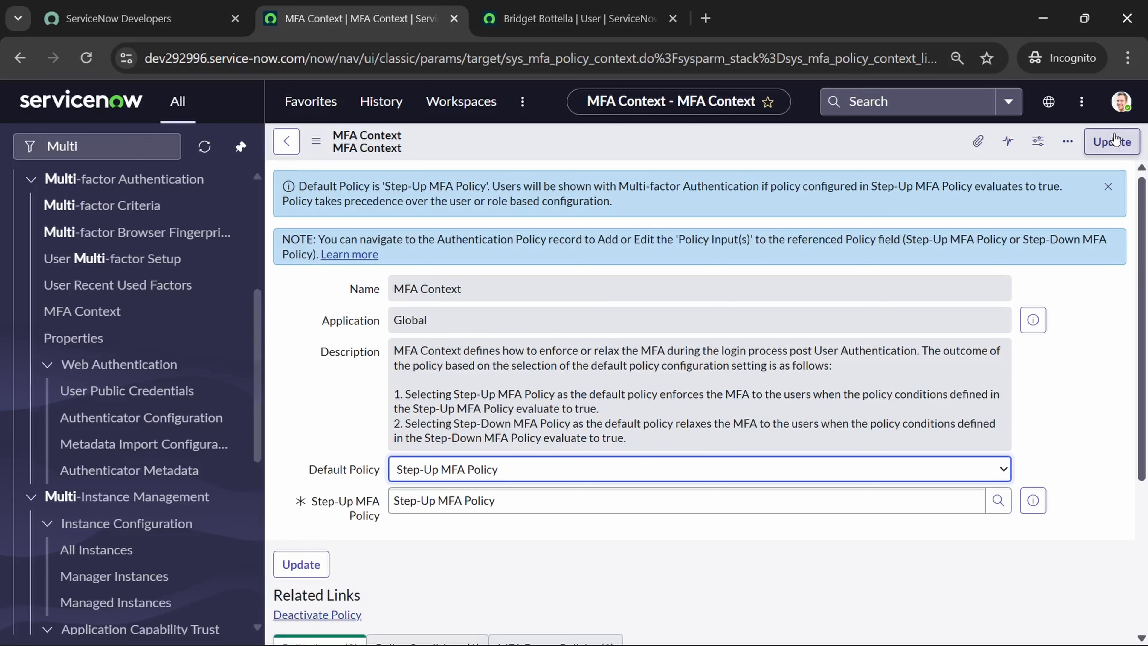
Step: Log out and log back in with the admin user name and password
{"action": "left_click", "coordinate": [1121, 101]}
{"action": "left_click", "coordinate": [963, 419]}
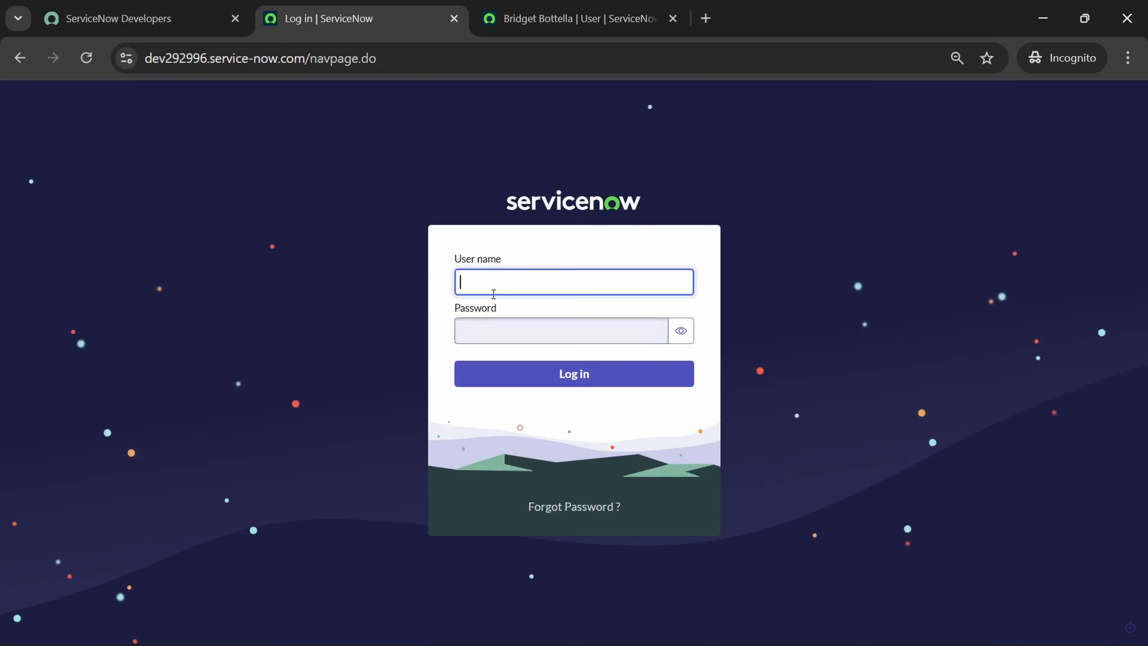
{"action": "type", "text": "admin"}
{"action": "key", "text": "Tab"}
{"action": "key", "text": "ctrl+v"}
{"action": "left_click", "coordinate": [515, 378]}
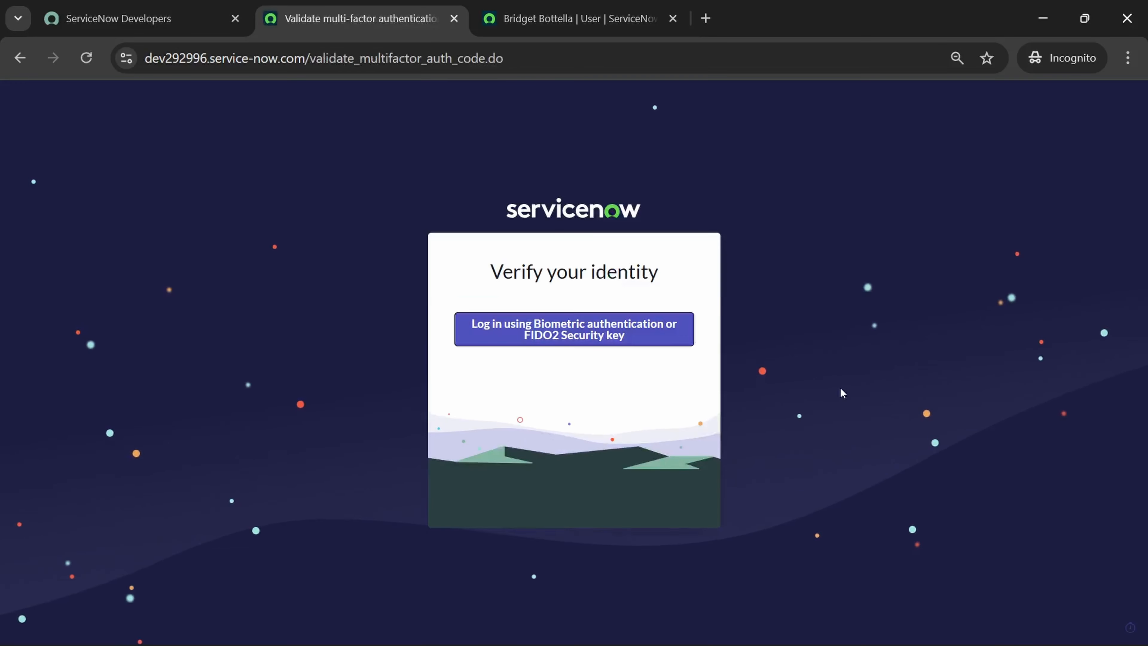
Step: Pass the FIDO2 security-key check with the key's PIN to reach the home page
{"action": "left_click", "coordinate": [642, 338]}
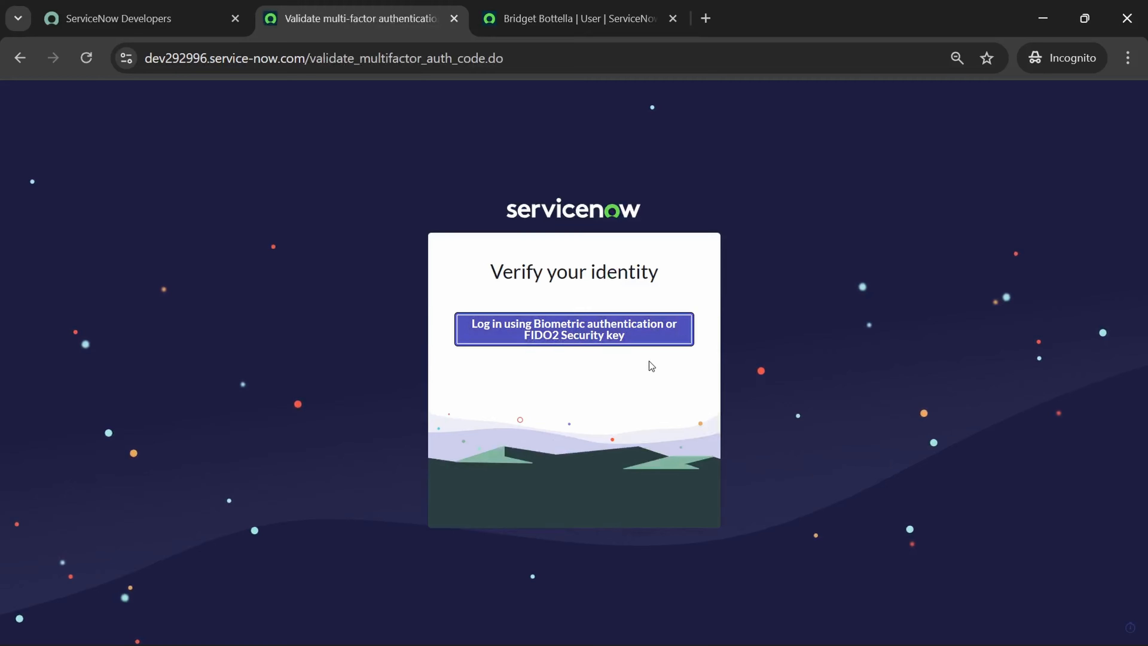
{"action": "left_click", "coordinate": [502, 357]}
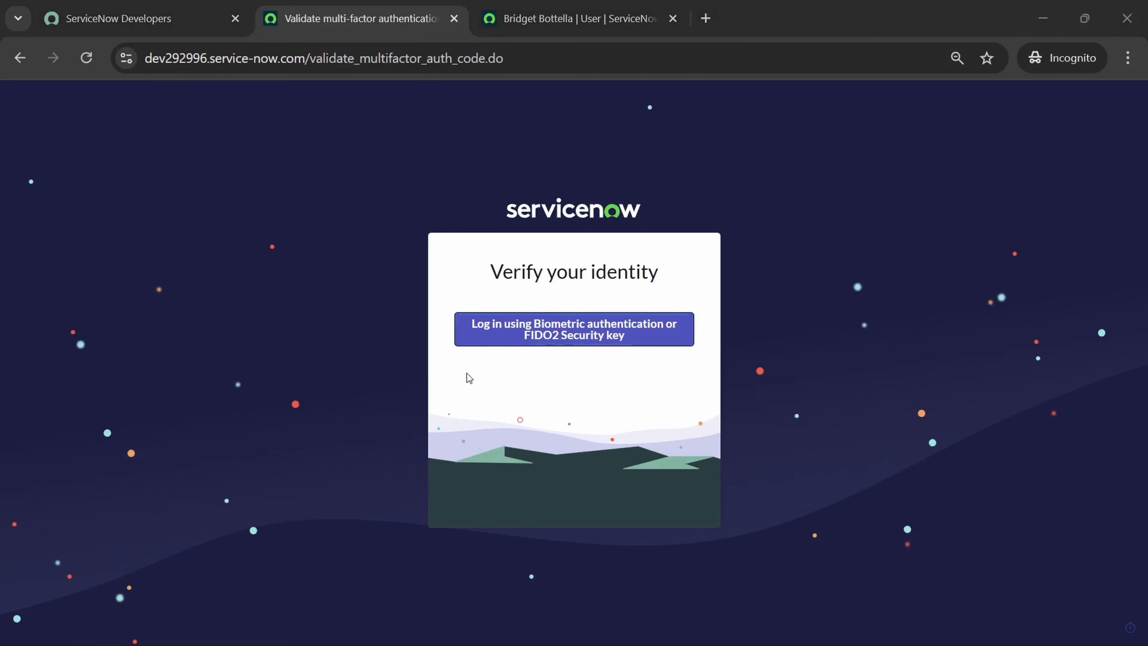
{"action": "type", "text": "•"}
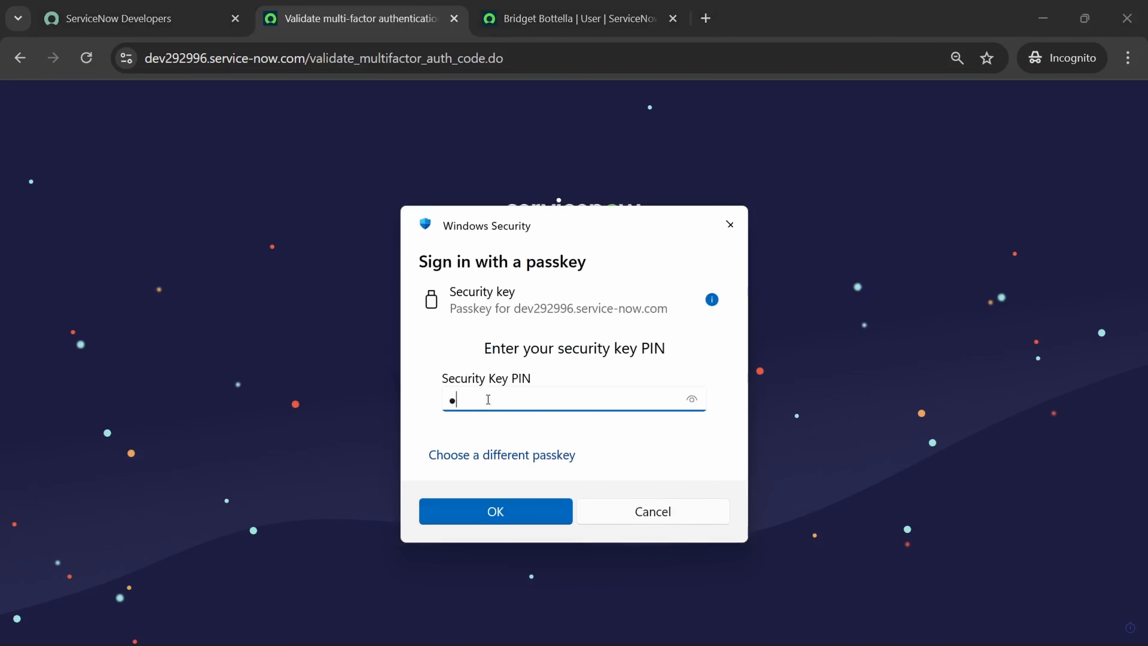
{"action": "type", "text": "•••••••"}
{"action": "key", "text": "Return"}
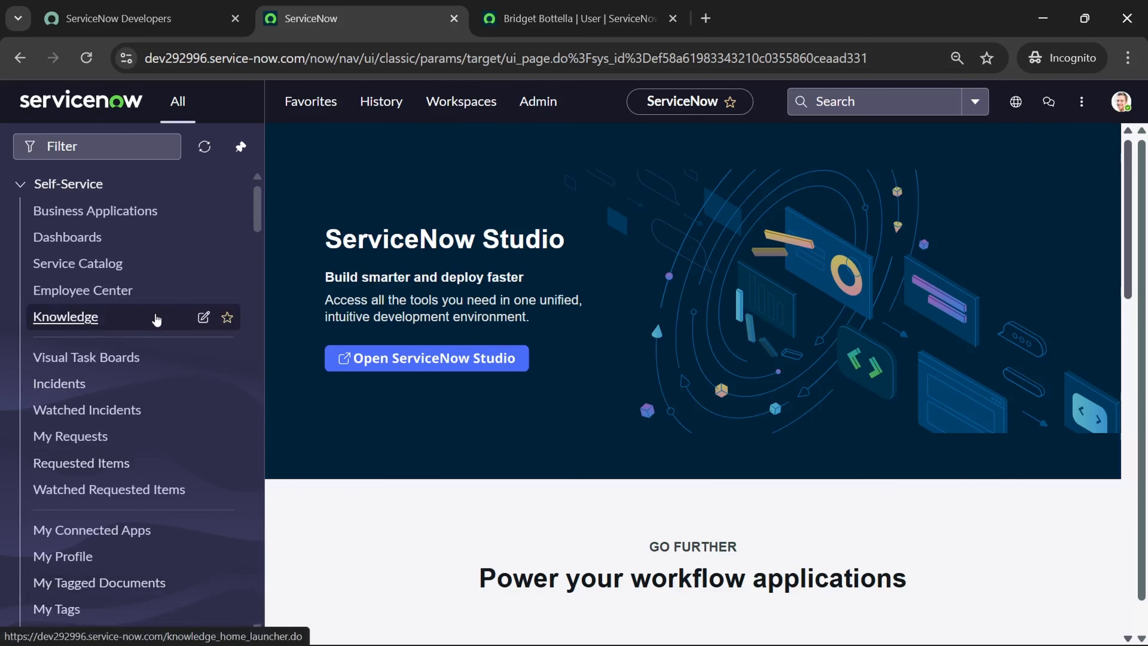
Step: Open sys_properties.list filtered to the glide.authenticate.multifactor properties
{"action": "left_click", "coordinate": [117, 139]}
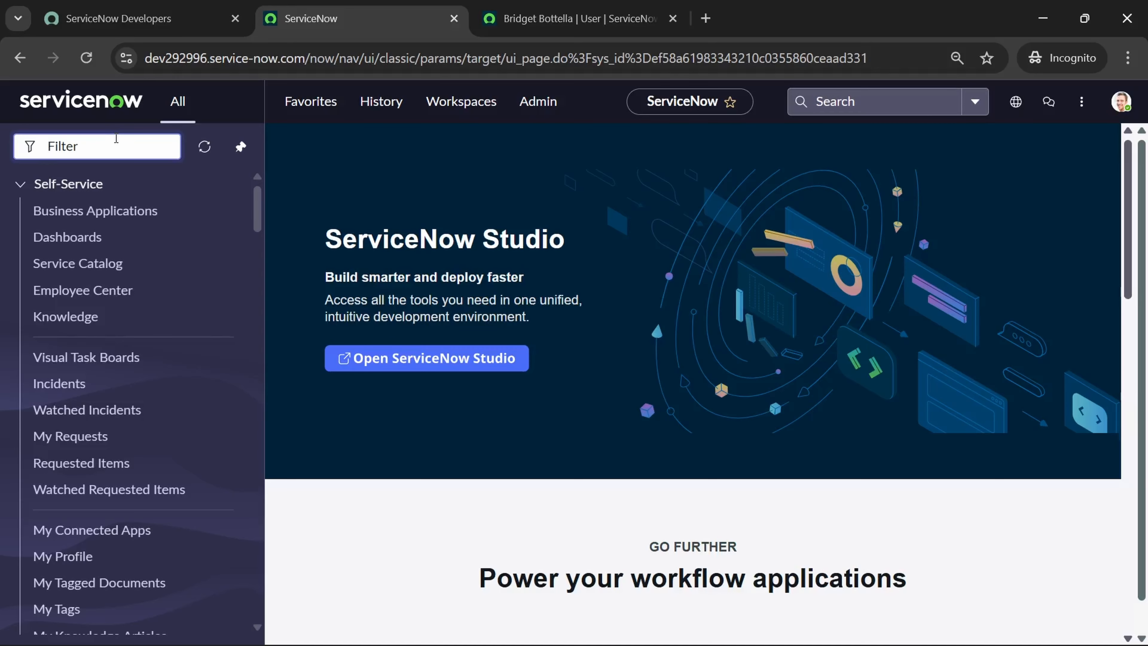
{"action": "type", "text": "sys"}
{"action": "key", "text": "BackSpace"}
{"action": "key", "text": "BackSpace"}
{"action": "key", "text": "BackSpace"}
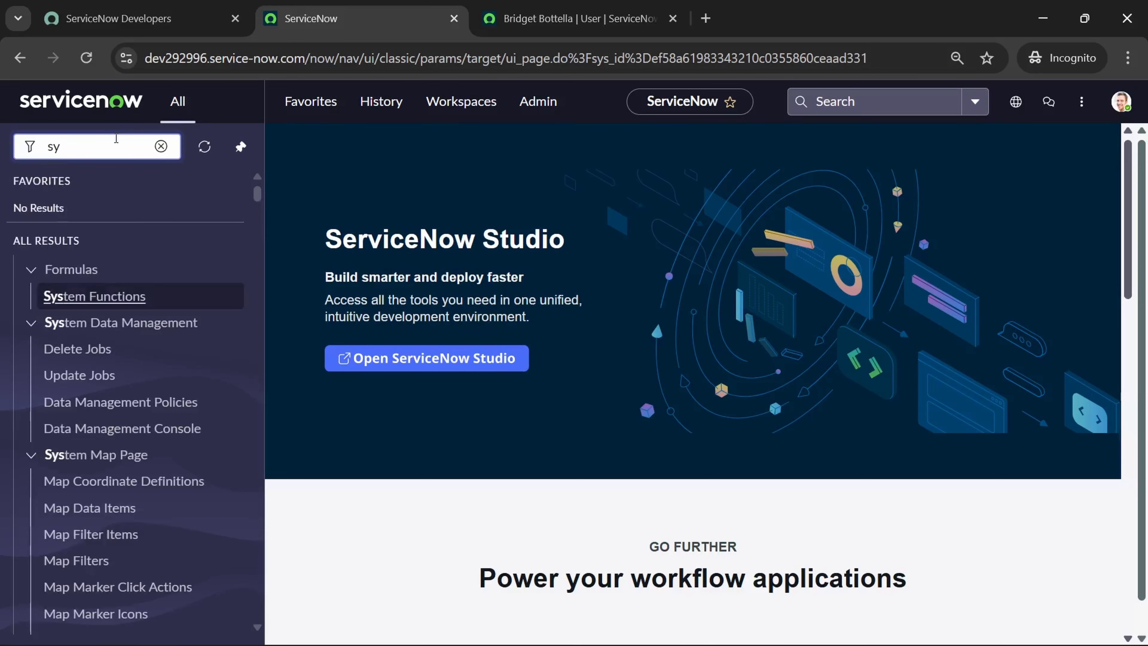
{"action": "type", "text": "sys"}
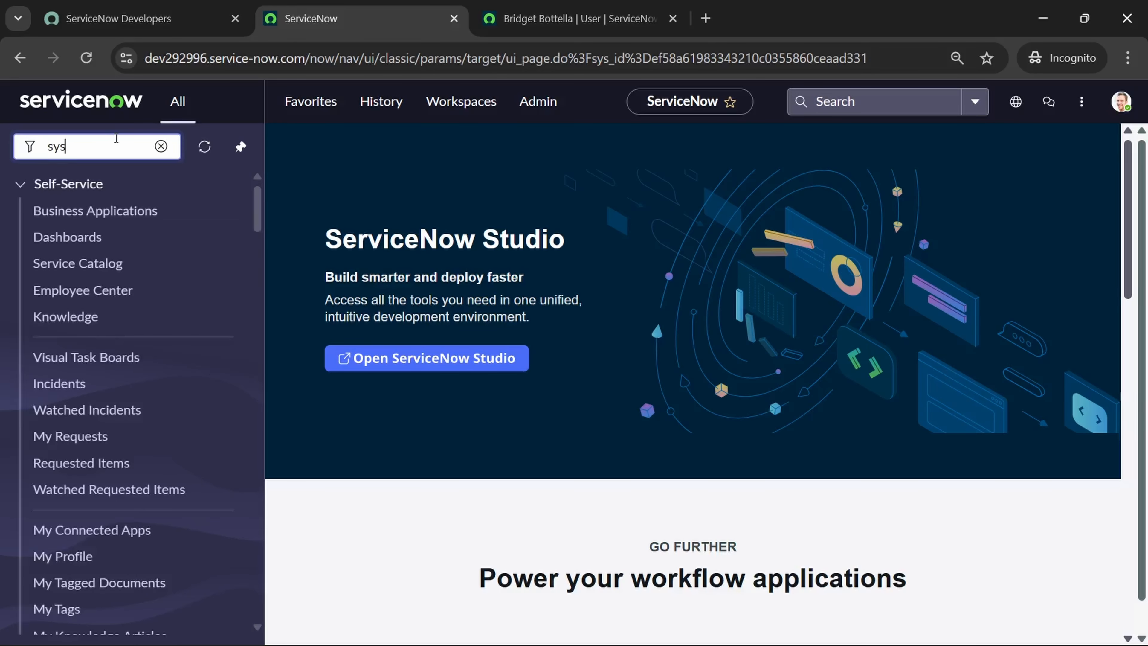
{"action": "type", "text": "_properties."}
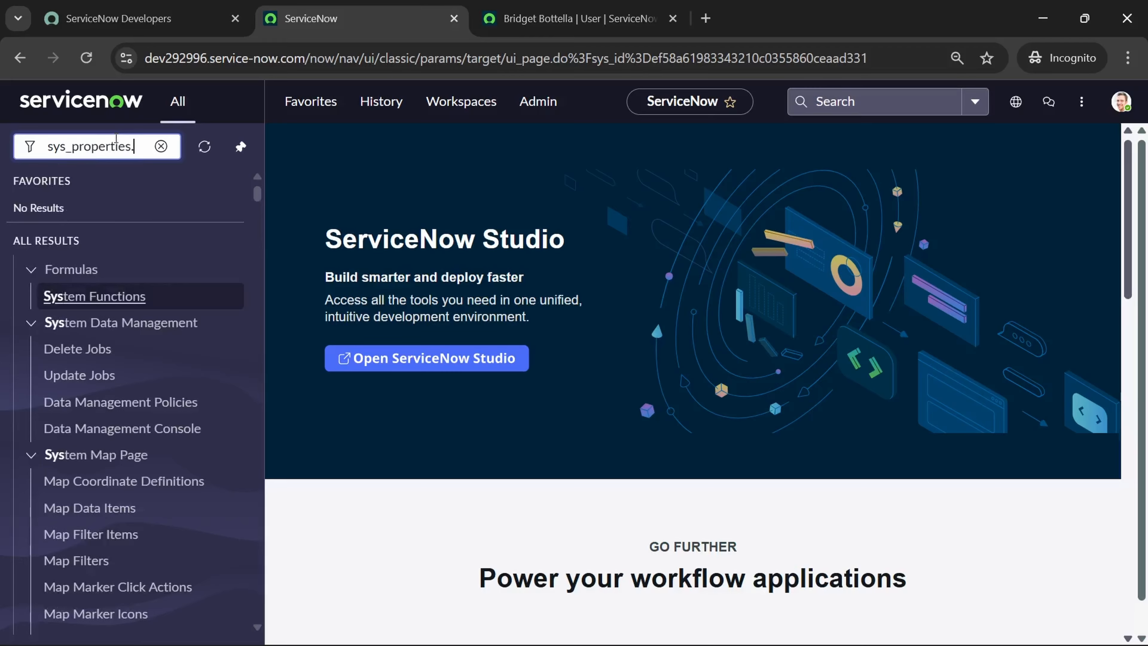
{"action": "type", "text": "list"}
{"action": "key", "text": "Return"}
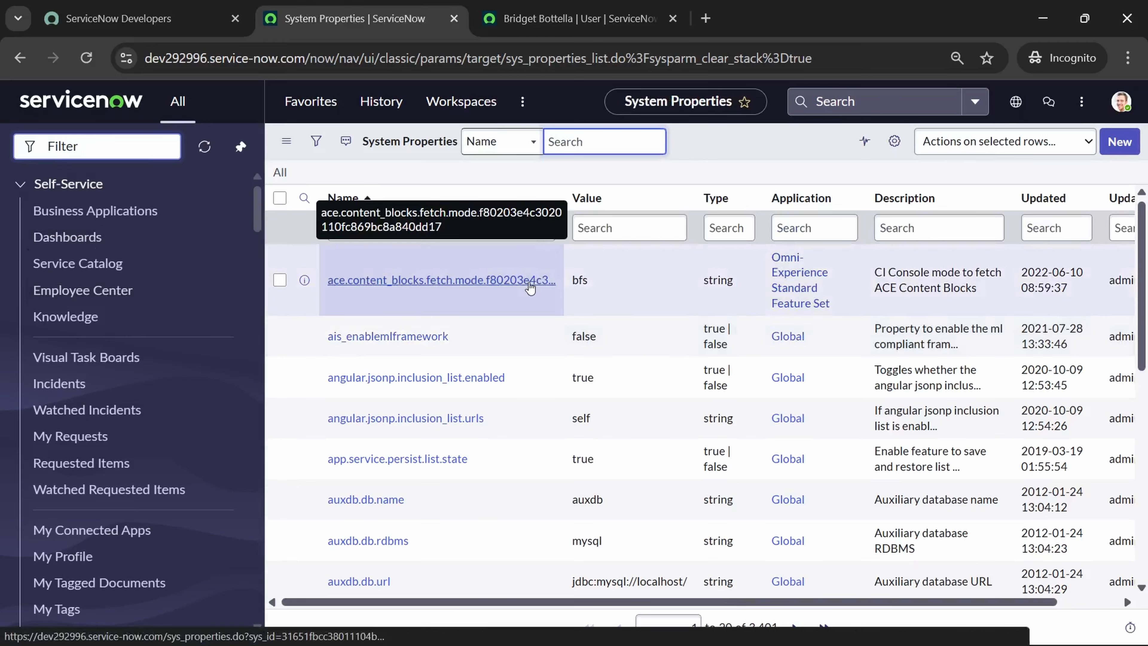
{"action": "left_click", "coordinate": [466, 228]}
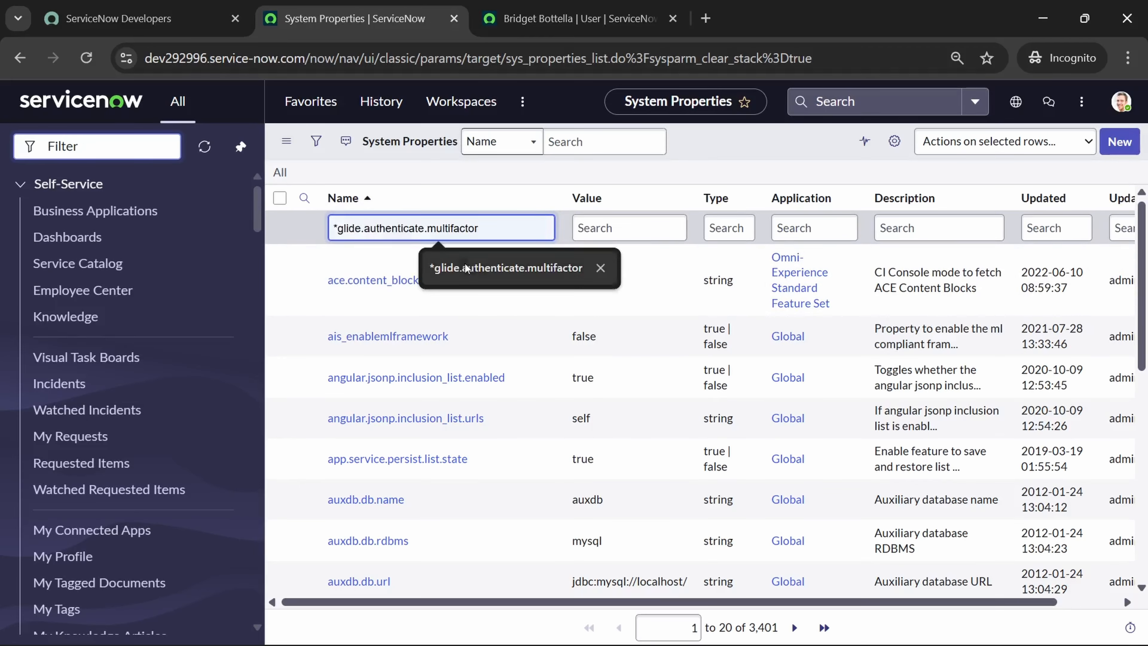
{"action": "left_click", "coordinate": [467, 268]}
Step: In a new tab, clear the disable.reason Value 'temporarily_switching_off' and save the property
{"action": "middle_click", "coordinate": [452, 456]}
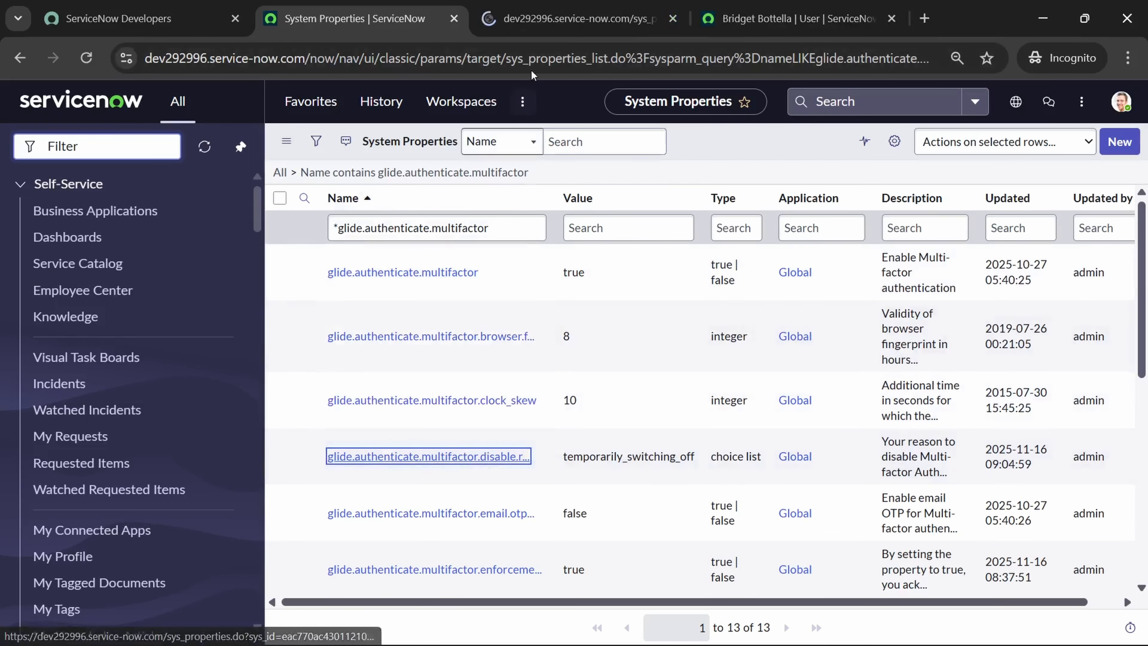
{"action": "left_click", "coordinate": [538, 20]}
{"action": "scroll", "coordinate": [86, 551], "scroll_direction": "down", "scroll_amount": 3}
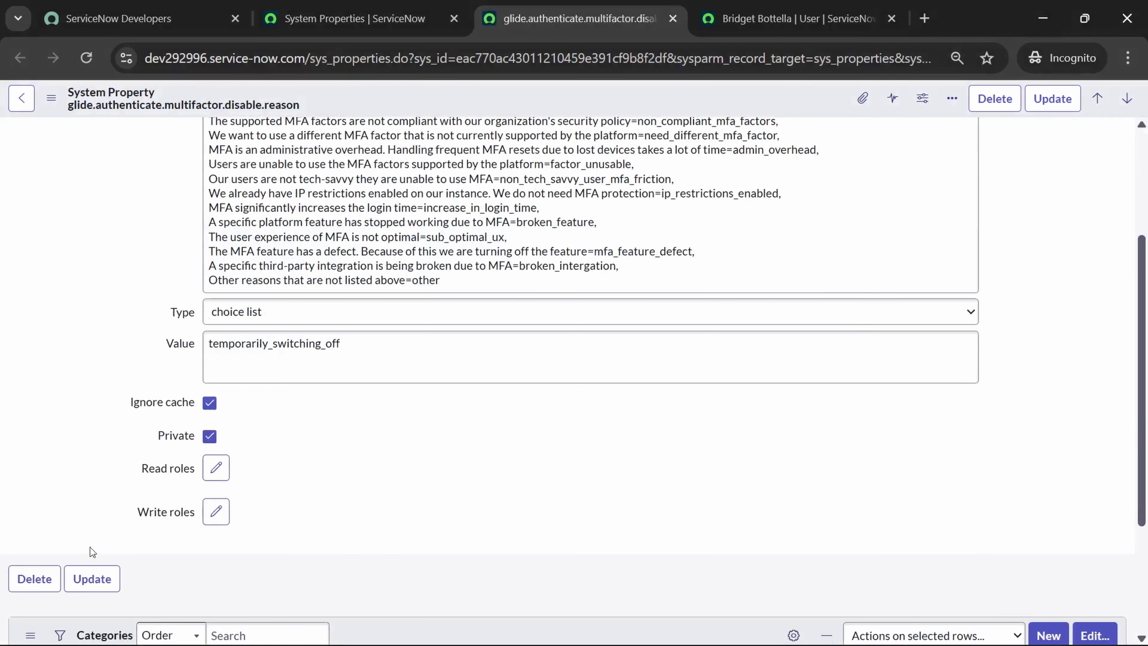
{"action": "left_click", "coordinate": [394, 343]}
{"action": "left_click_drag", "start_coordinate": [338, 344], "coordinate": [140, 356]}
{"action": "key", "text": "BackSpace"}
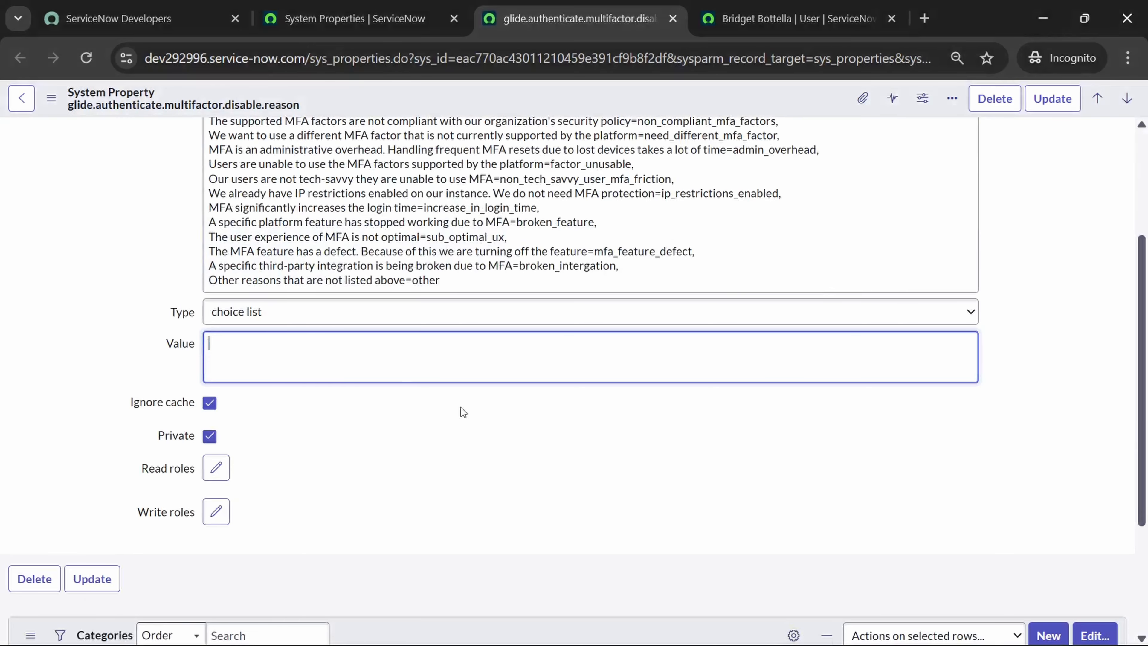
{"action": "left_click", "coordinate": [1015, 299]}
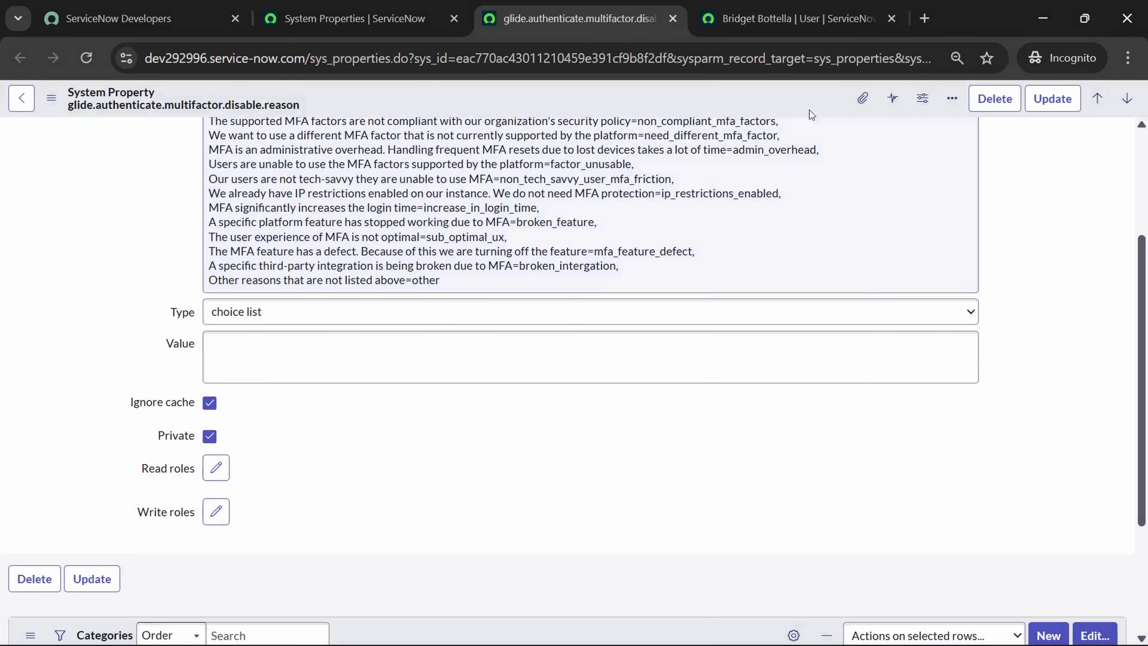
{"action": "right_click", "coordinate": [809, 109]}
{"action": "left_click", "coordinate": [836, 116]}
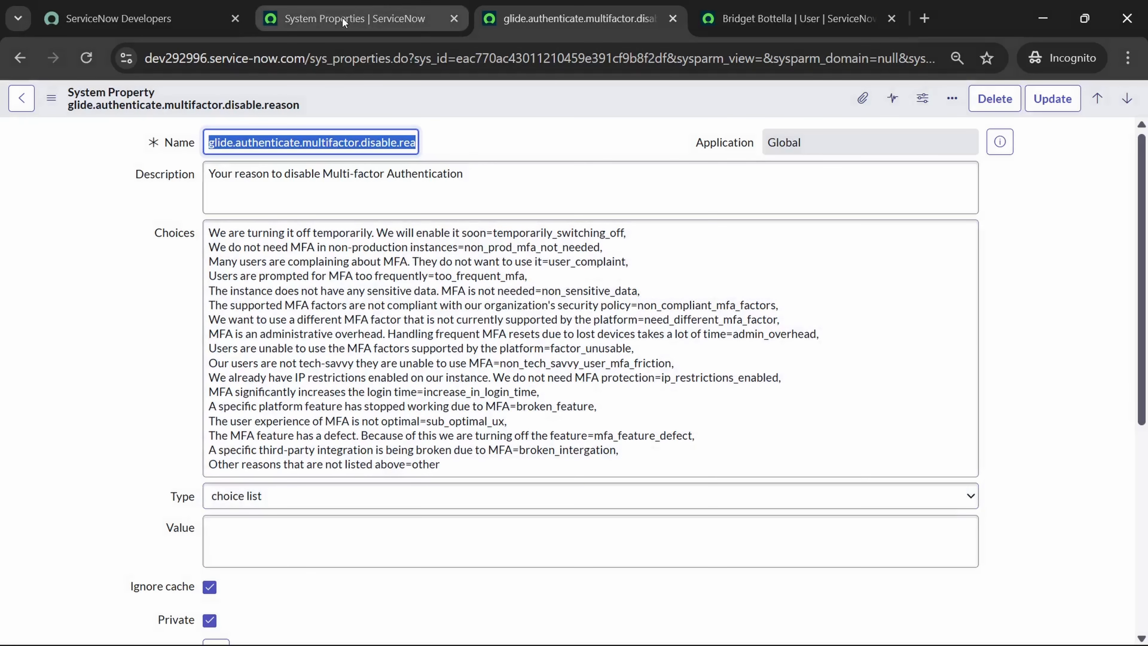
Step: Open Multi-factor Authentication > Properties in a new tab via the 'multi' navigator filter and switch to it
{"action": "left_click", "coordinate": [355, 18]}
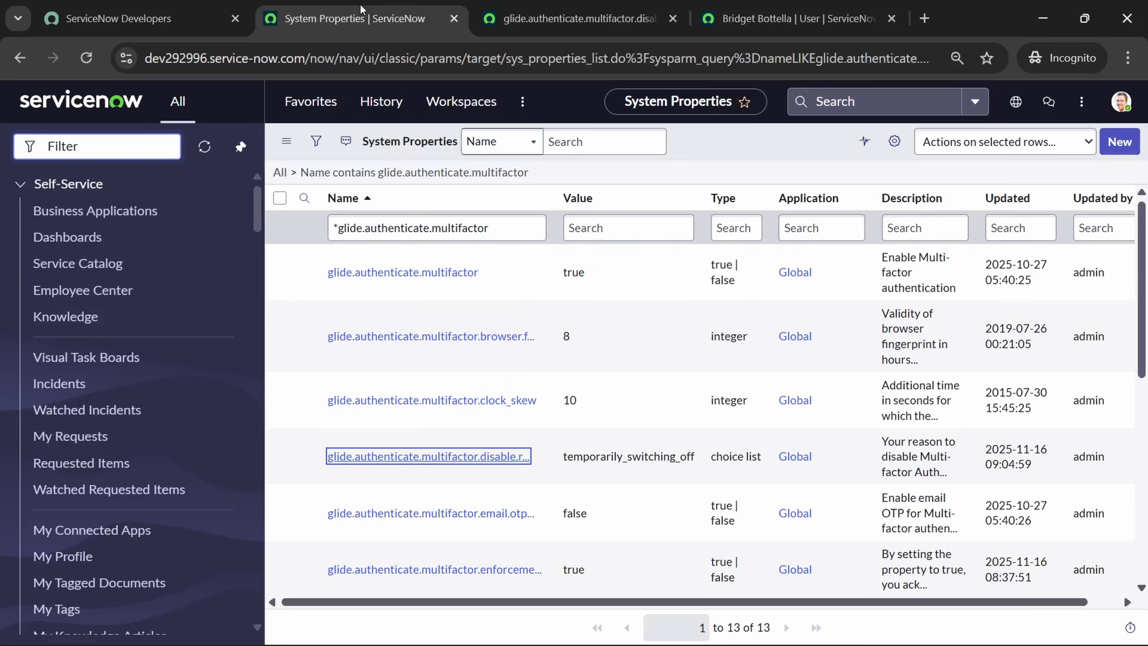
{"action": "type", "text": "mulit"}
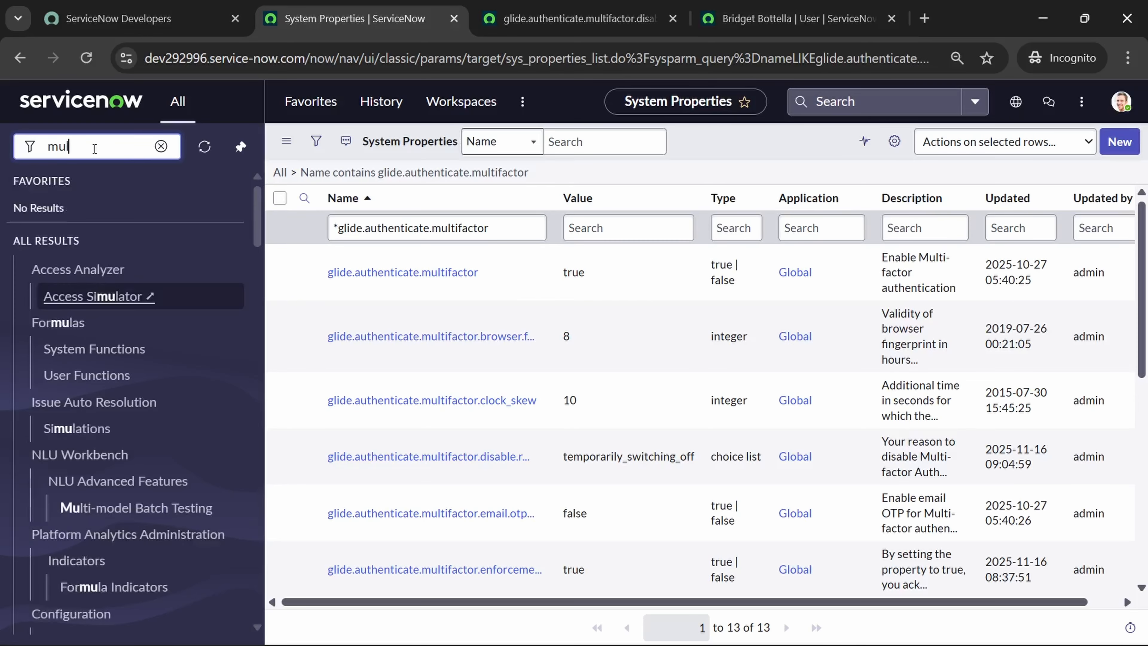
{"action": "key", "text": "BackSpace"}
{"action": "key", "text": "BackSpace"}
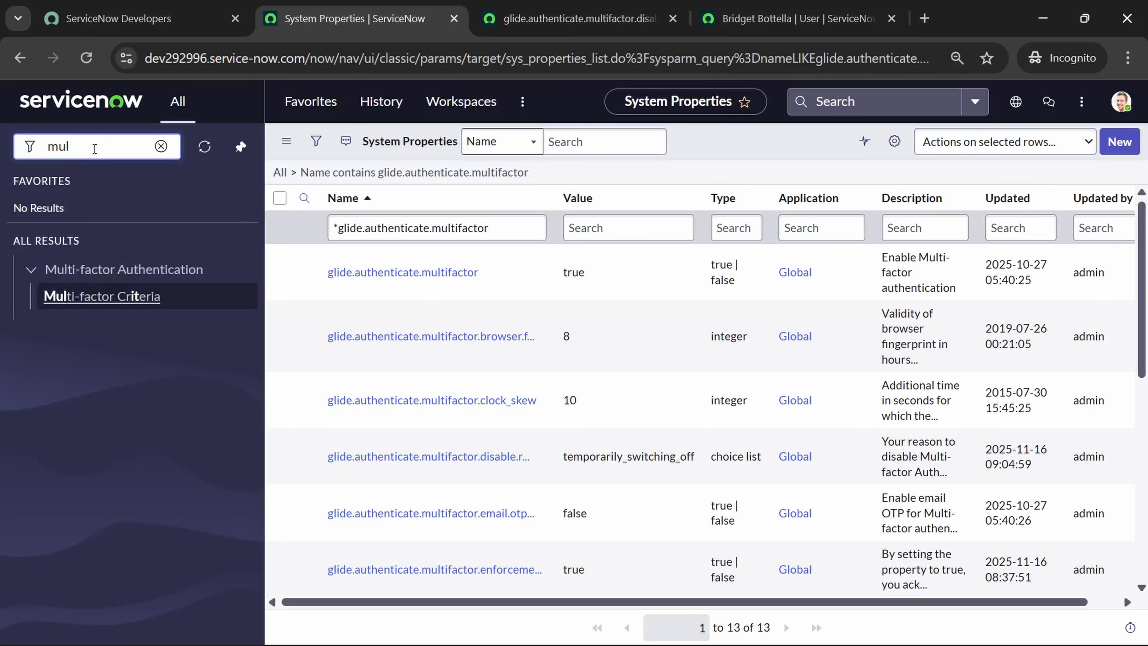
{"action": "type", "text": "lti"}
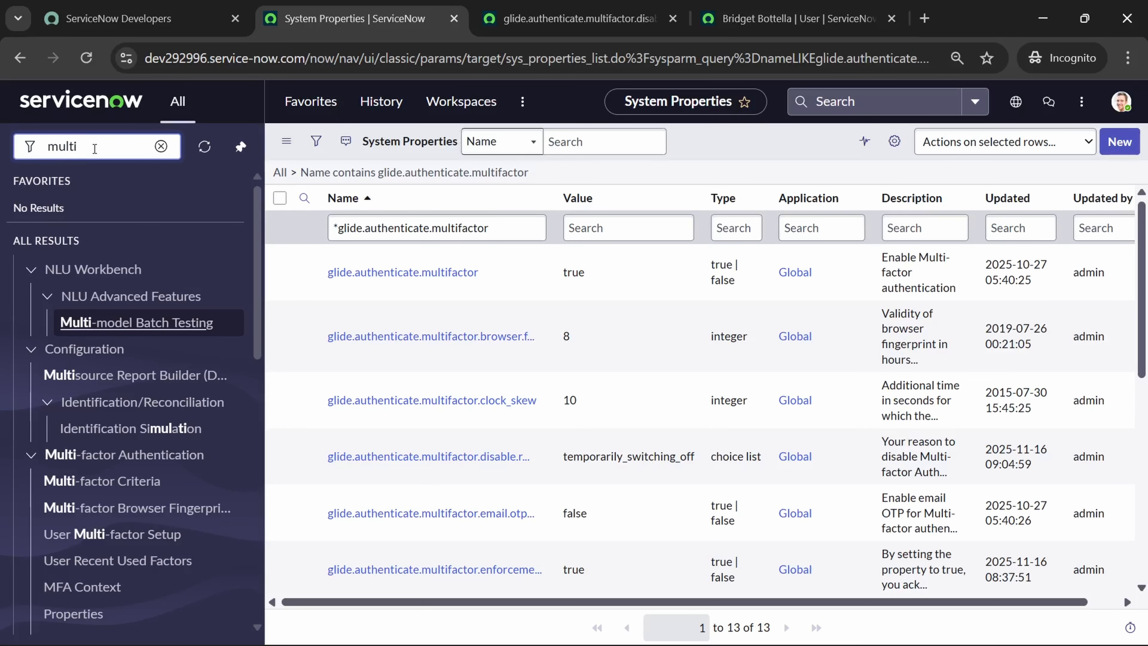
{"action": "scroll", "coordinate": [180, 485], "scroll_direction": "down", "scroll_amount": 4}
{"action": "left_click", "coordinate": [122, 430], "text": "ctrl"}
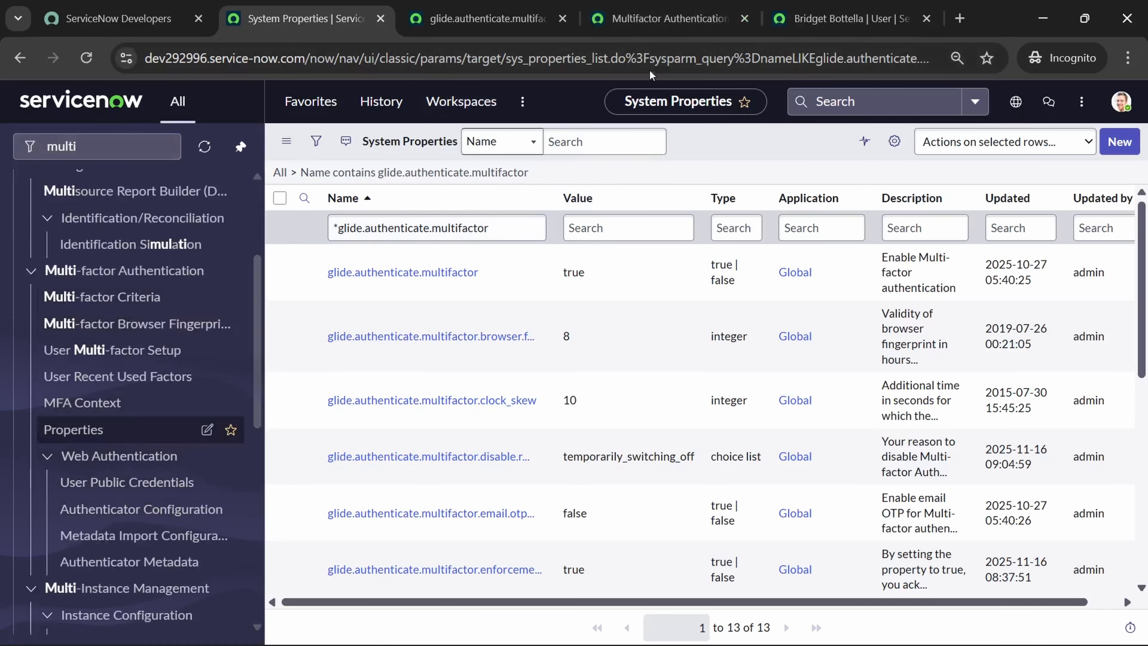
{"action": "left_click", "coordinate": [658, 21]}
{"action": "left_click", "coordinate": [479, 18]}
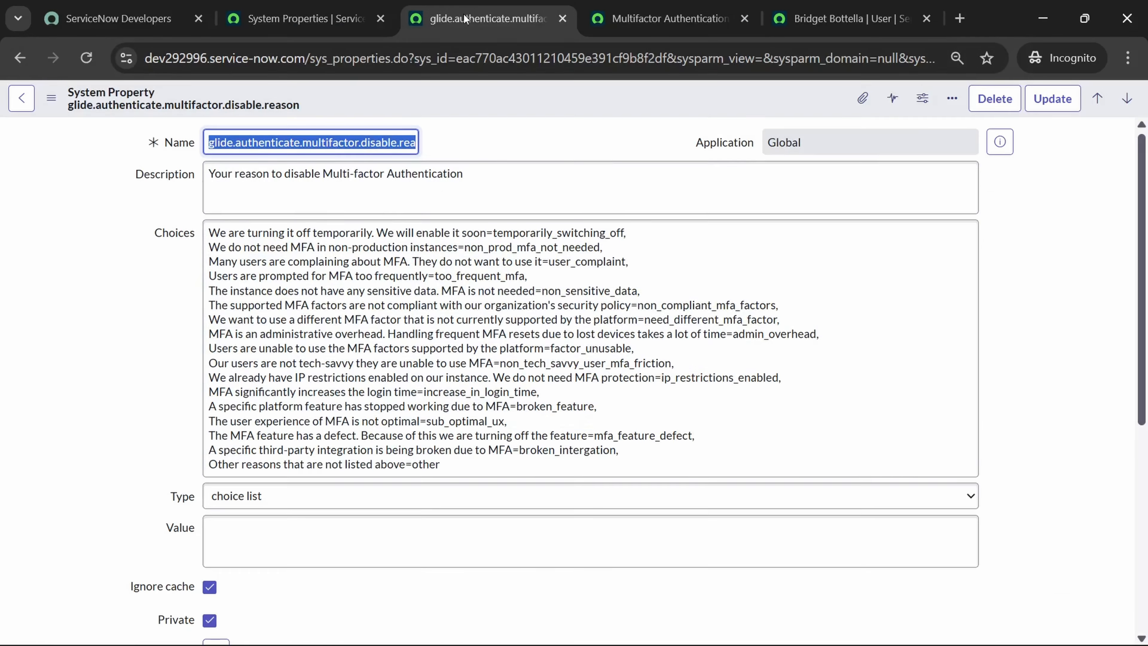
{"action": "left_click", "coordinate": [285, 7]}
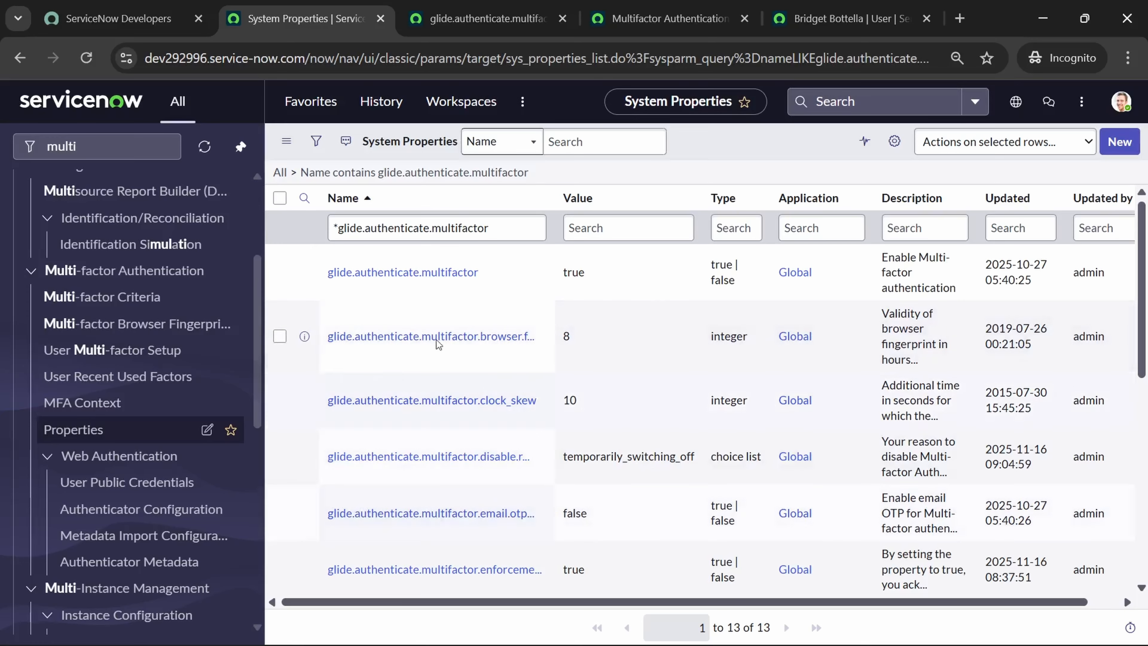
{"action": "left_click", "coordinate": [647, 21]}
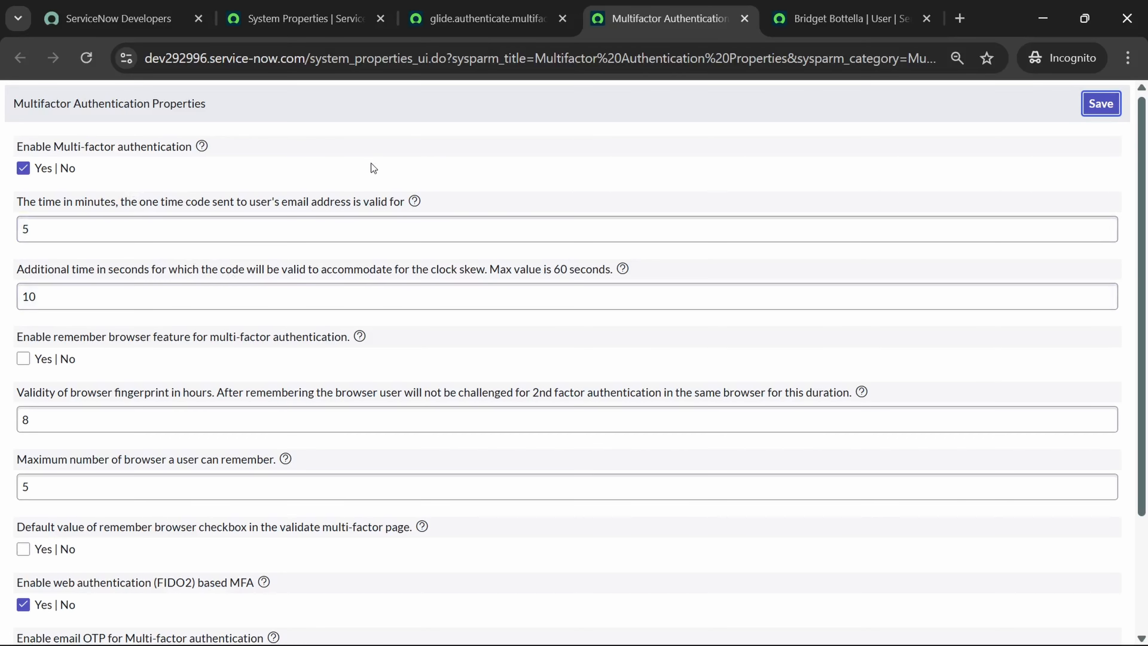
Step: Uncheck Enable Multi-factor authentication and save, triggering the Adaptive Authentication Policy restriction warning
{"action": "left_click", "coordinate": [23, 168]}
{"action": "left_click", "coordinate": [1085, 104]}
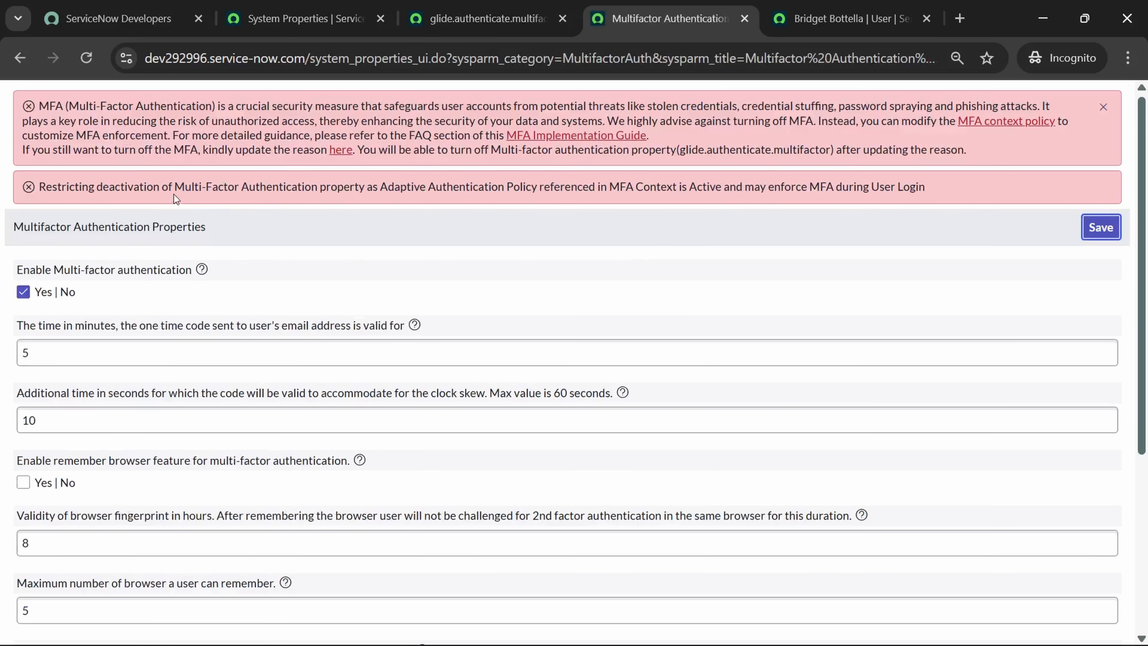
{"action": "left_click_drag", "start_coordinate": [50, 107], "coordinate": [969, 144]}
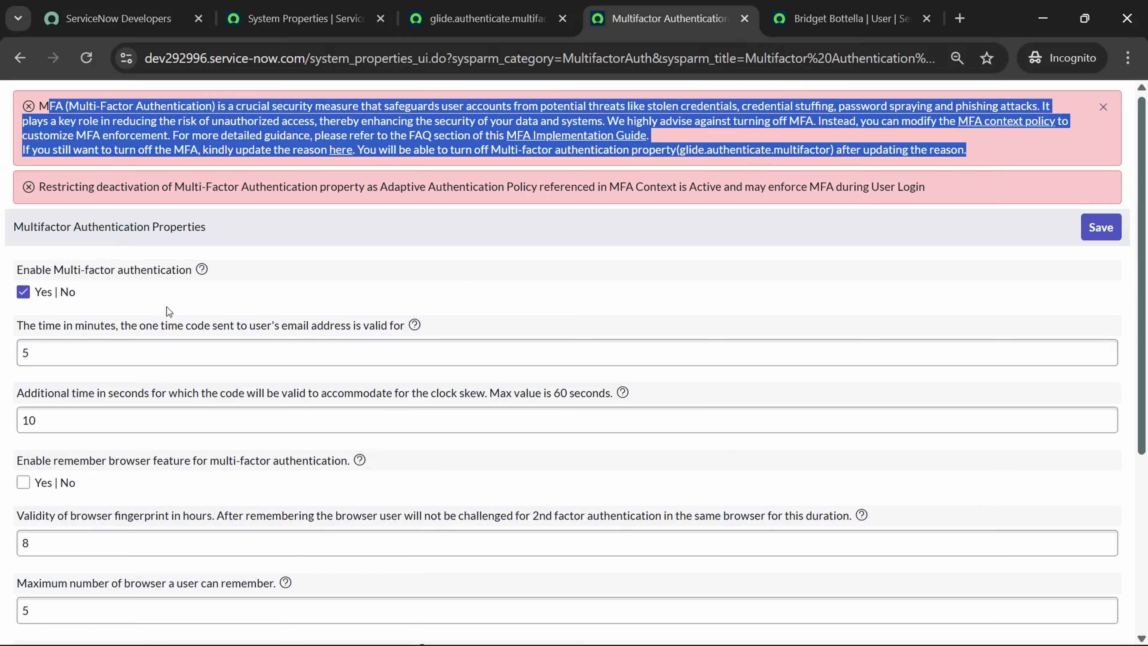
Step: Return to the disable.reason property form and open its MultifactorAuthDisable category
{"action": "left_click", "coordinate": [512, 20]}
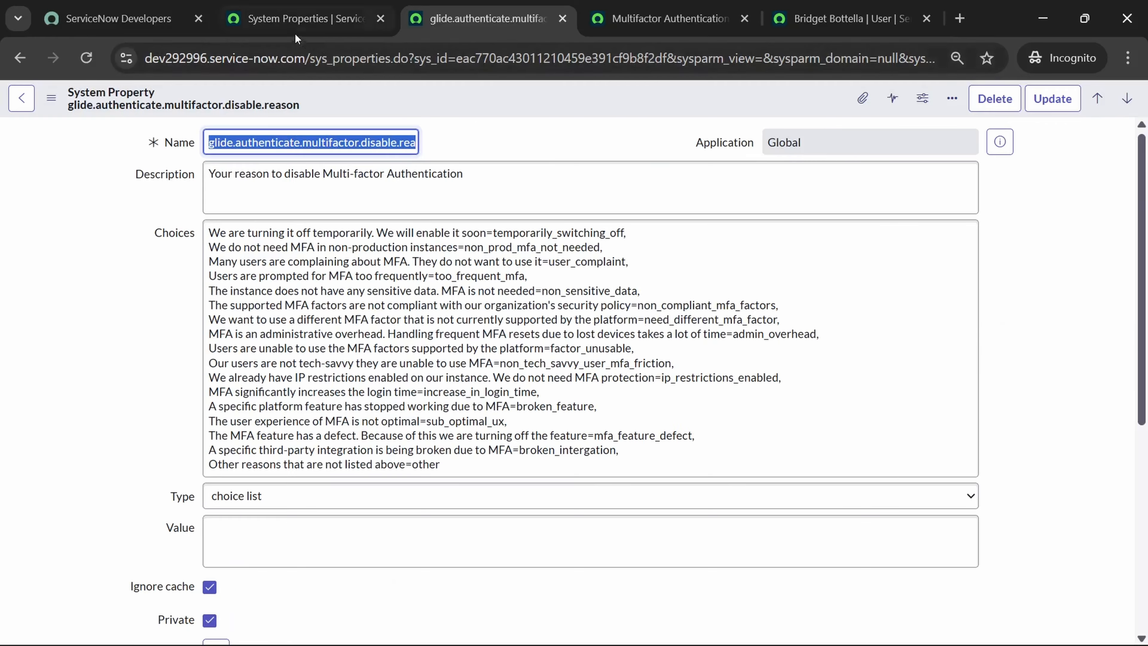
{"action": "left_click", "coordinate": [291, 17]}
{"action": "left_click", "coordinate": [473, 7]}
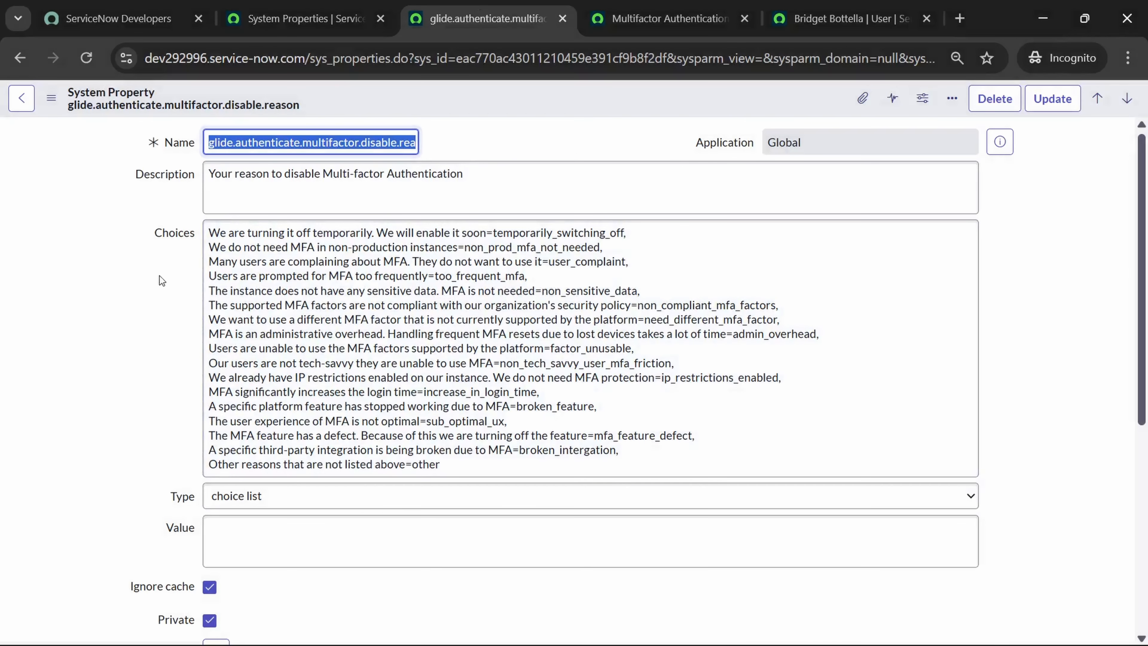
{"action": "left_click", "coordinate": [367, 143]}
{"action": "left_click_drag", "start_coordinate": [368, 142], "coordinate": [490, 139]}
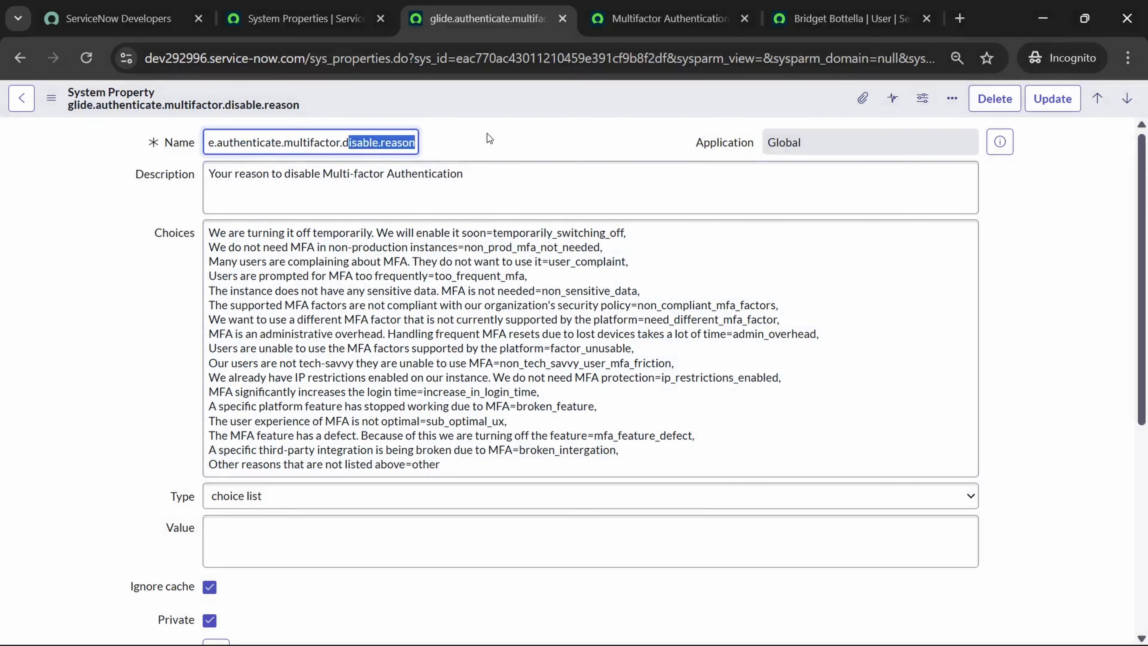
{"action": "scroll", "coordinate": [325, 222], "scroll_direction": "down", "scroll_amount": 2}
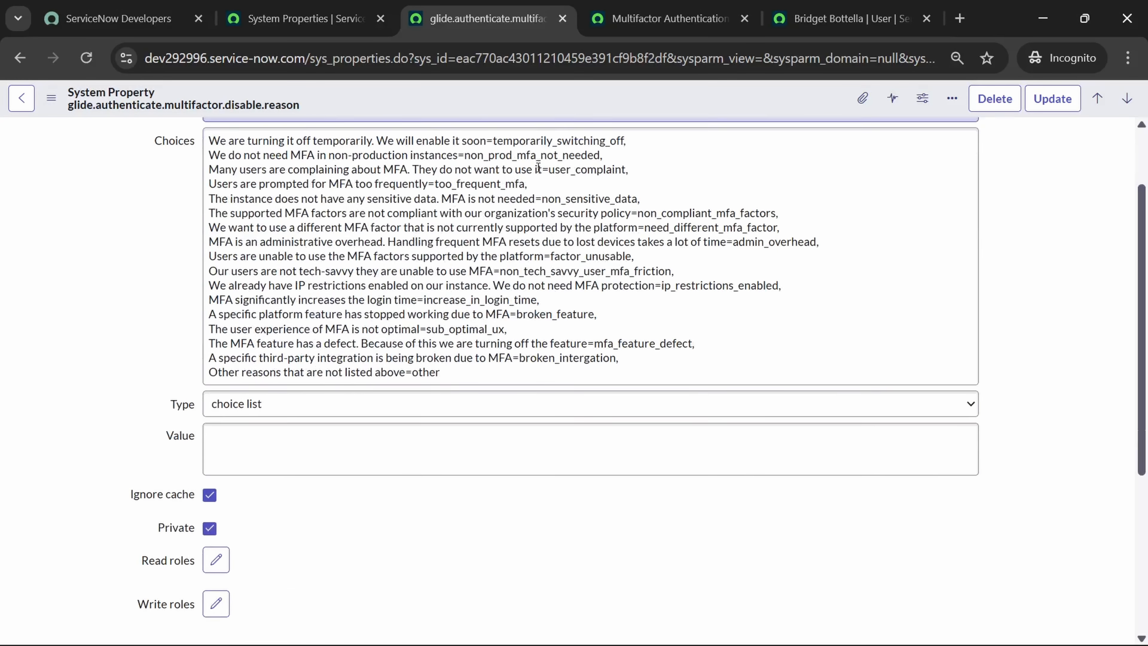
{"action": "scroll", "coordinate": [120, 333], "scroll_direction": "down", "scroll_amount": 6}
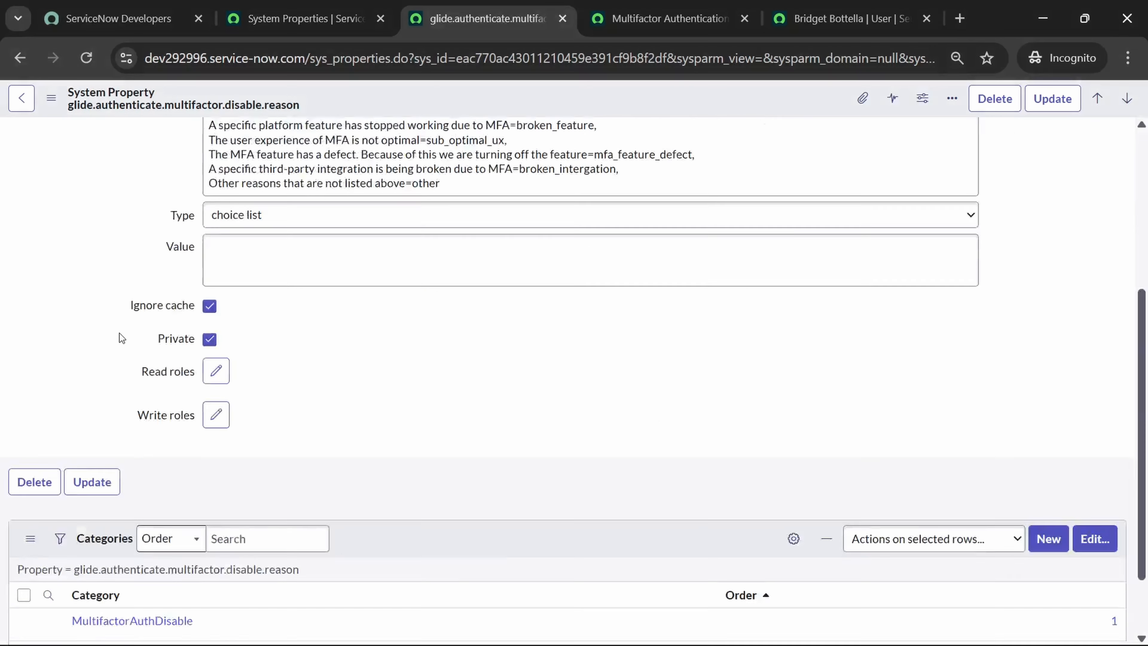
{"action": "left_click", "coordinate": [151, 539]}
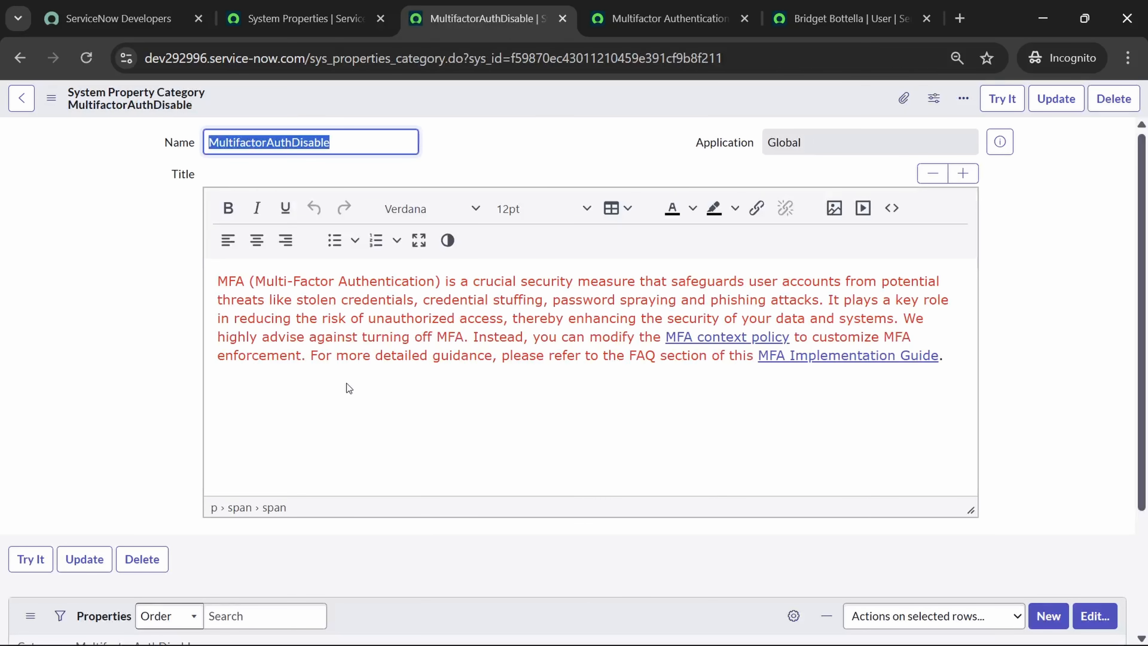
Step: Re-save the temporary switch-off reason in Try It and return to the MFA properties tab
{"action": "left_click", "coordinate": [1003, 98]}
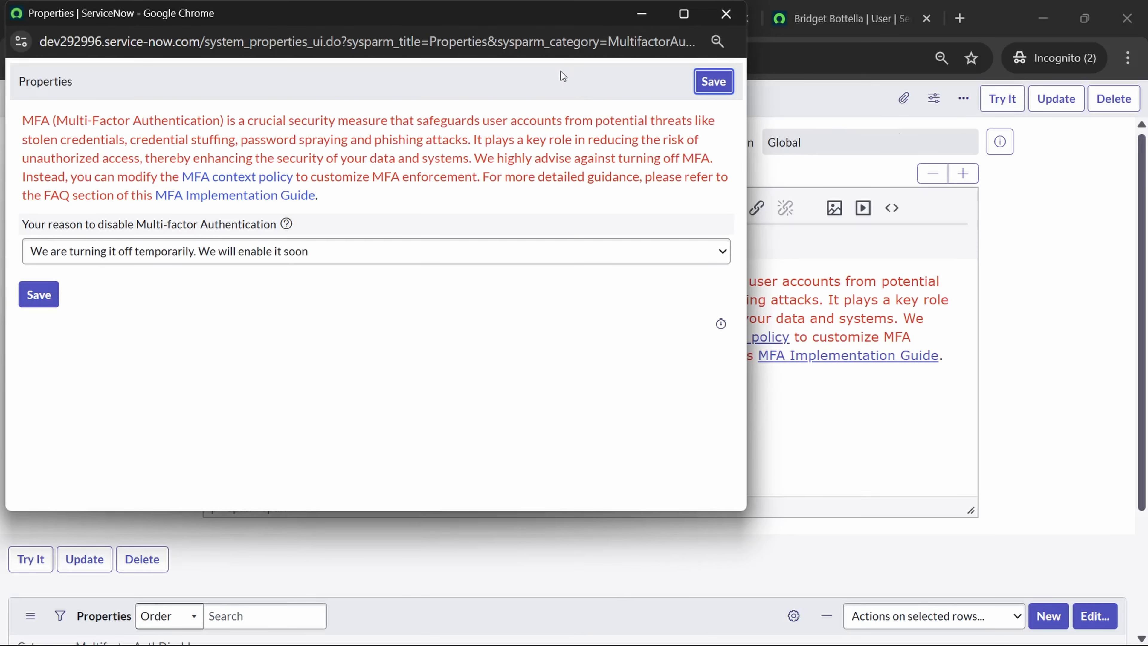
{"action": "left_click_drag", "start_coordinate": [506, 18], "coordinate": [620, 66]}
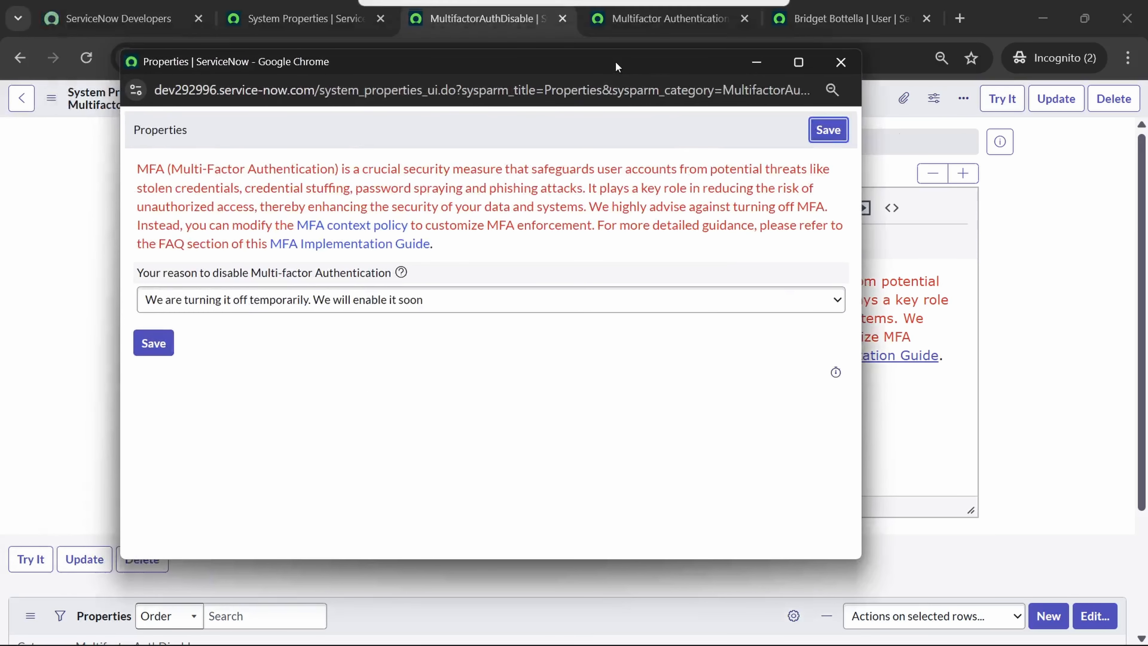
{"action": "left_click", "coordinate": [478, 302]}
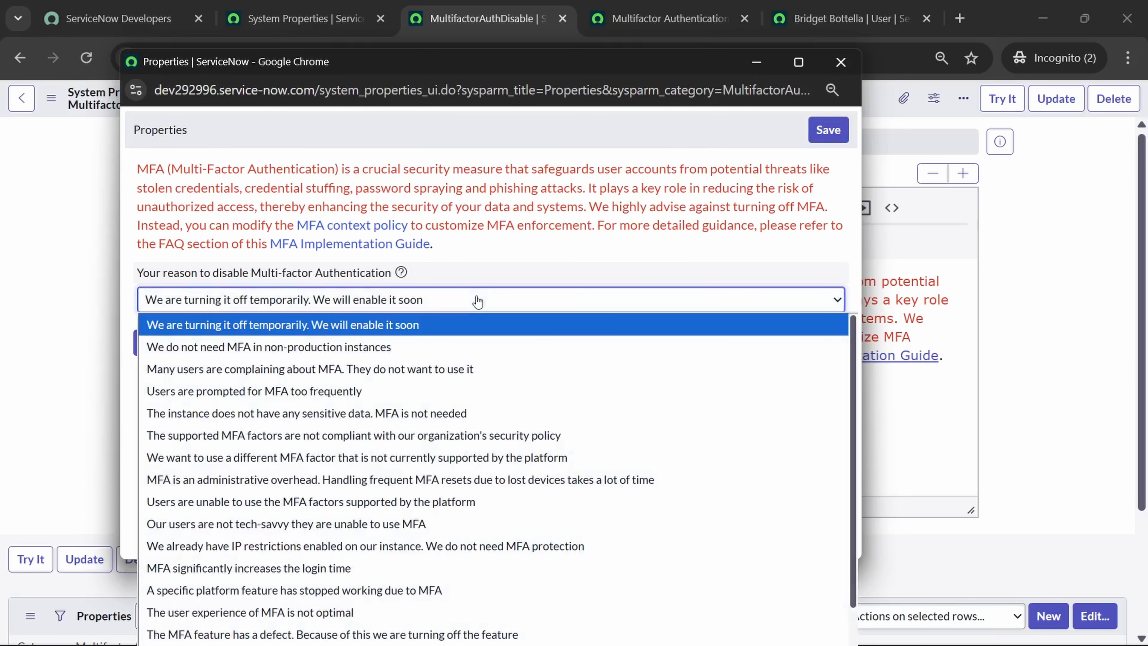
{"action": "left_click", "coordinate": [421, 327]}
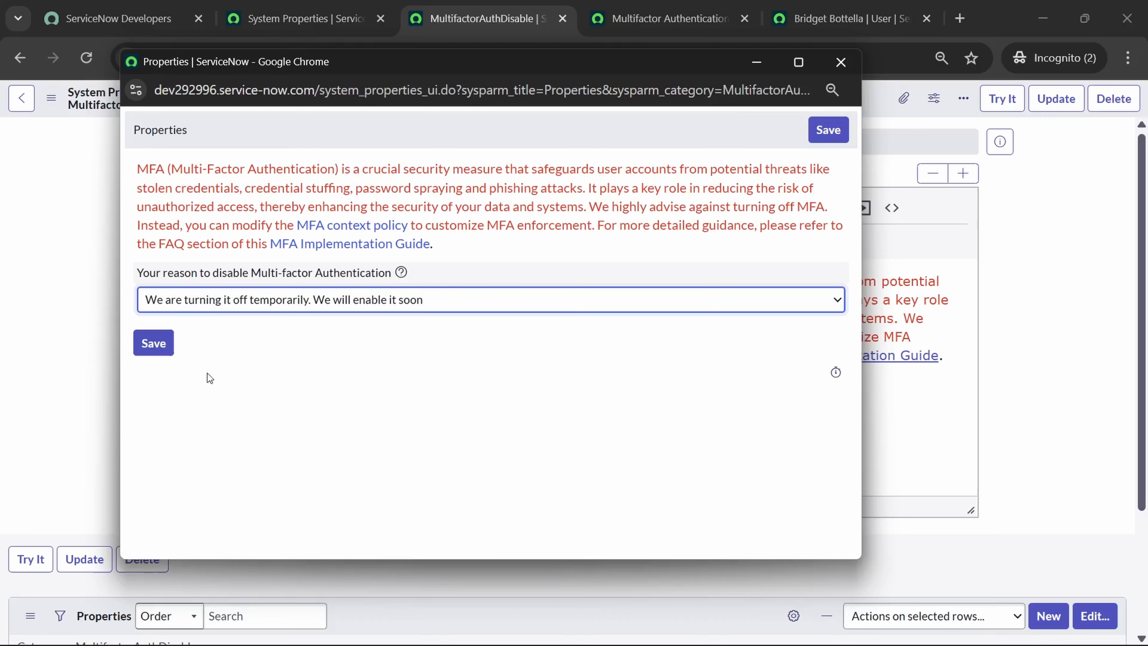
{"action": "left_click", "coordinate": [153, 345]}
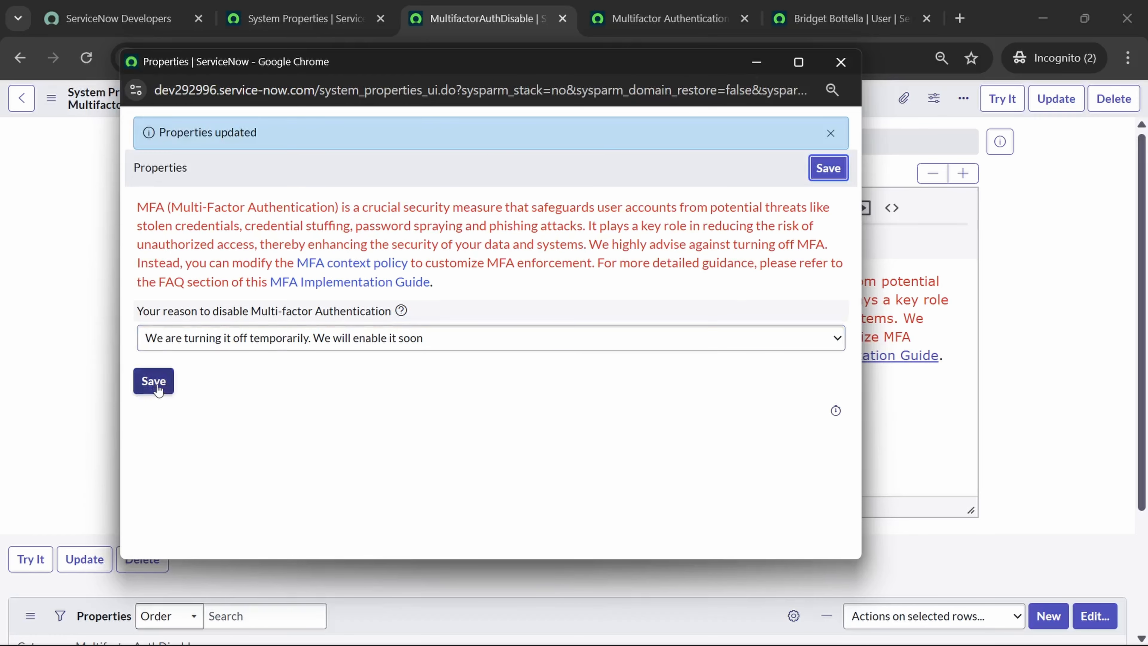
{"action": "left_click", "coordinate": [841, 62]}
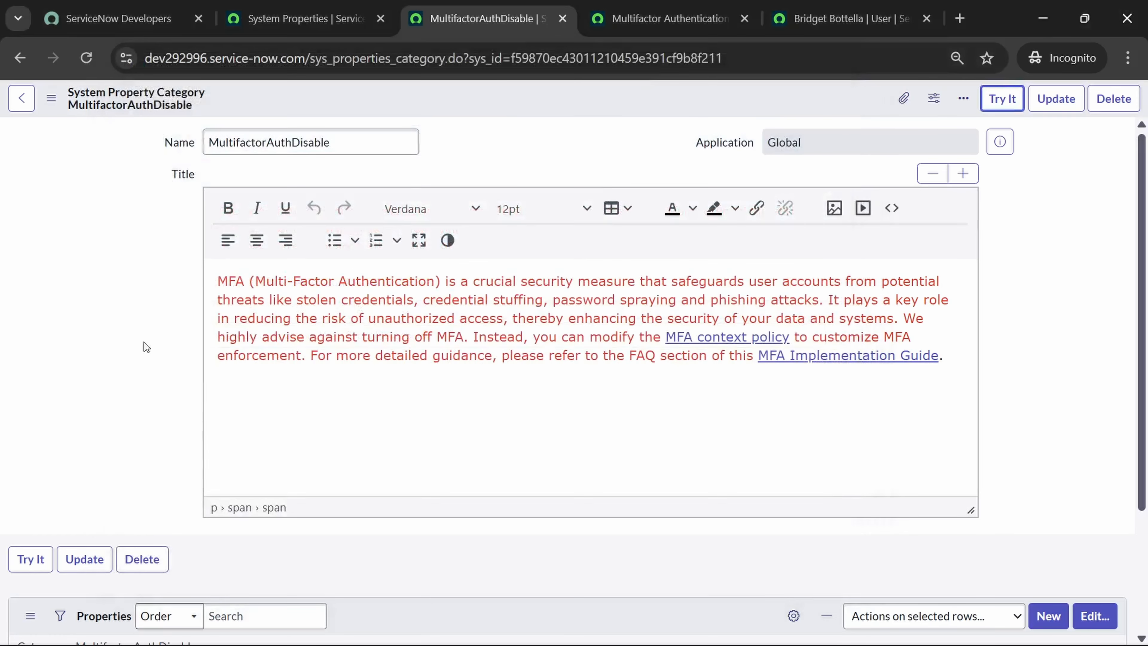
{"action": "left_click", "coordinate": [561, 19]}
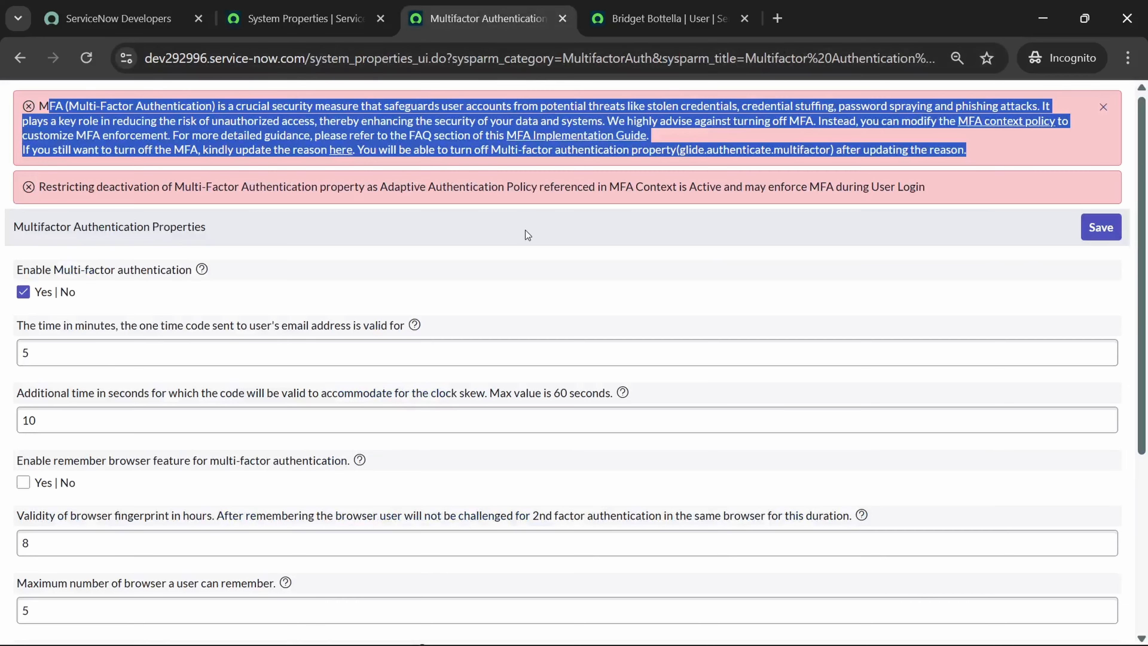
Step: Dismiss the warnings, uncheck Enable Multi-factor authentication and save again, which is still refused
{"action": "left_click", "coordinate": [526, 233]}
{"action": "left_click", "coordinate": [1103, 107]}
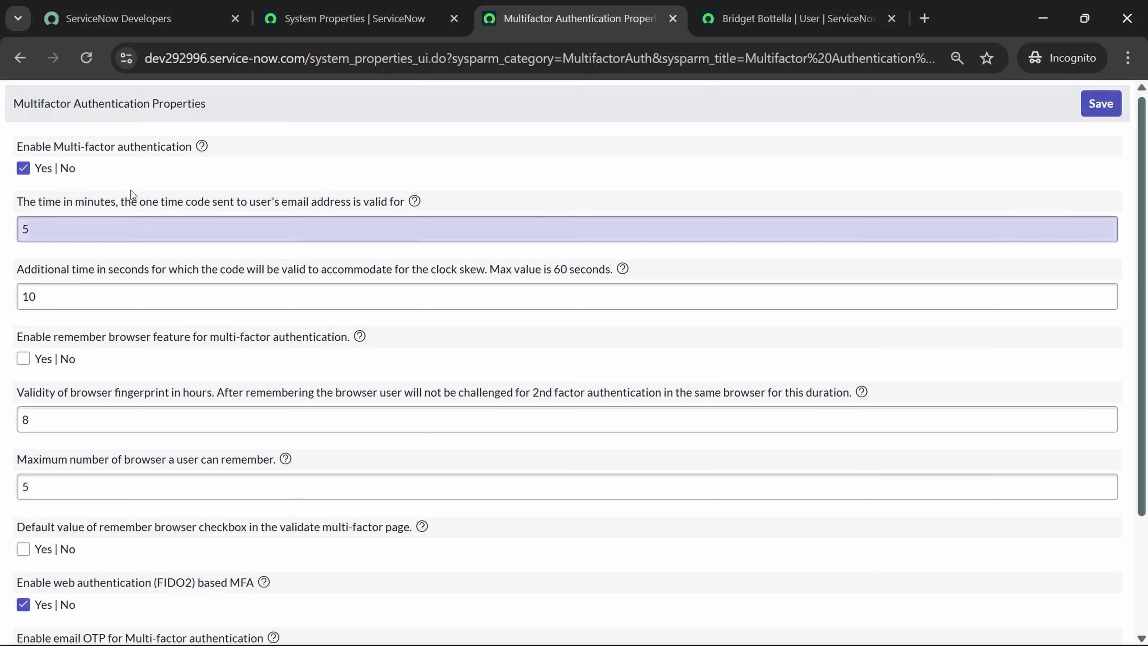
{"action": "left_click", "coordinate": [22, 172]}
{"action": "left_click", "coordinate": [1080, 105]}
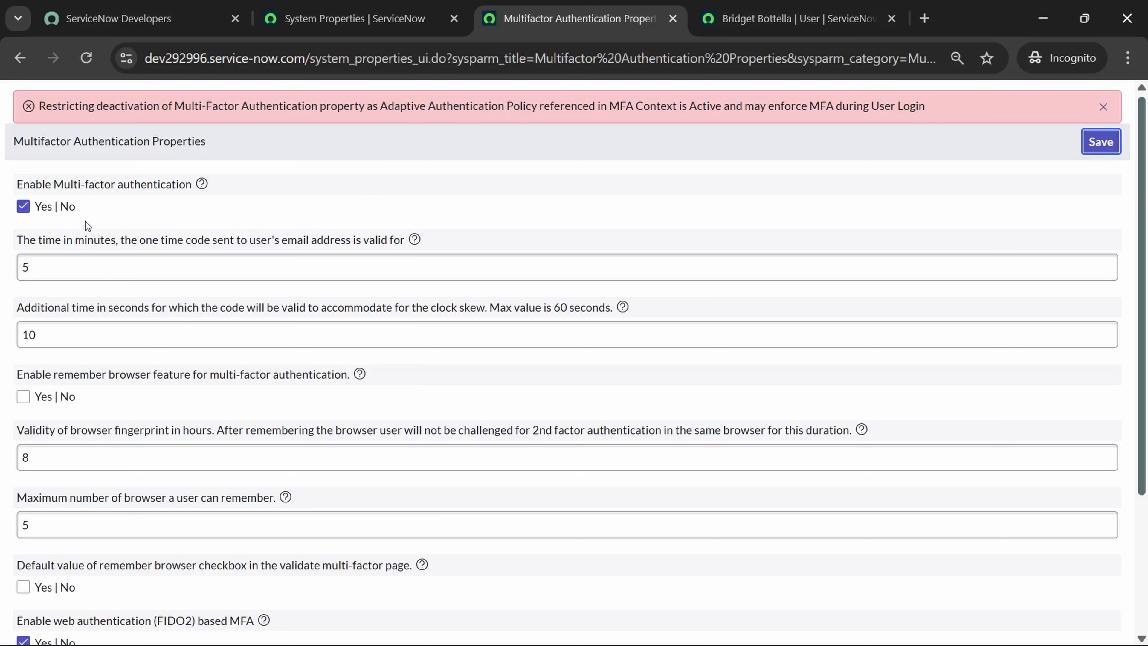
Step: Filter the navigator by 'adaptive' and open the Adaptive Authentication Properties page
{"action": "left_click", "coordinate": [357, 18]}
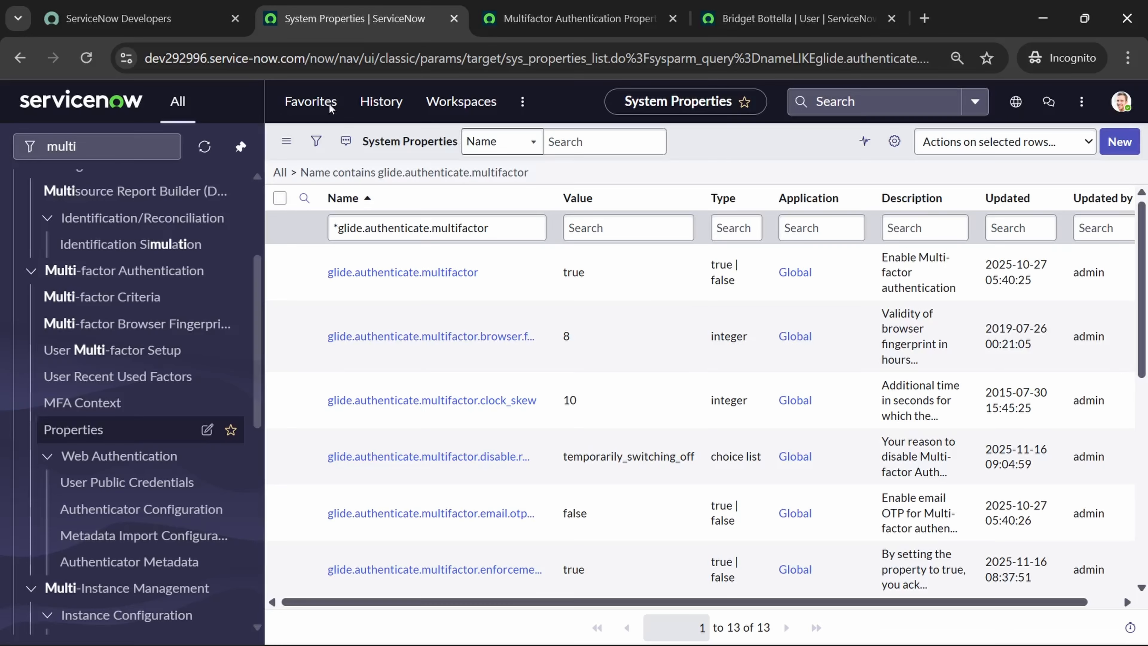
{"action": "type", "text": "ad"}
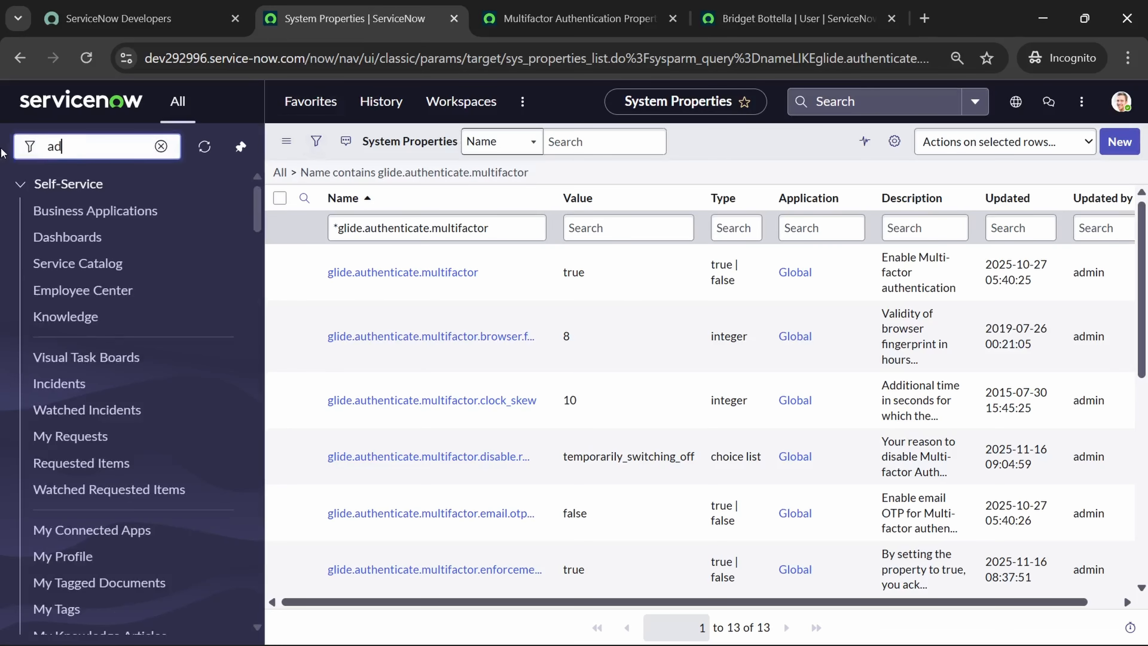
{"action": "type", "text": "aptive"}
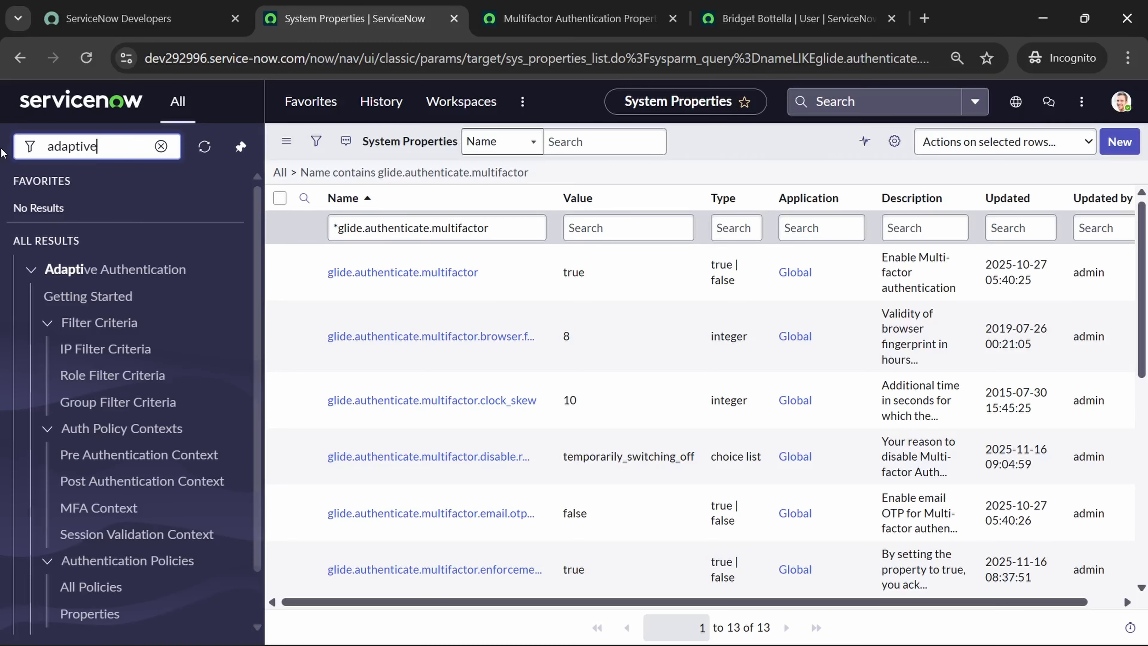
{"action": "scroll", "coordinate": [190, 310], "scroll_direction": "down", "scroll_amount": 1}
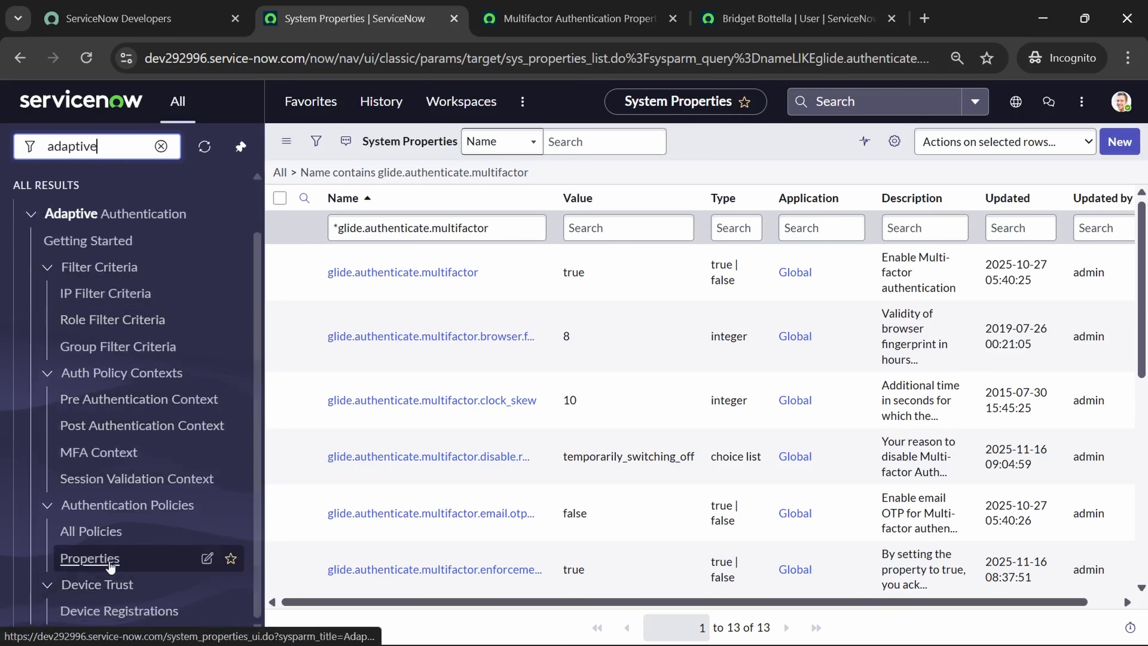
{"action": "middle_click", "coordinate": [88, 558]}
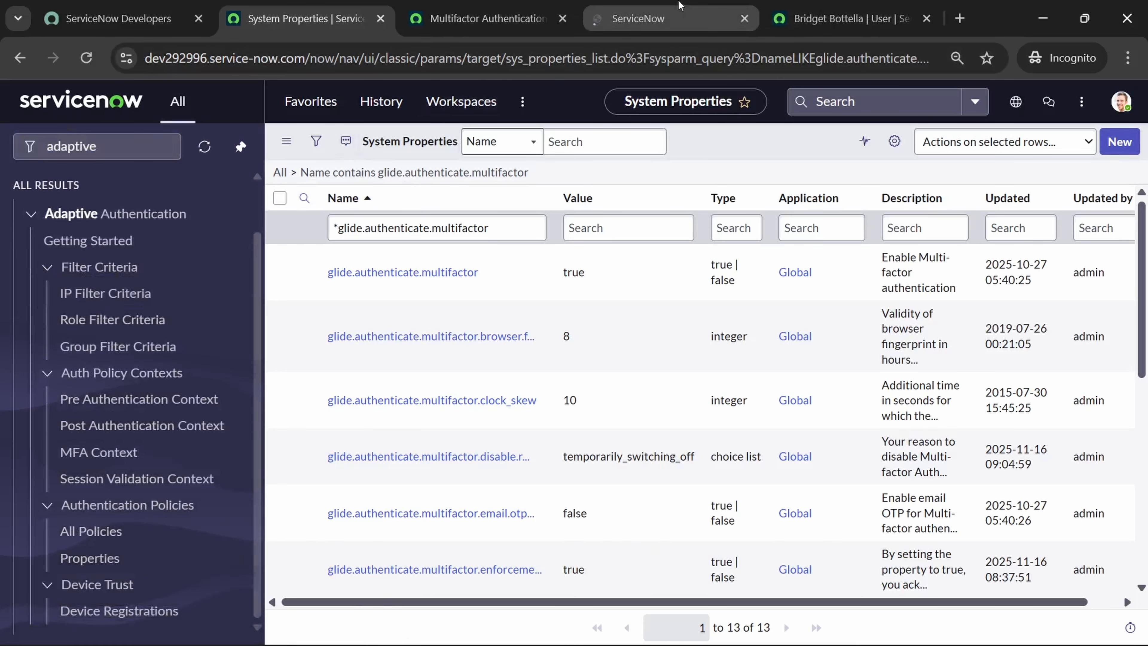
{"action": "left_click", "coordinate": [679, 8]}
Step: Turn off Enable Authentication Policy, save it, and close the Adaptive Authentication properties
{"action": "left_click", "coordinate": [25, 169]}
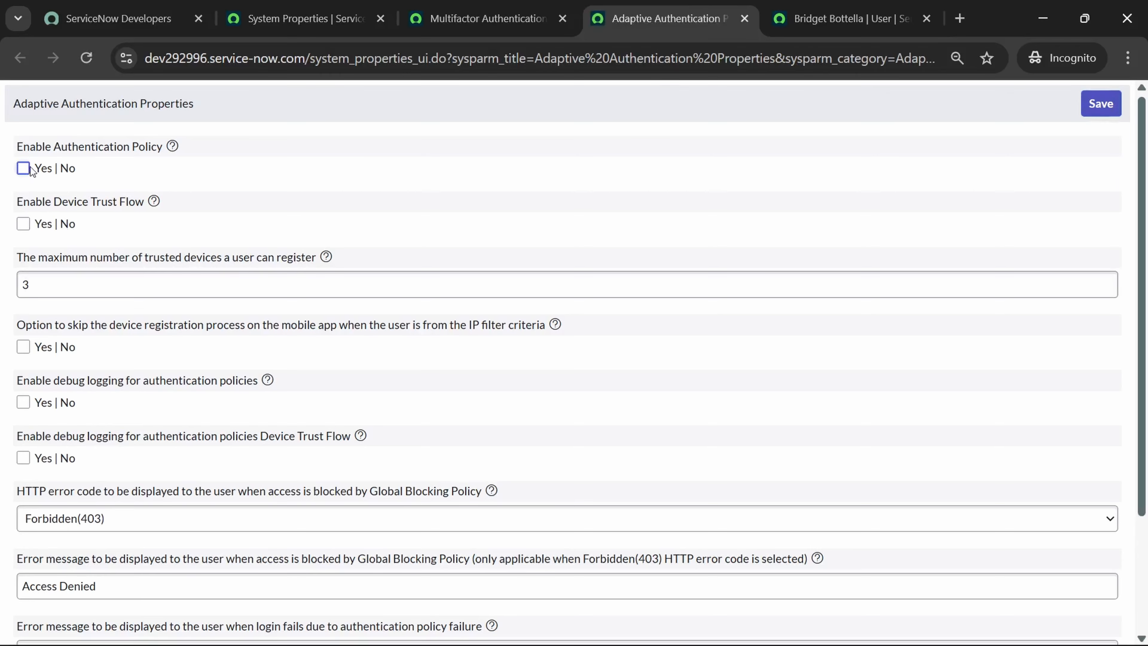
{"action": "left_click", "coordinate": [1099, 113]}
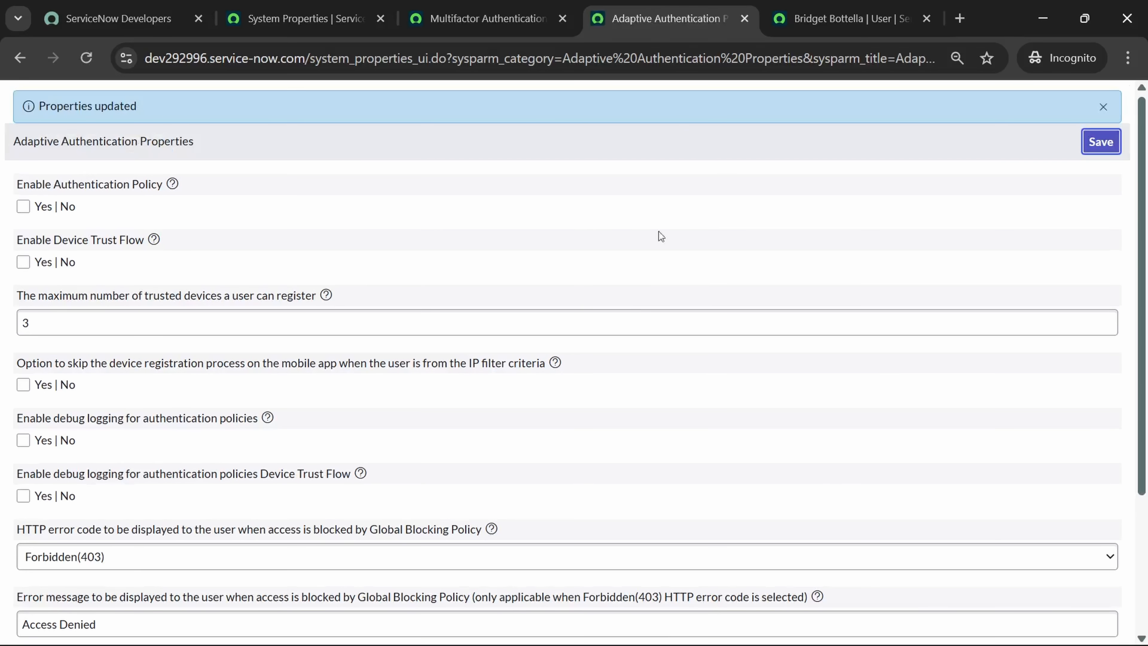
{"action": "left_click", "coordinate": [745, 18]}
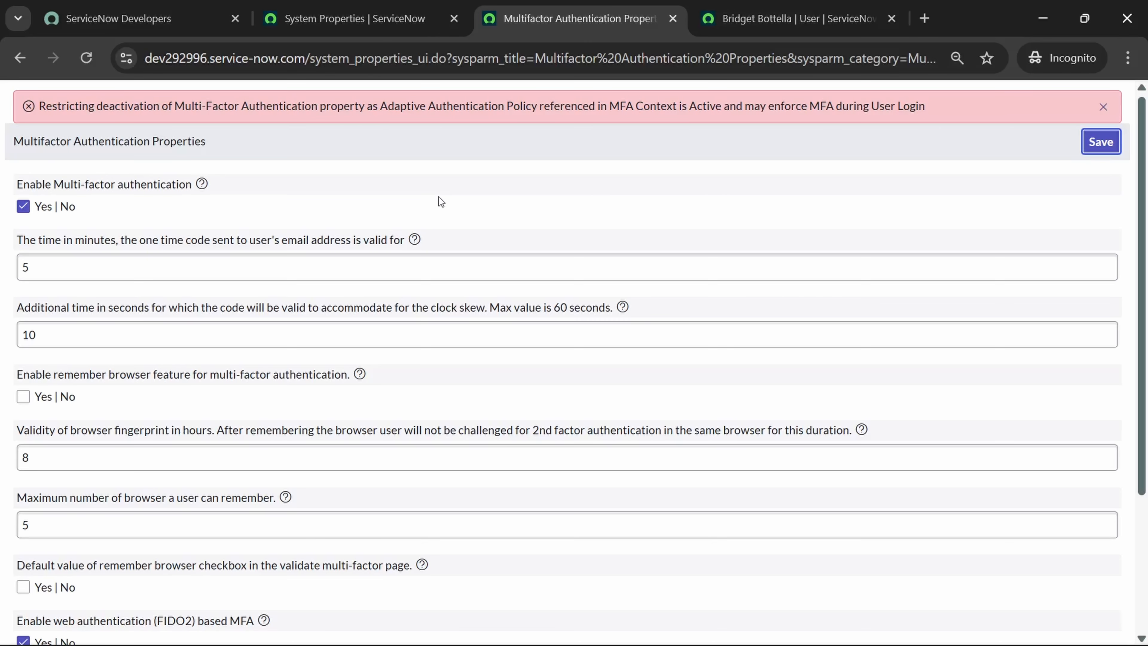
Step: Dismiss the error, reload, and save the properties with Enable Multi-factor authentication unchecked
{"action": "left_click", "coordinate": [1103, 107]}
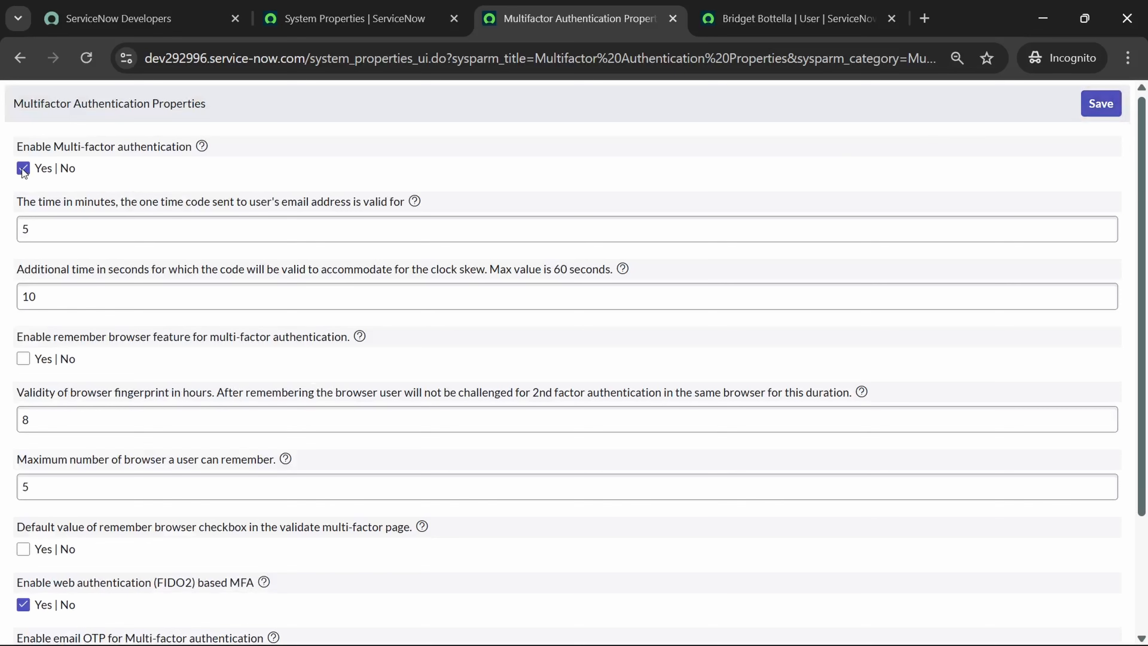
{"action": "left_click", "coordinate": [85, 60]}
{"action": "left_click", "coordinate": [23, 168]}
{"action": "left_click", "coordinate": [1102, 103]}
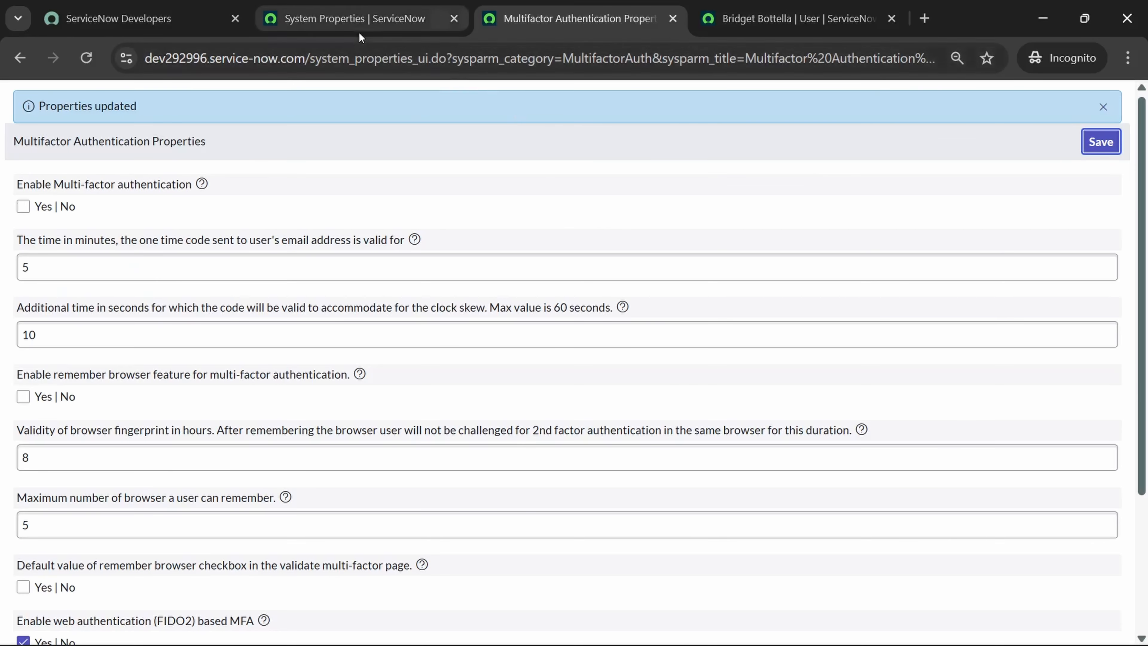
{"action": "left_click", "coordinate": [356, 19]}
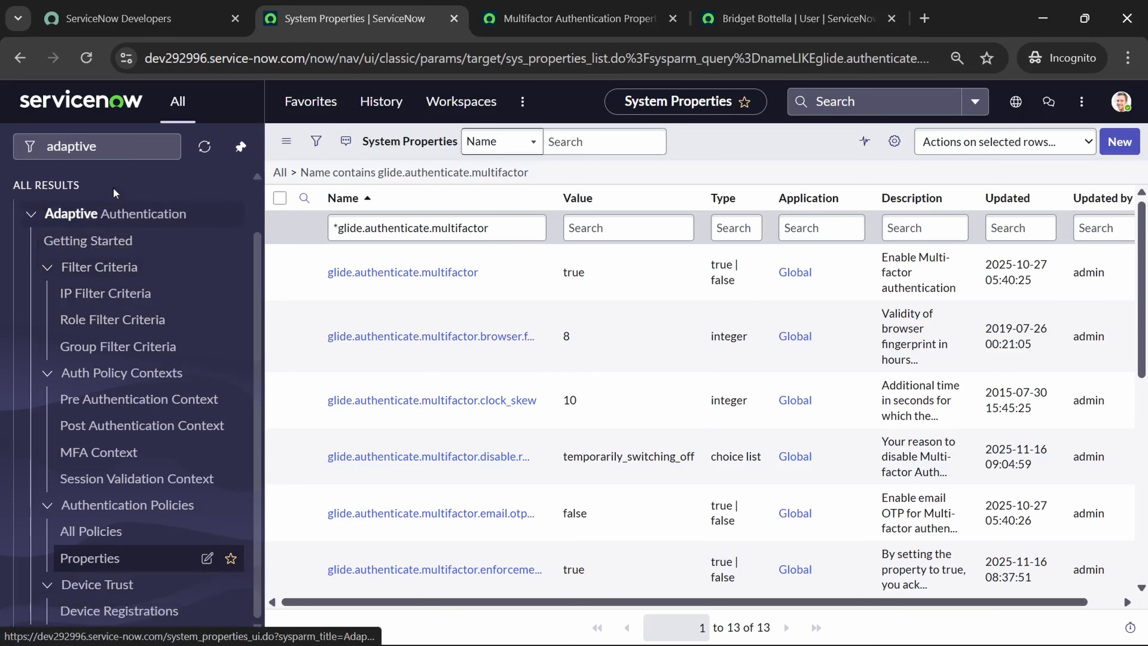
Step: Filter the navigator by 'Multi' and open the Role based multi-factor authentication criteria record
{"action": "left_click_drag", "start_coordinate": [101, 146], "coordinate": [1, 136]}
{"action": "type", "text": "Multi"}
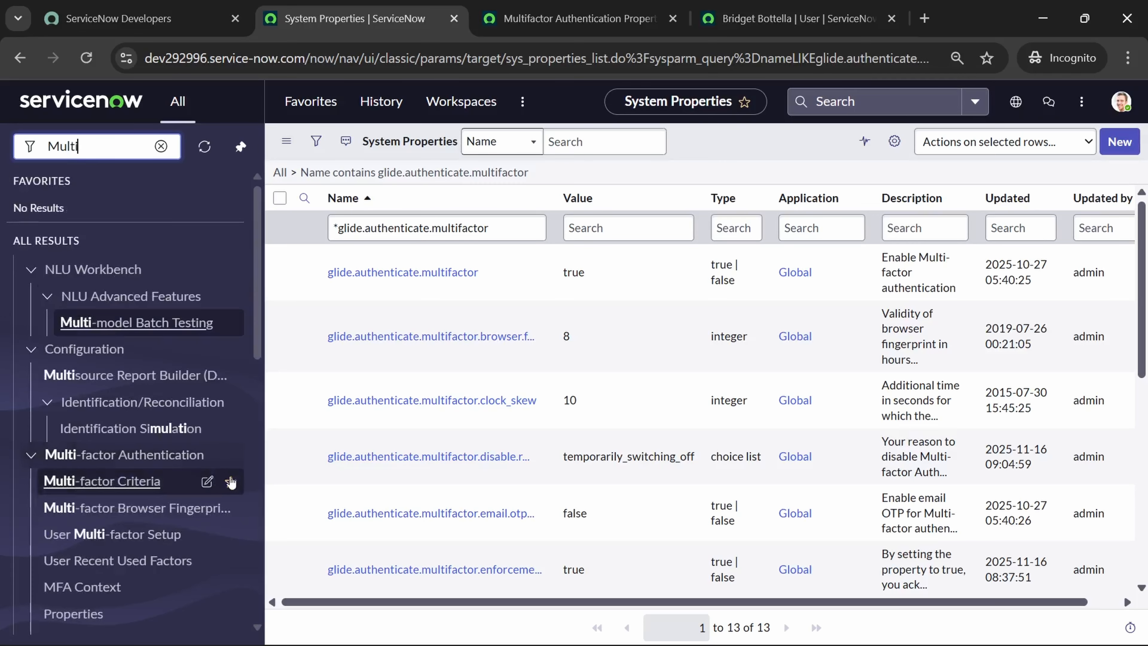
{"action": "left_click", "coordinate": [154, 480], "text": "ctrl"}
{"action": "left_click", "coordinate": [637, 28]}
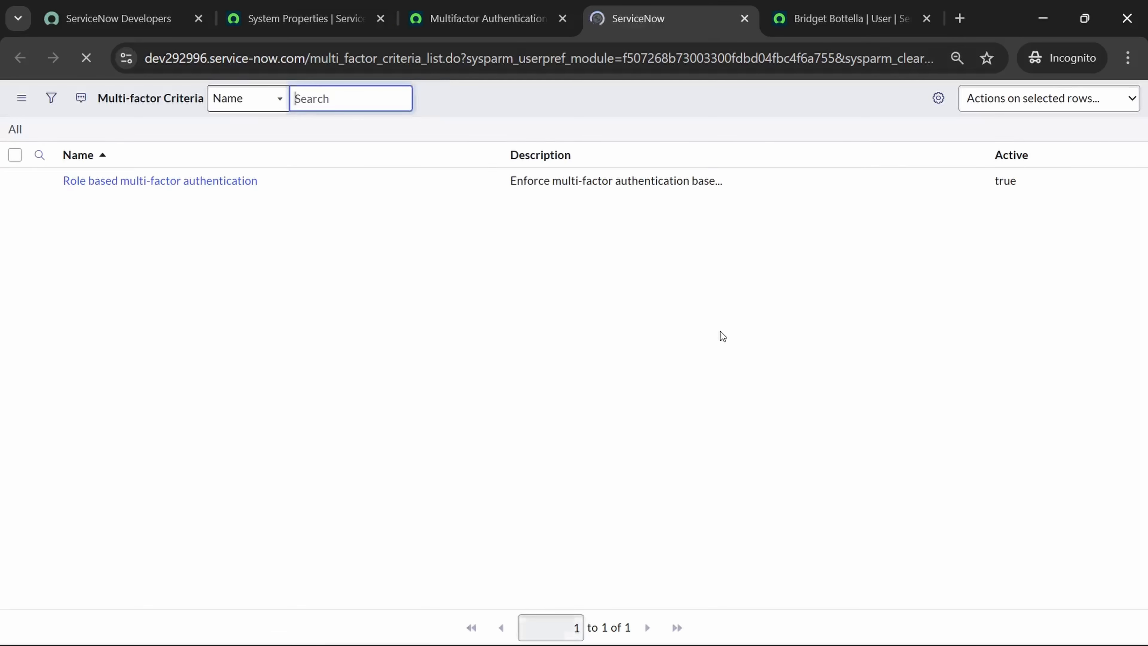
{"action": "left_click", "coordinate": [916, 224]}
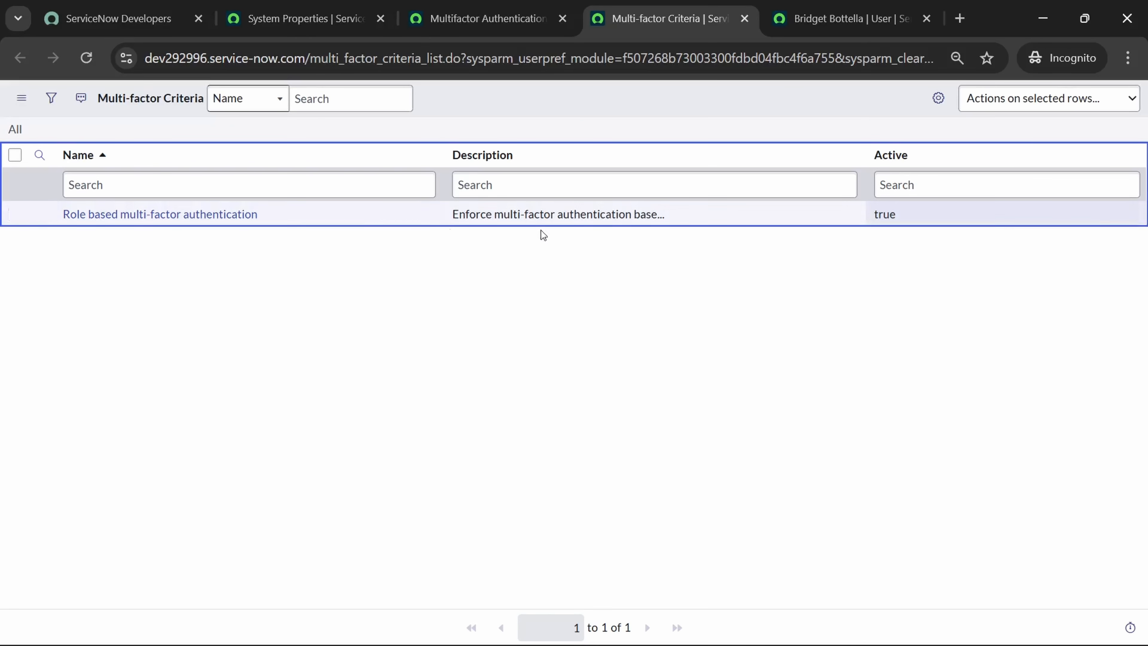
{"action": "left_click", "coordinate": [208, 217], "text": "ctrl"}
{"action": "left_click", "coordinate": [740, 17]}
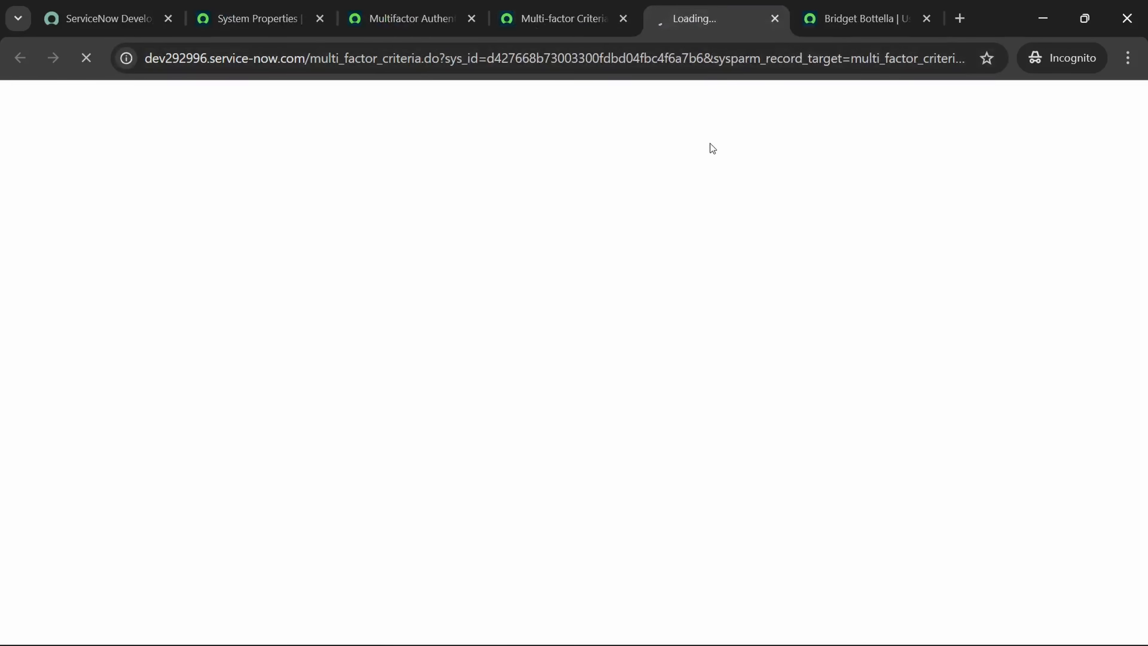
{"action": "left_click", "coordinate": [552, 13]}
{"action": "left_click", "coordinate": [732, 20]}
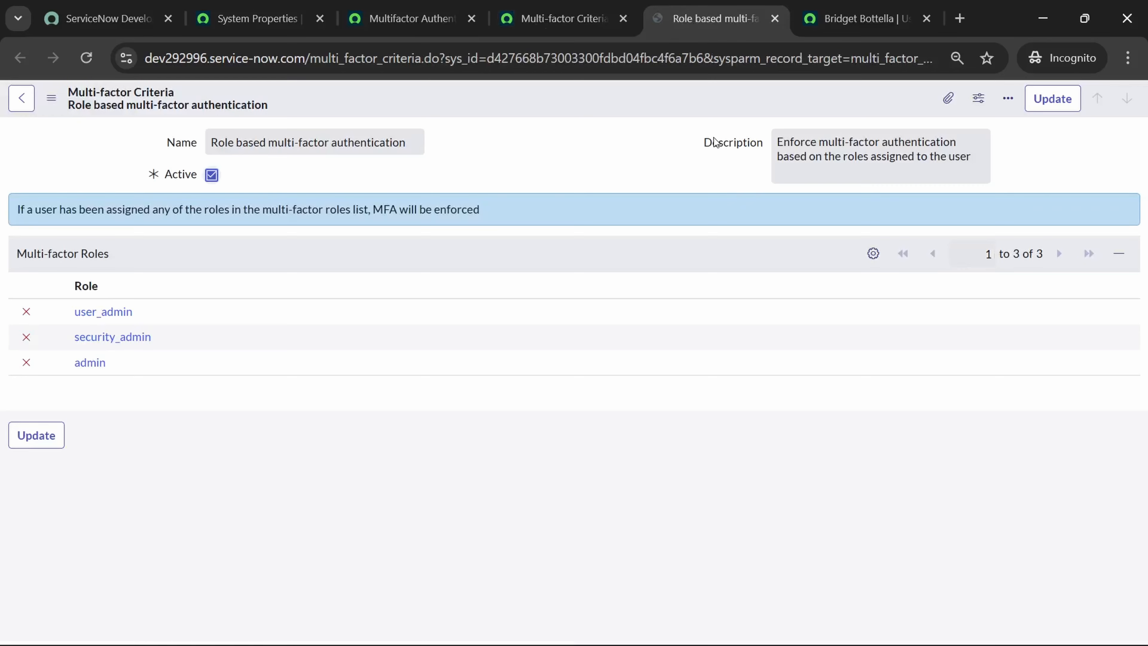
Step: Uncheck Active on the Role based criteria, save it, and close the record
{"action": "left_click", "coordinate": [212, 175]}
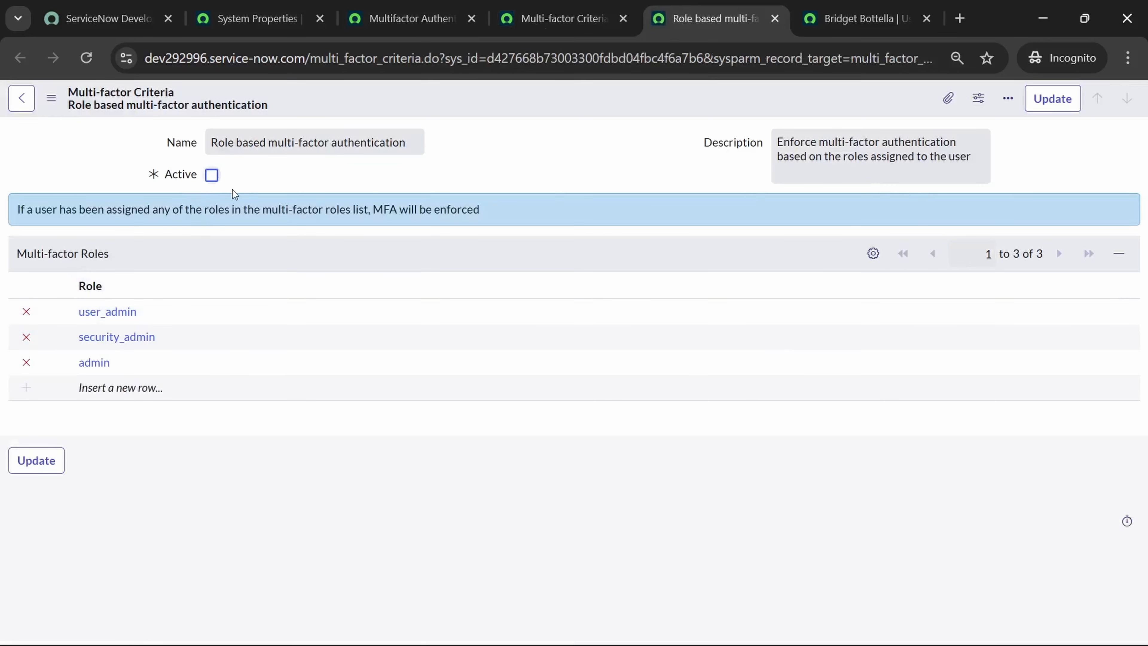
{"action": "right_click", "coordinate": [419, 101]}
{"action": "left_click", "coordinate": [465, 115]}
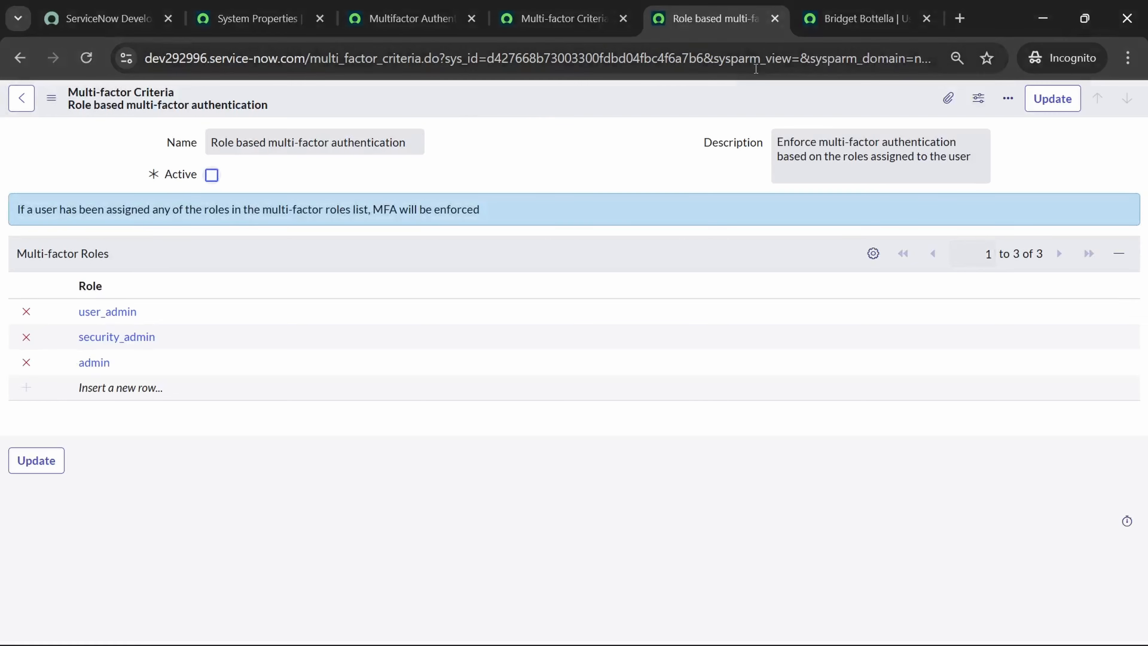
{"action": "left_click", "coordinate": [776, 18]}
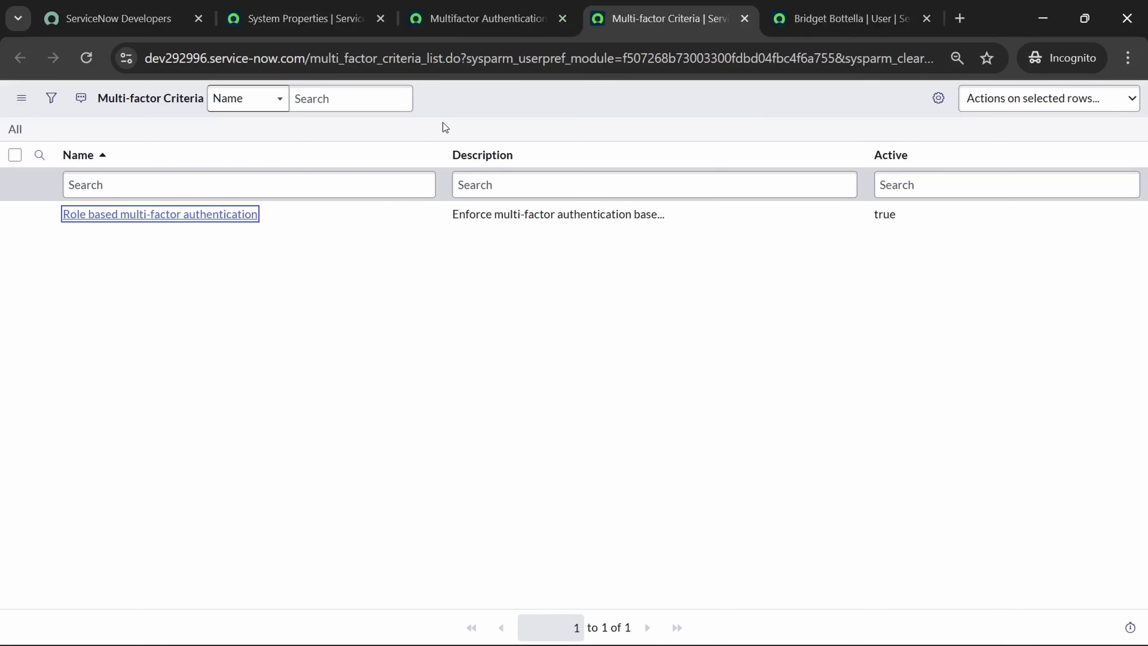
{"action": "left_click", "coordinate": [336, 22]}
Step: Log out and log back in with the administrator user name and pasted password
{"action": "left_click", "coordinate": [1121, 101]}
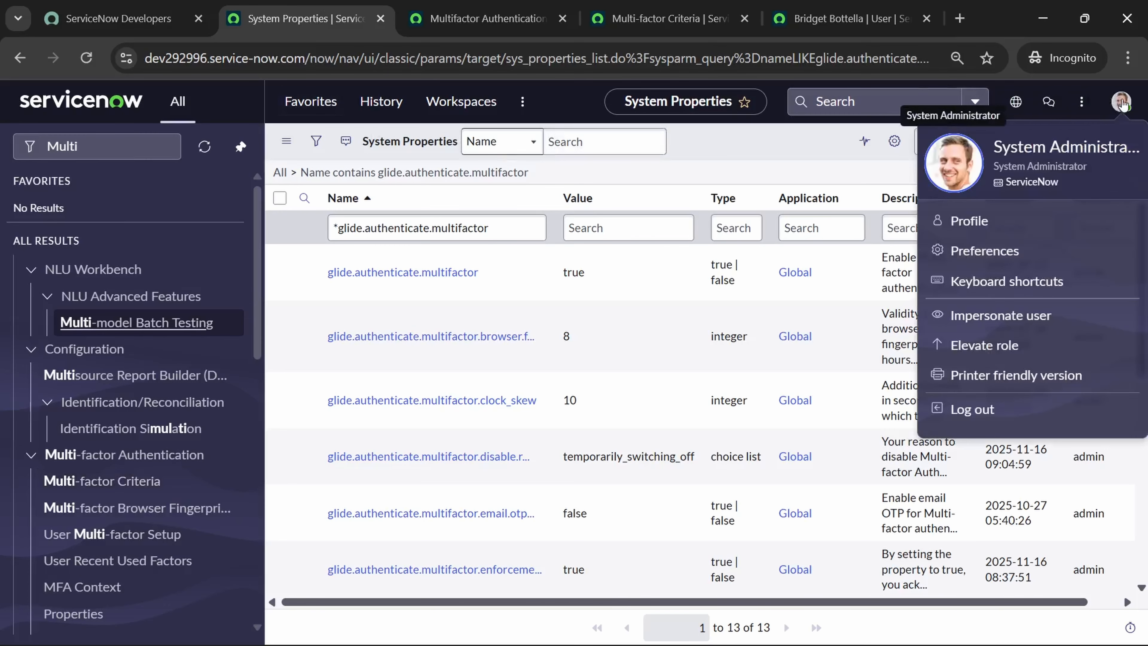
{"action": "left_click", "coordinate": [998, 416]}
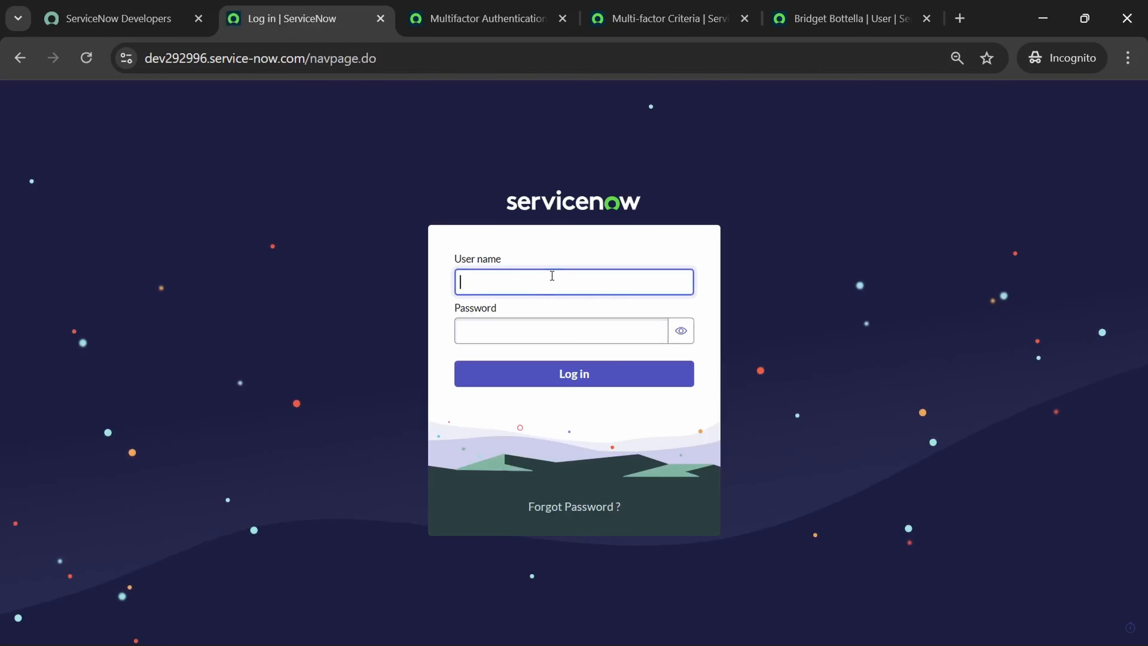
{"action": "type", "text": "admin"}
{"action": "key", "text": "Tab"}
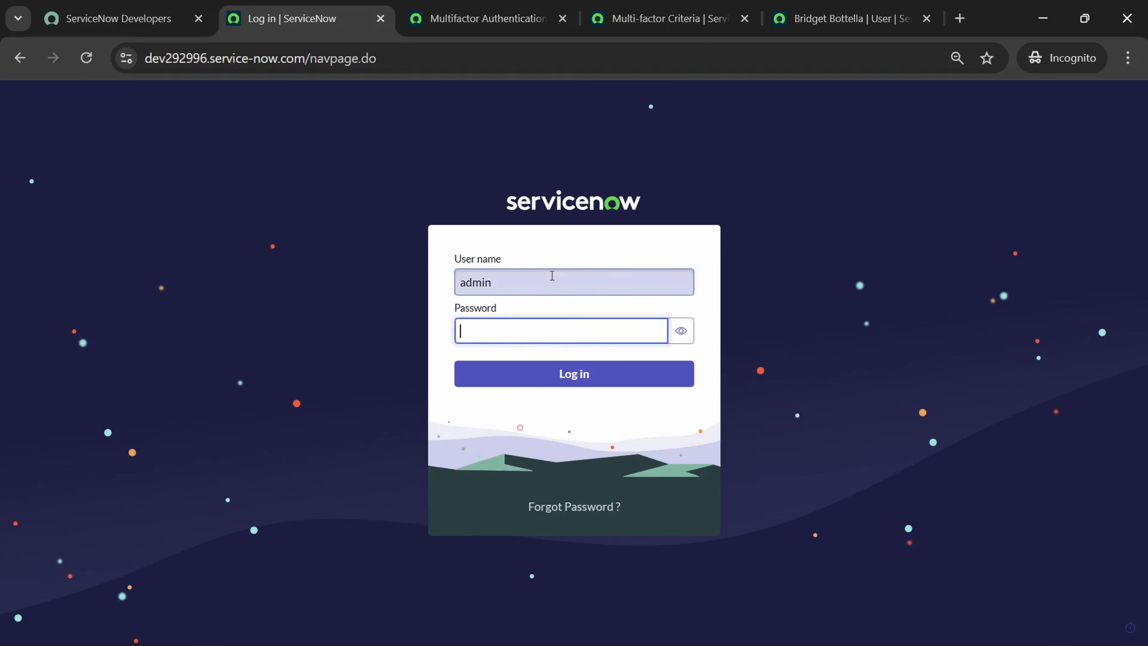
{"action": "key", "text": "ctrl+v"}
{"action": "left_click", "coordinate": [574, 382]}
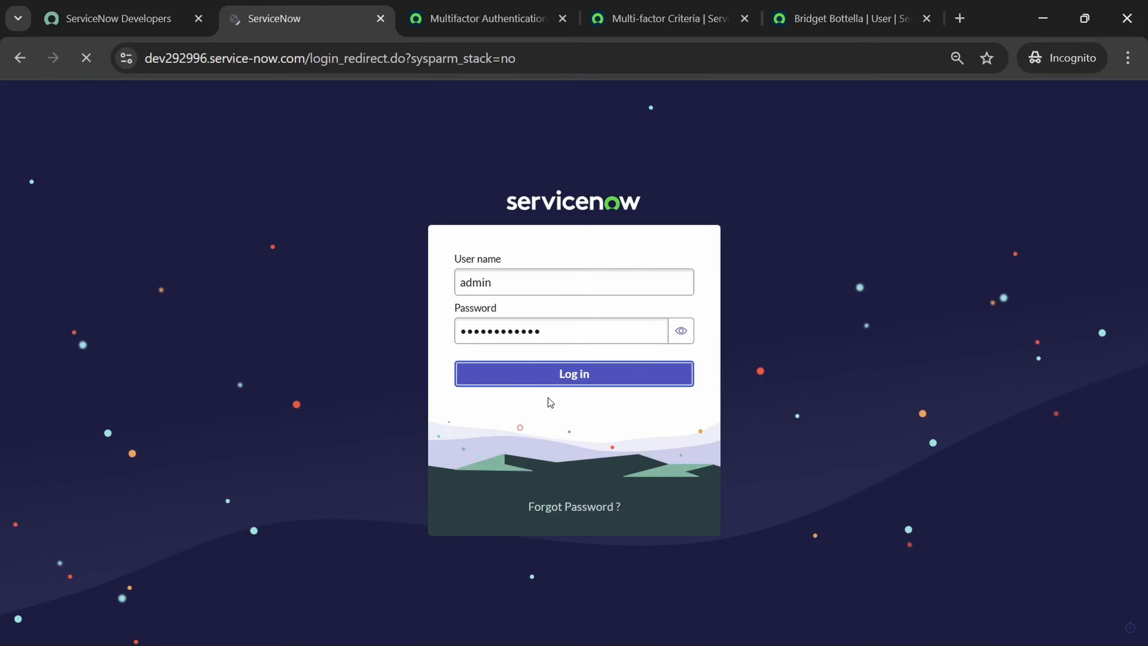